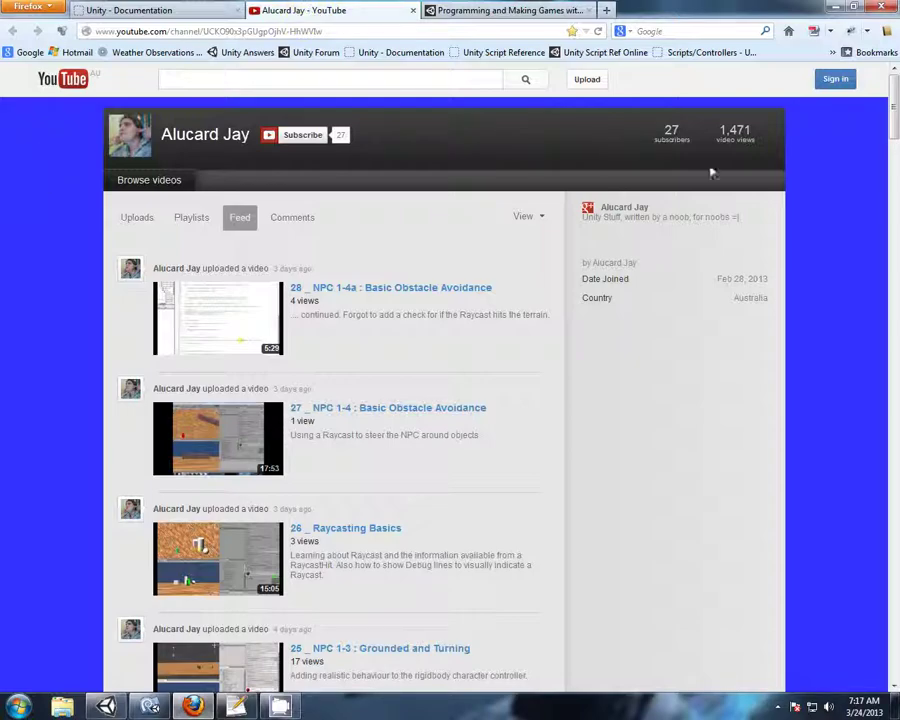
- Browse the YouTube channel's video feed down to the Slender Guide videos on collecting papers
scroll(895, 155, down, 5)
mouse_move(895, 155)
mouse_down()
mouse_move(897, 272)
mouse_move(896, 130)
mouse_up()
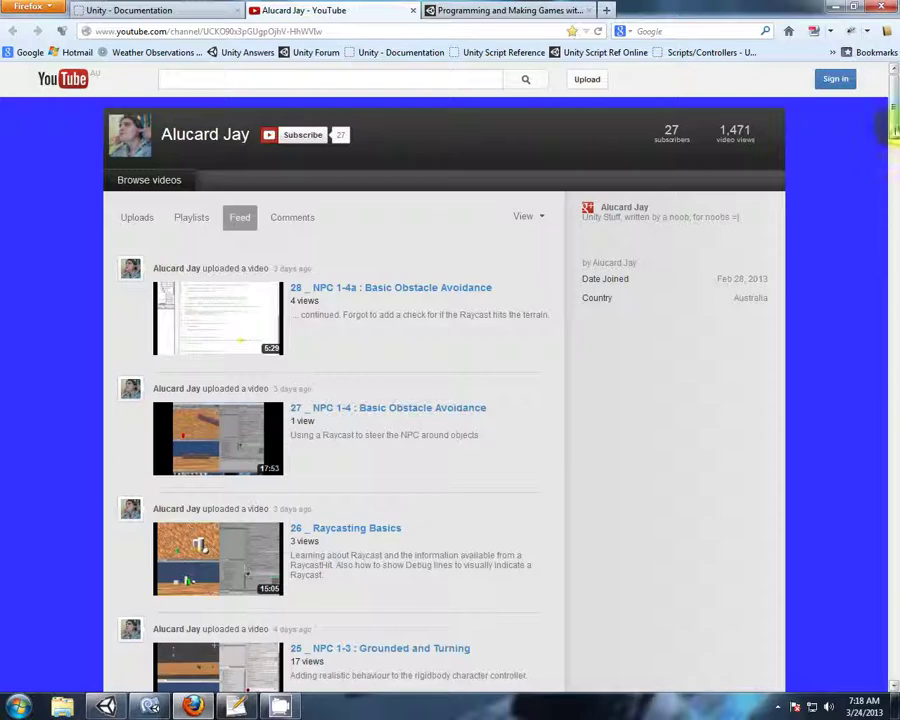
drag(896, 112, 878, 522)
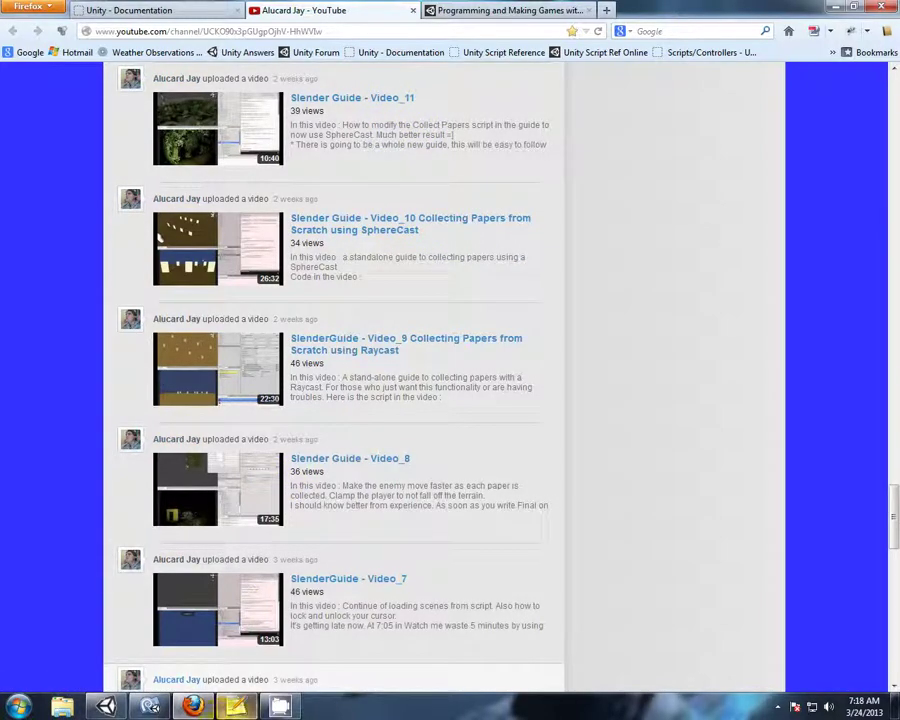
- Switch to Notepad++ and view the CollectPaper_SphereCast.js script at full window size
click(233, 707)
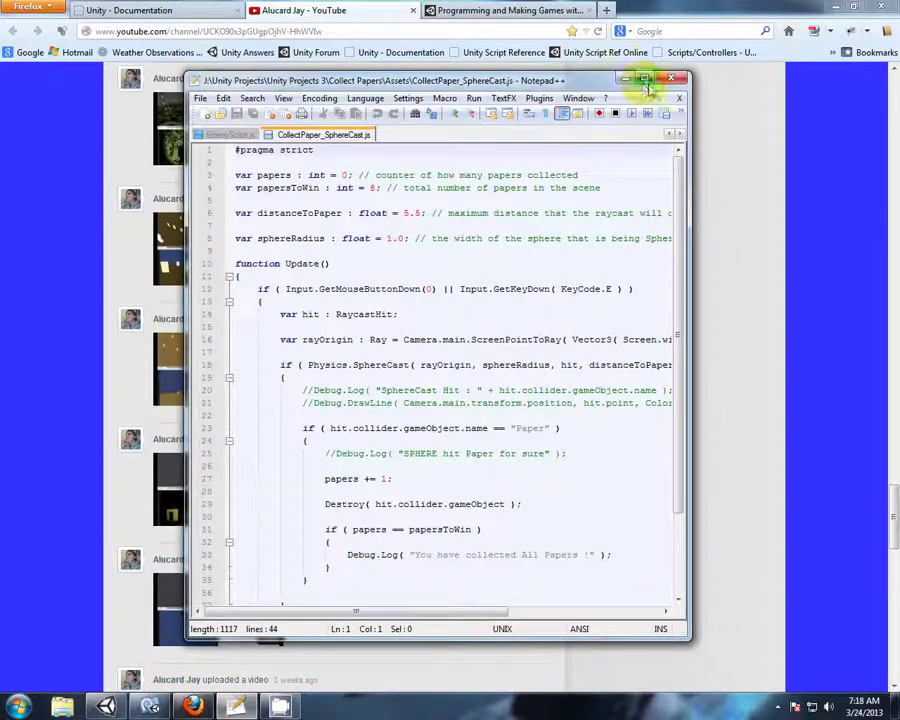
click(645, 79)
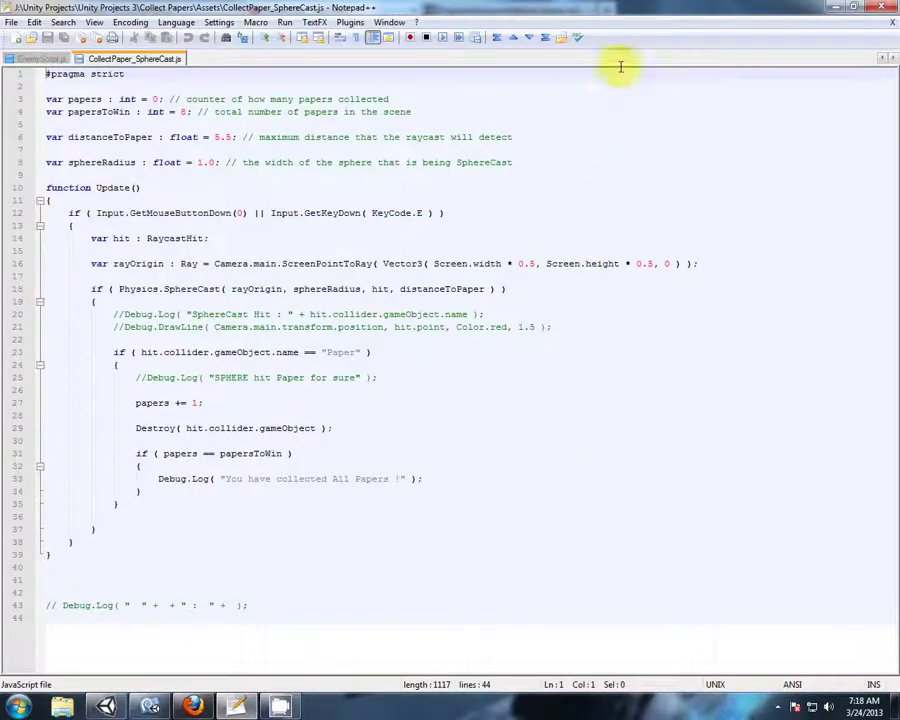
click(855, 8)
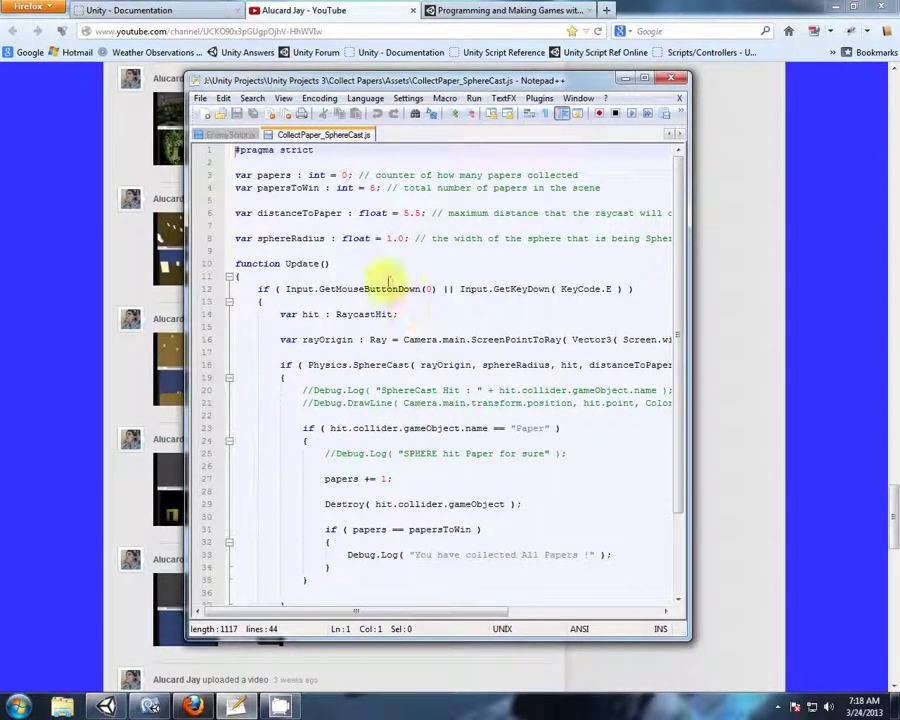
- Switch to Unity and create a JavaScript file named CollectPapers in the _Scripts folder
click(106, 706)
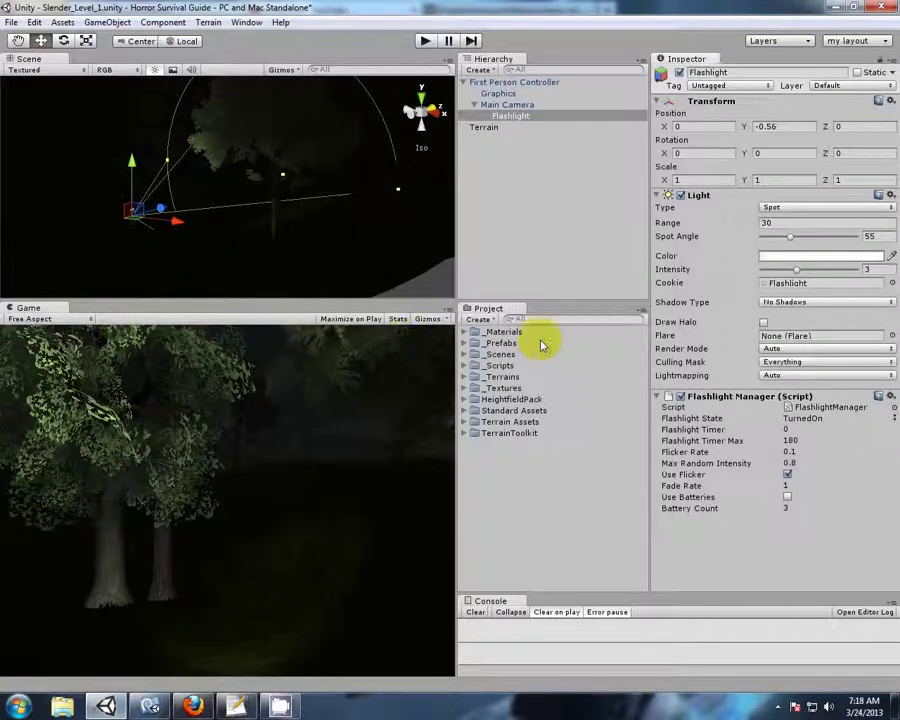
click(469, 366)
click(497, 365)
click(482, 319)
click(488, 372)
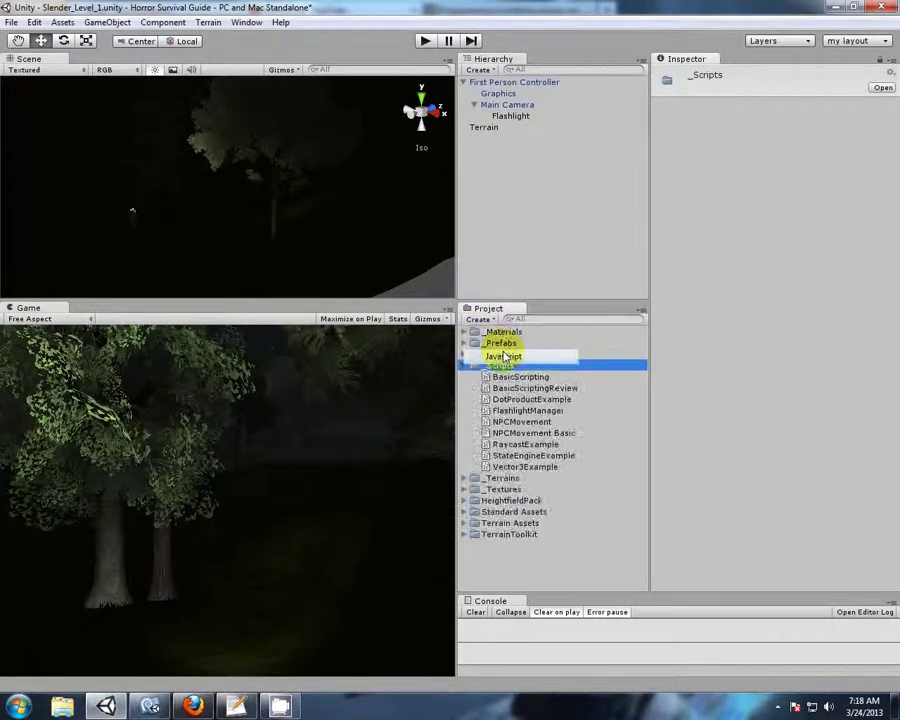
text(Co)
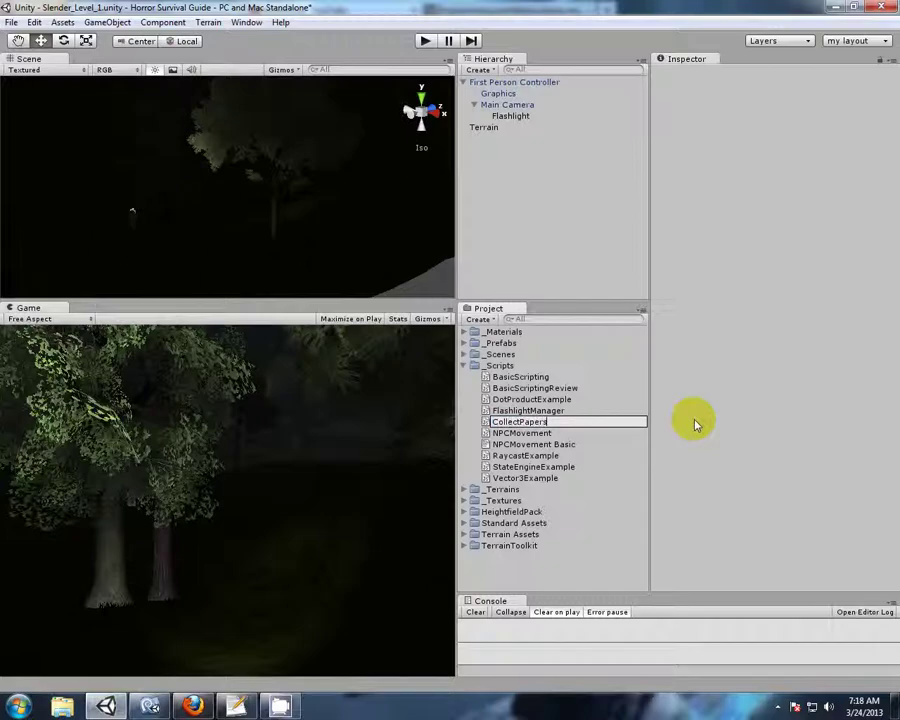
text(llectPapers)
key(Return)
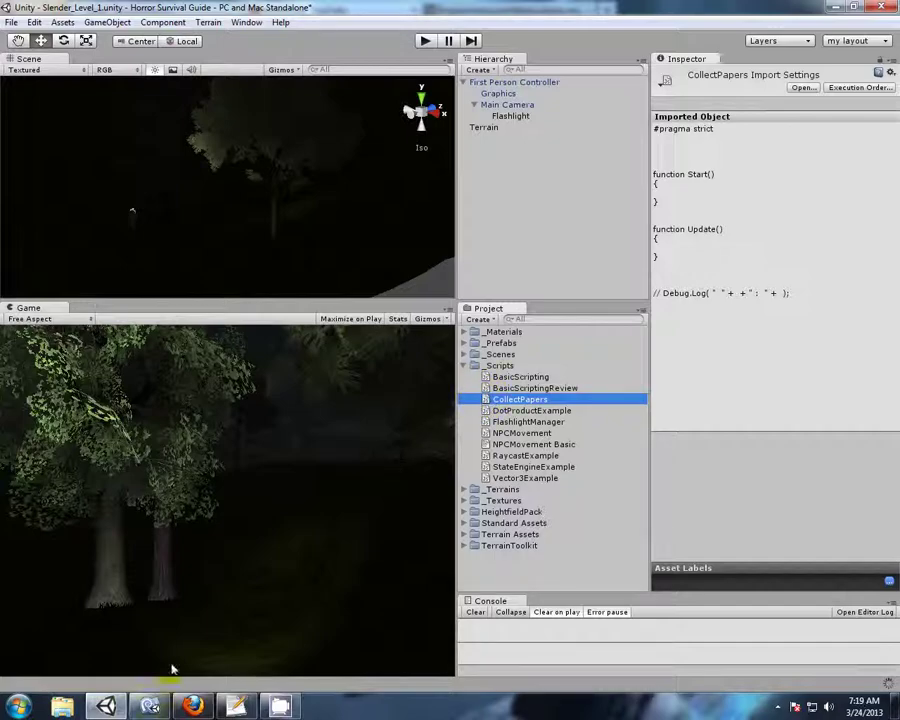
- Replace the contents of CollectPapers.js in MonoDevelop with all the code from CollectPaper_SphereCast.js in Notepad++, and save the script
click(151, 706)
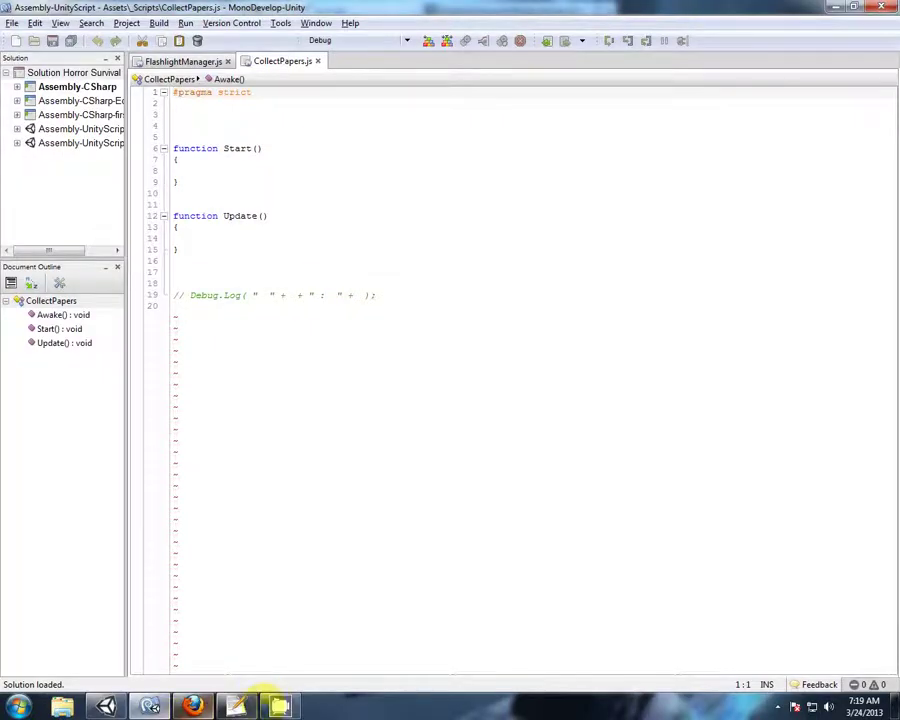
click(236, 706)
click(526, 390)
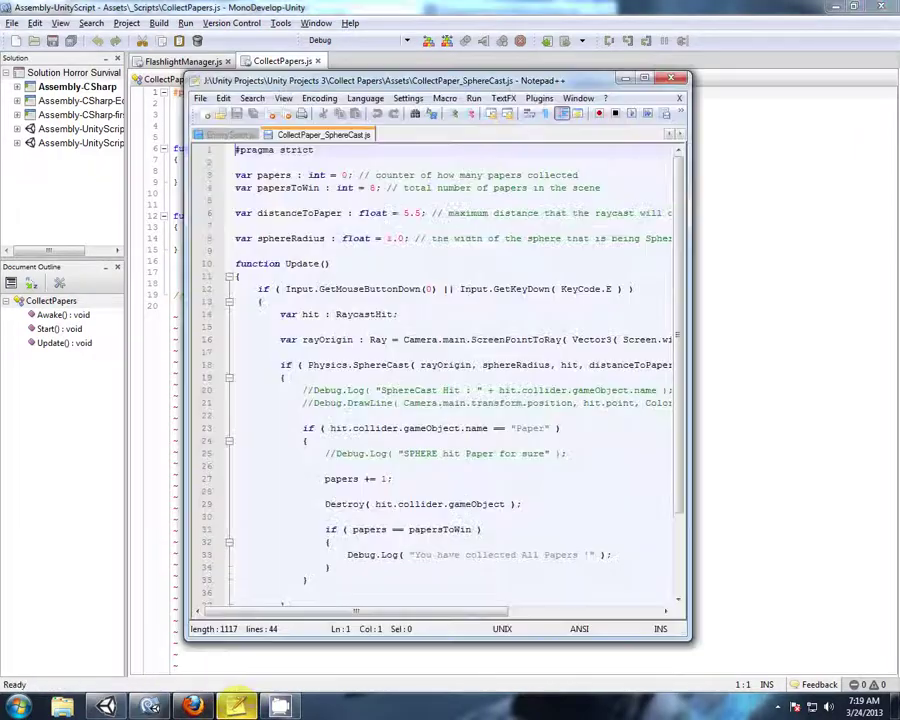
key(ctrl+a)
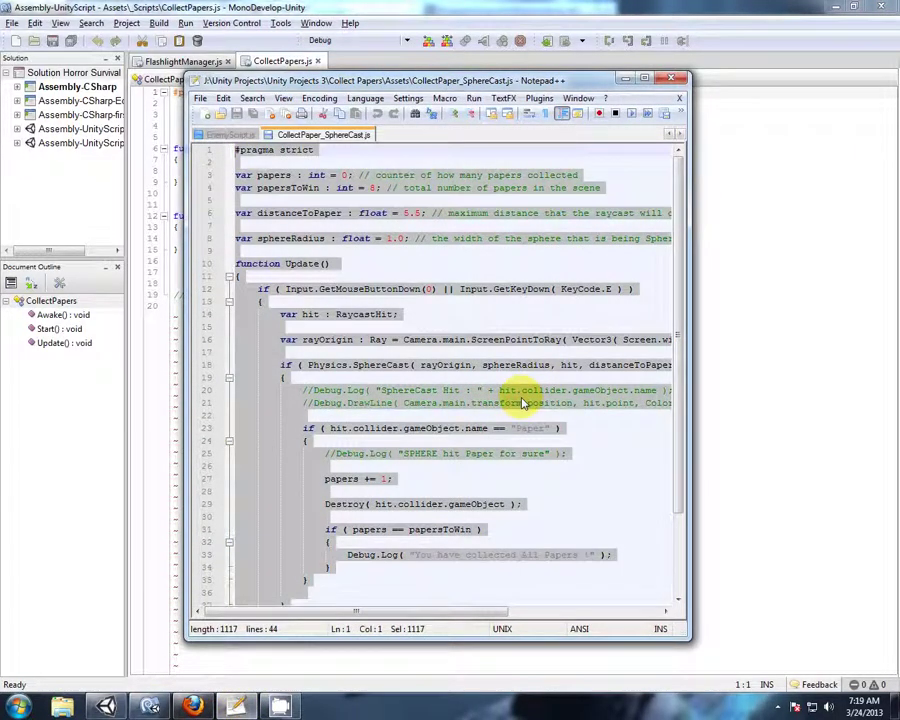
key(ctrl+c)
click(826, 343)
key(ctrl+a)
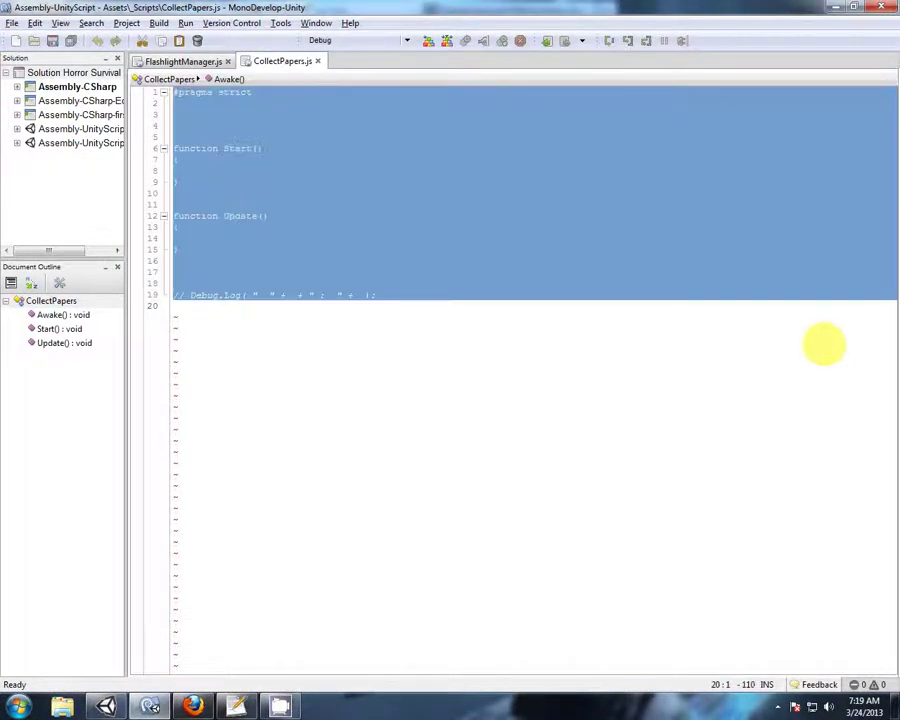
key(ctrl+v)
click(590, 372)
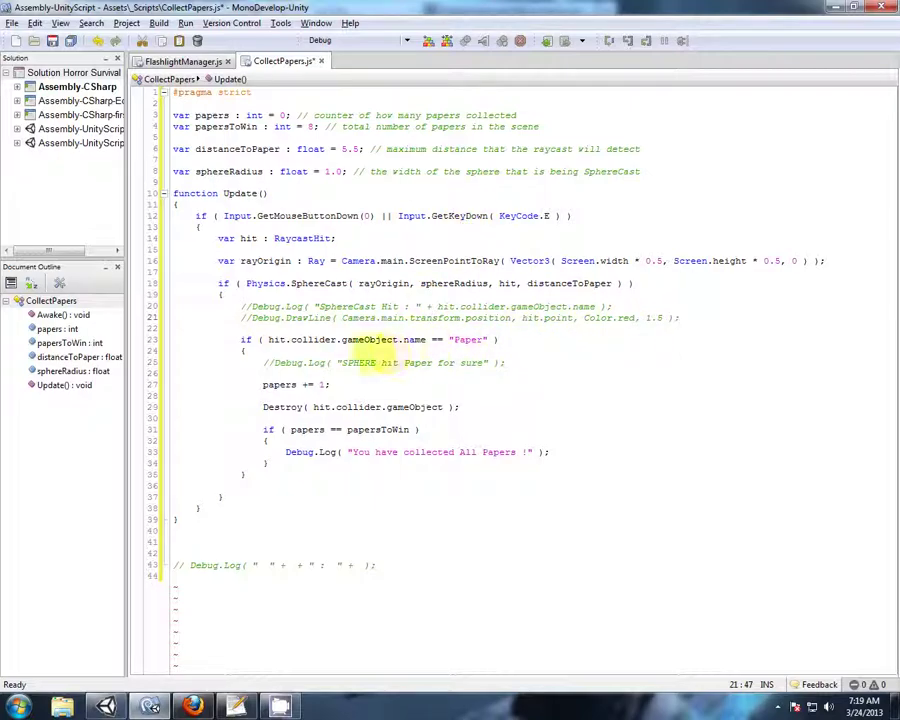
click(666, 202)
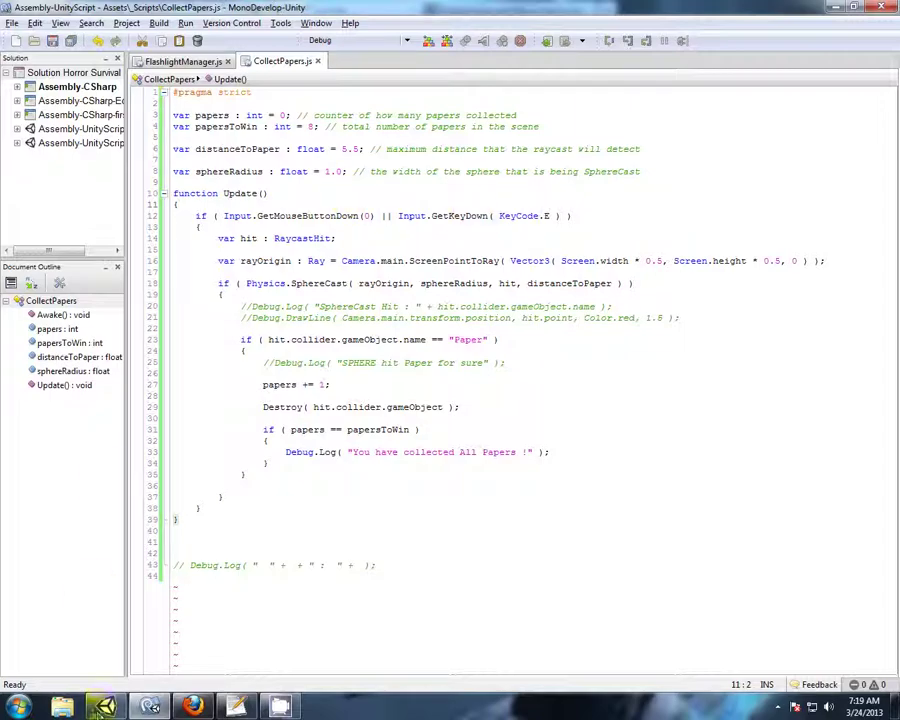
- Return to Unity and rename the First Person Controller object as Player
click(107, 707)
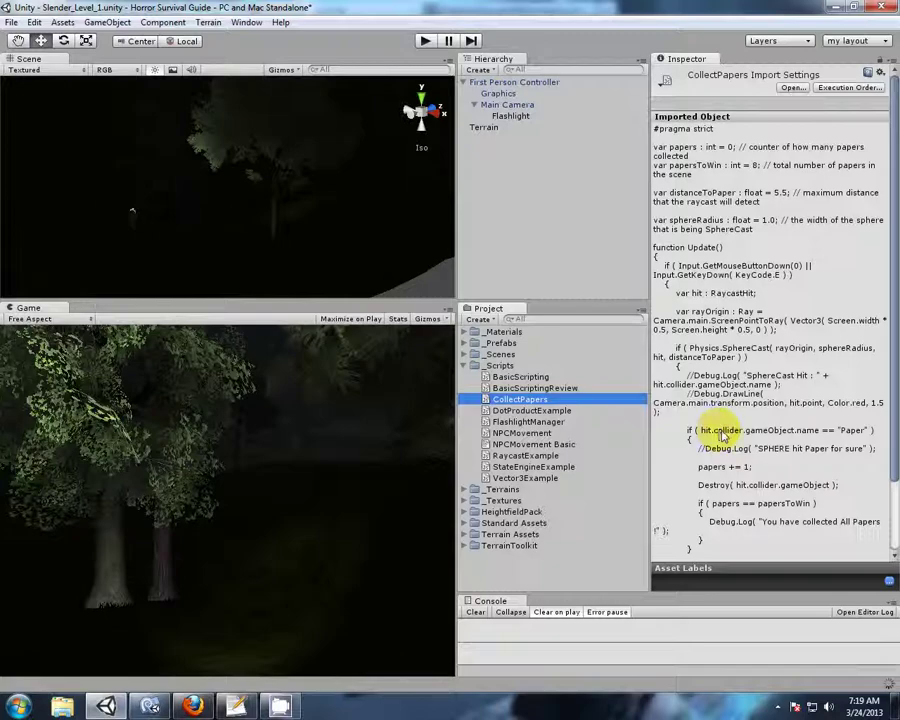
click(506, 85)
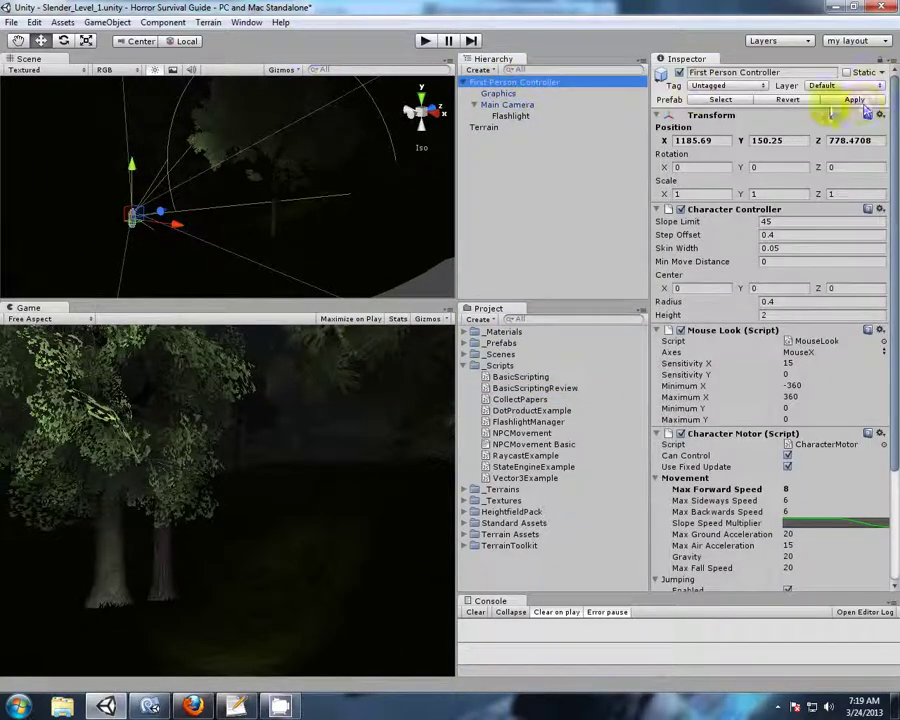
click(800, 72)
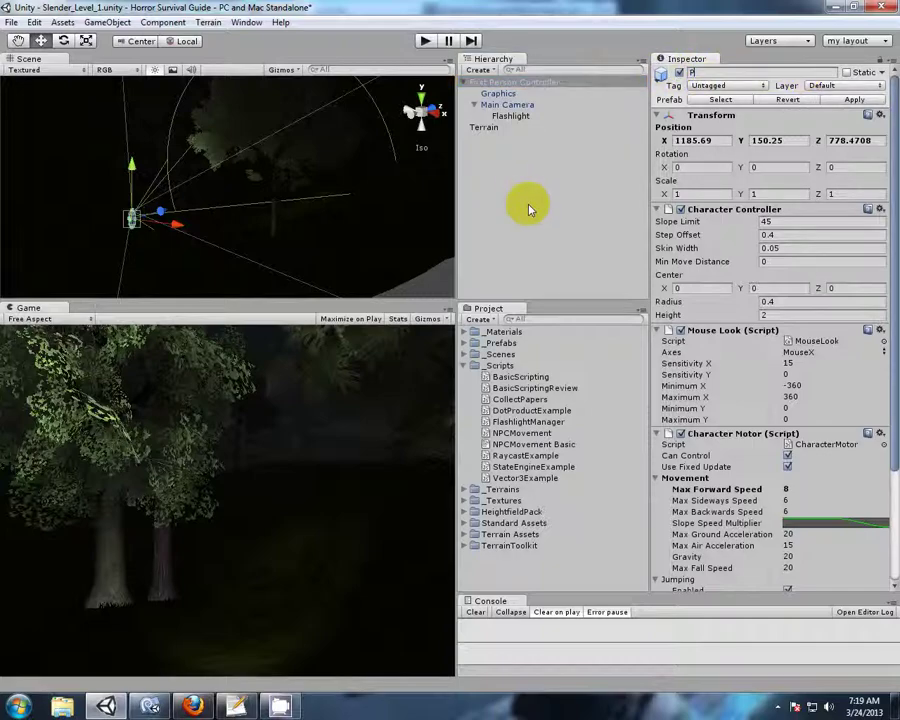
key(Return)
click(473, 135)
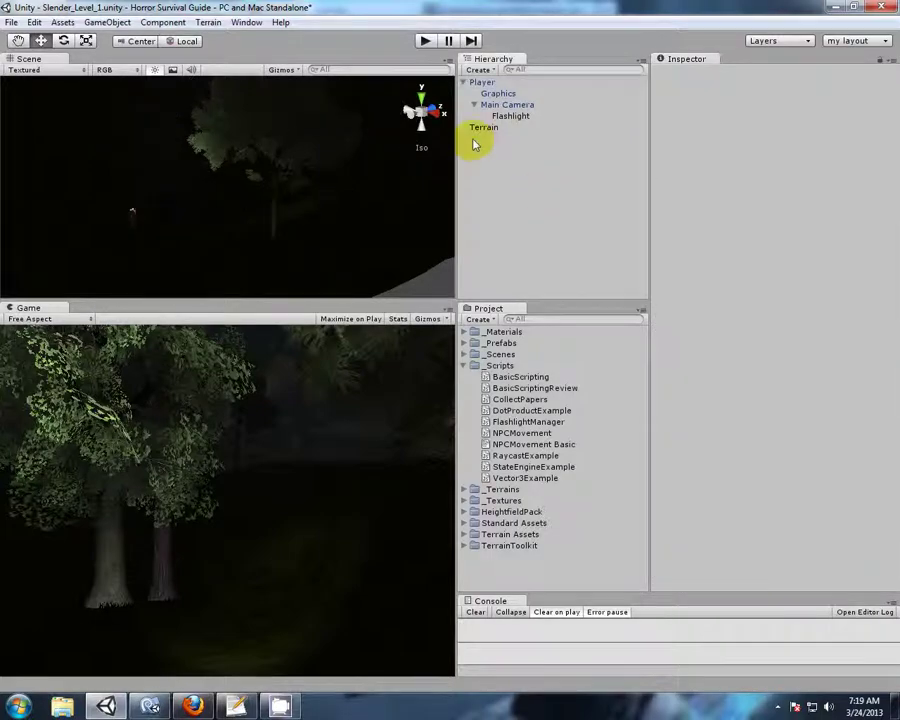
- Attach the CollectPapers script to the Player object and save the scene
click(482, 83)
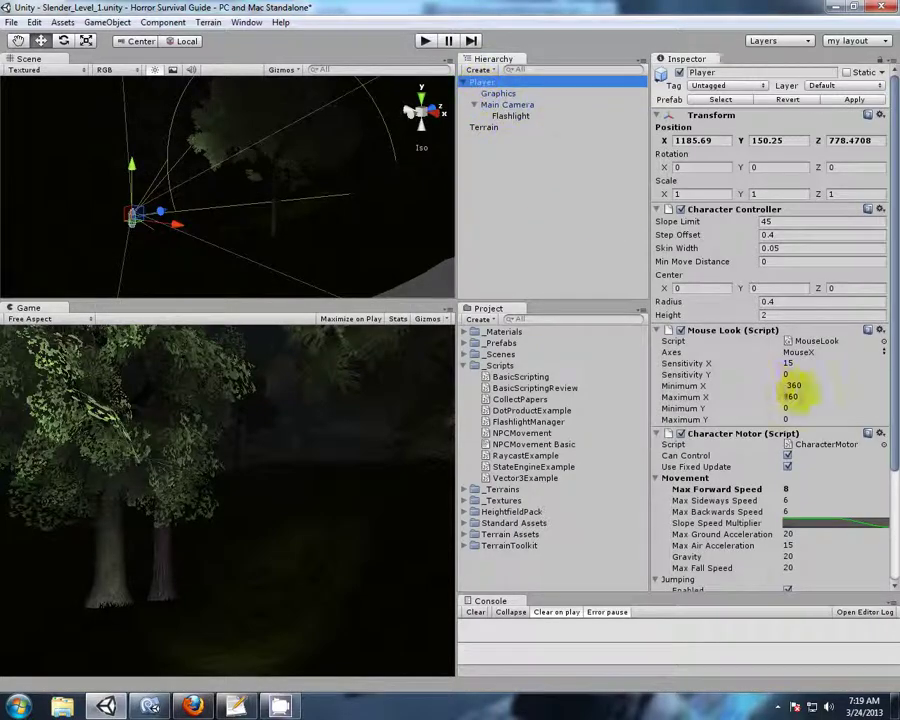
scroll(834, 340, down, 5)
click(658, 284)
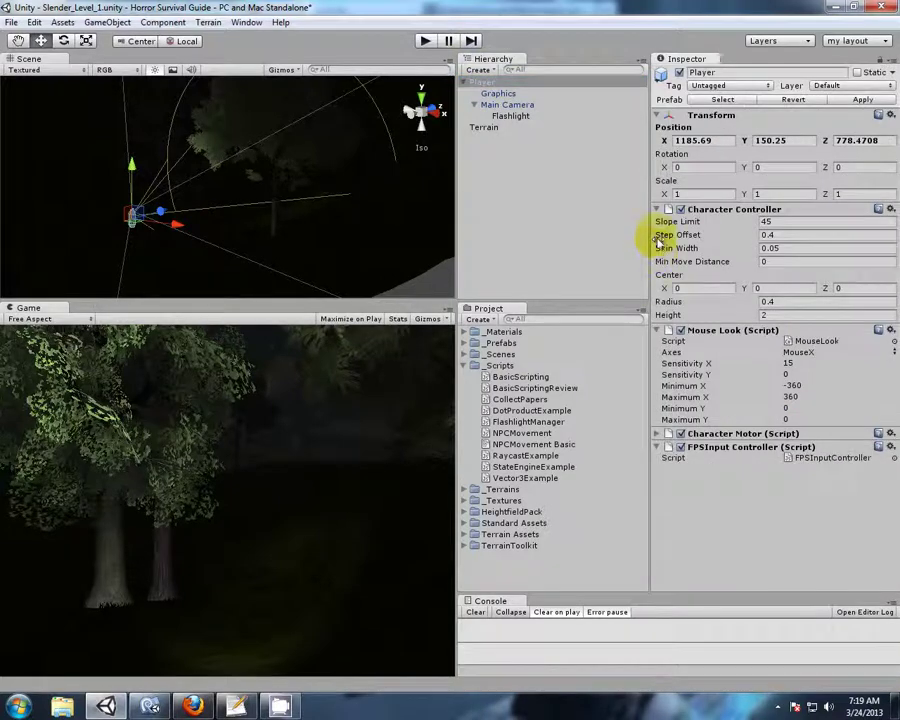
click(659, 331)
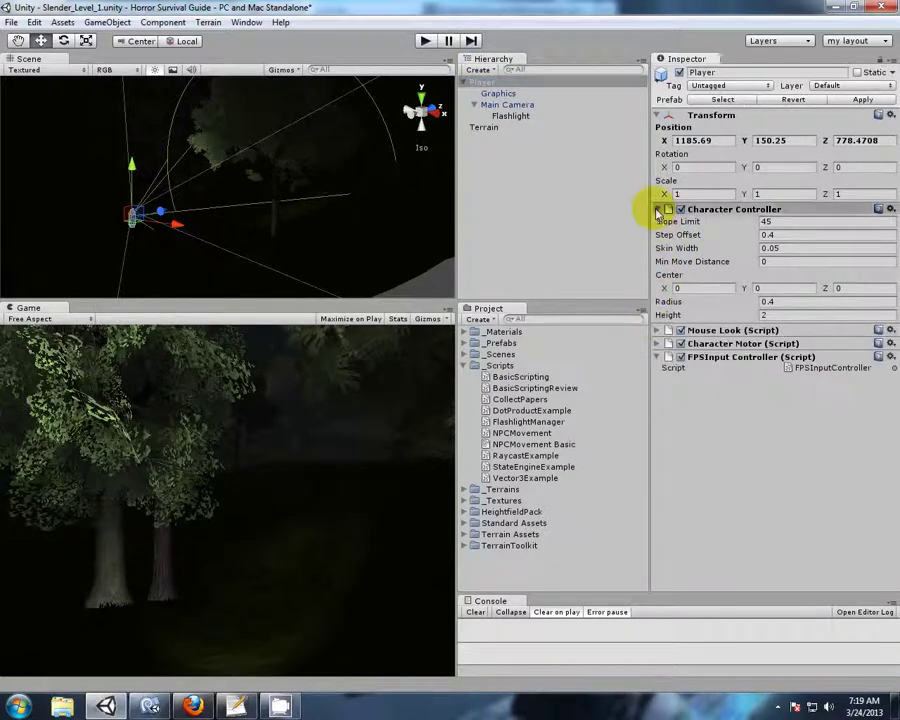
click(659, 209)
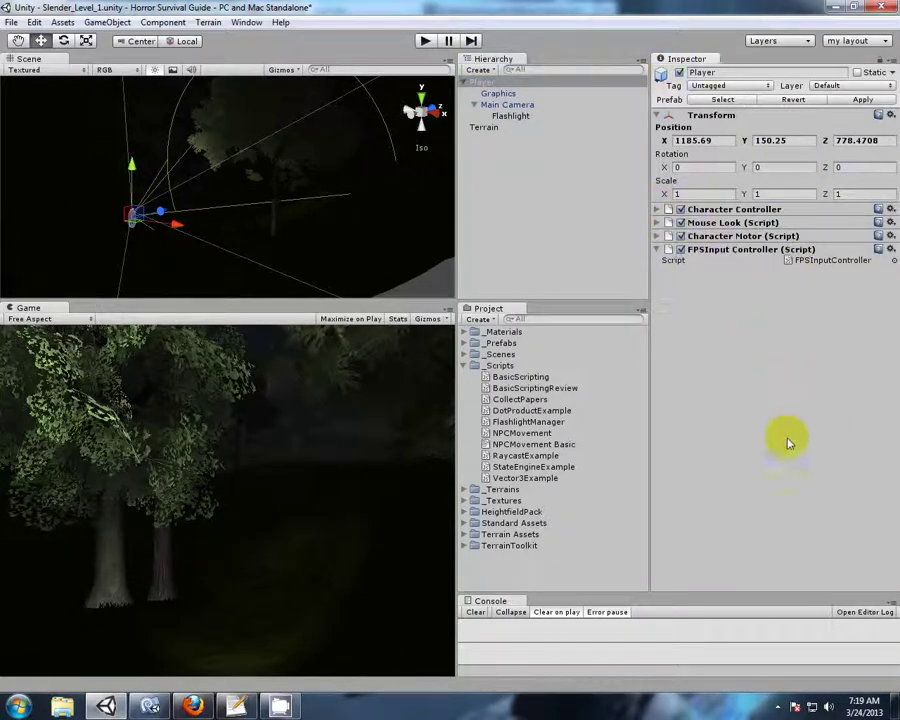
drag(511, 399, 779, 342)
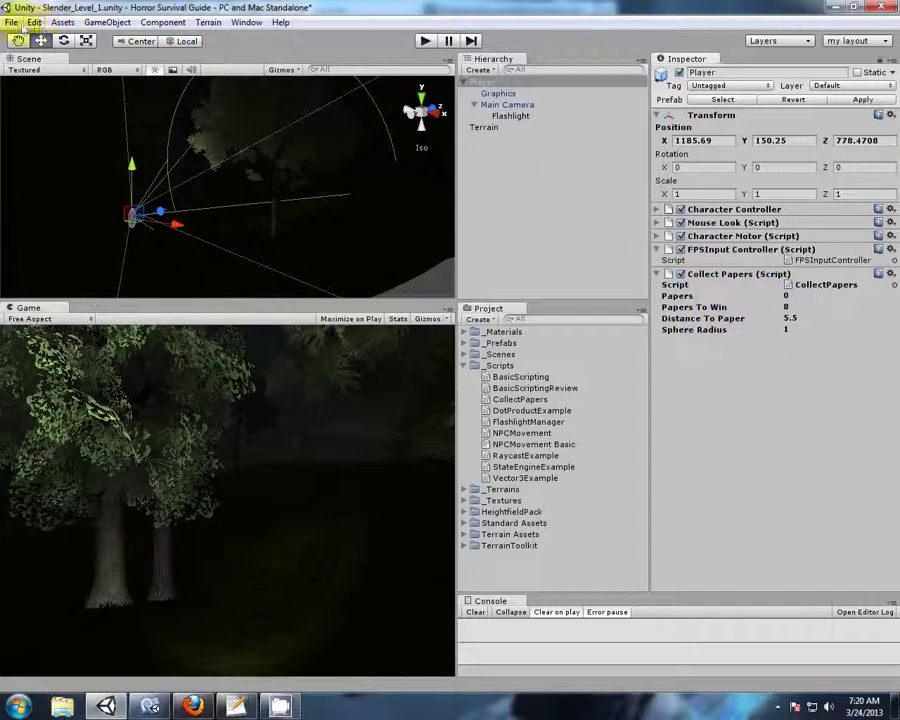
click(12, 22)
click(40, 76)
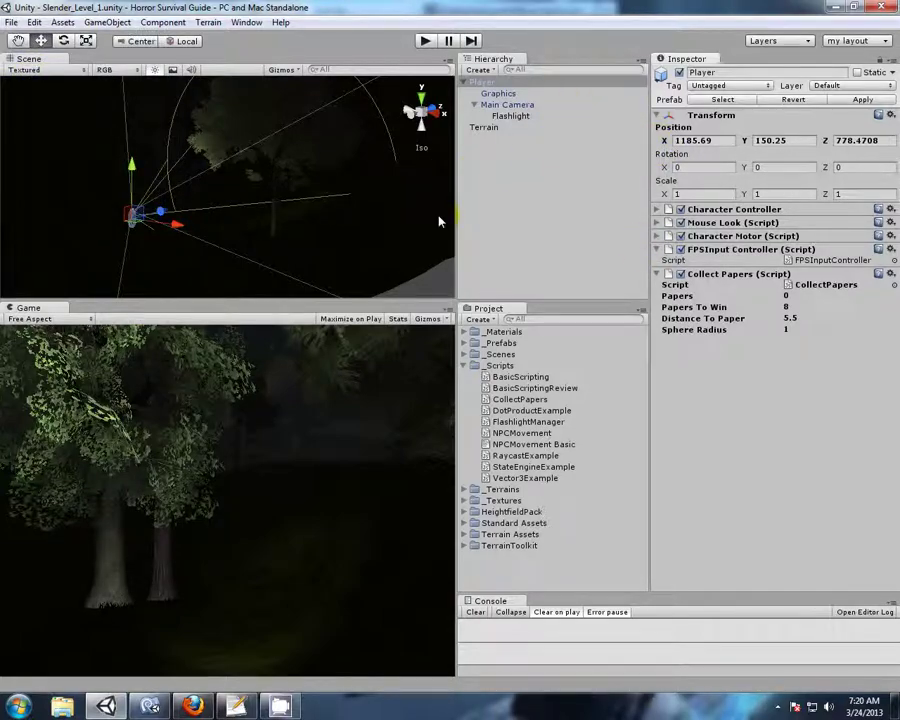
- Turn off lighting in the Scene view, toggle its sky and fog effects, and make the view taller
click(154, 69)
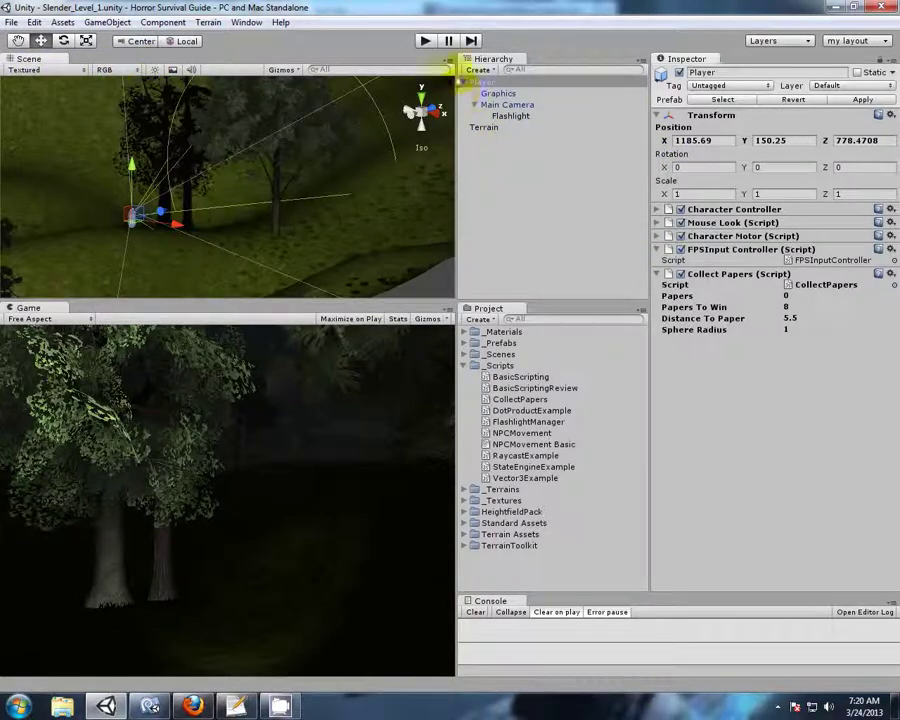
click(173, 69)
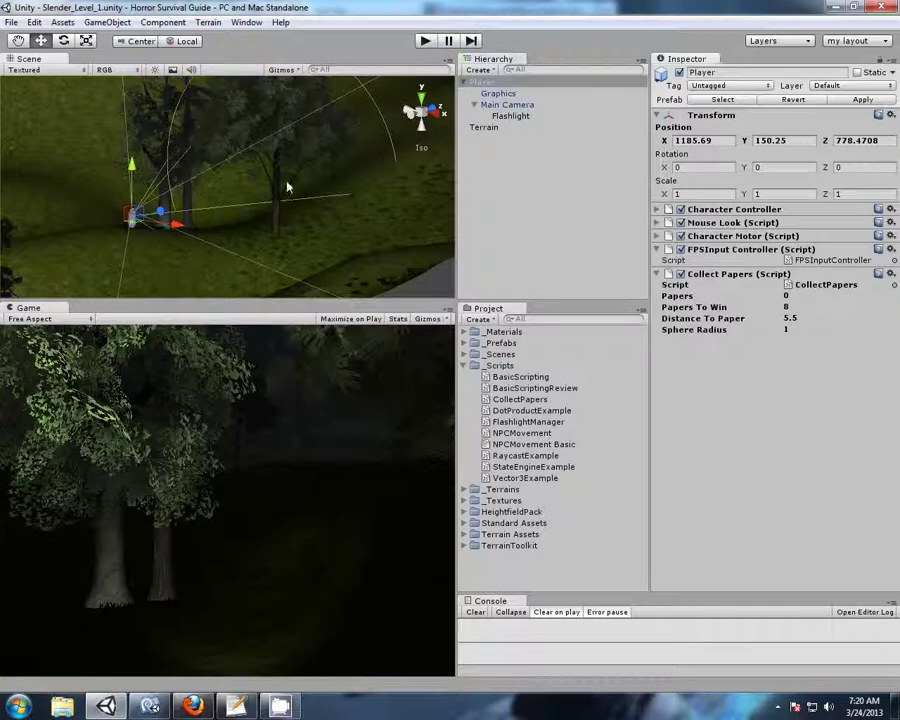
scroll(250, 231, down, 5)
drag(284, 300, 290, 343)
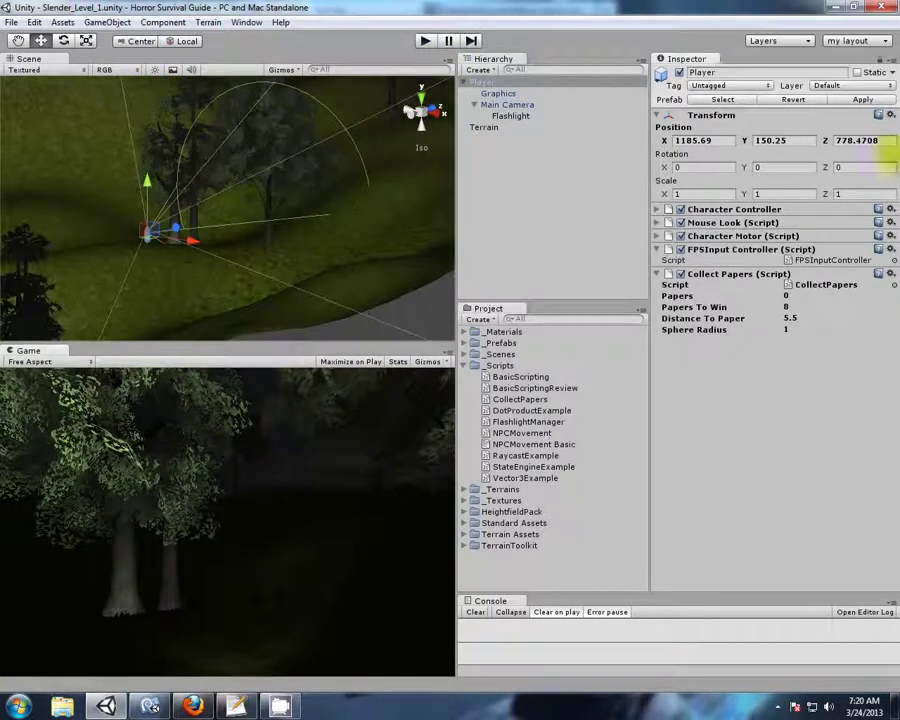
- Switch the workspace to Scene Edit Layout, close the floating Console, and show the Scene view
click(846, 41)
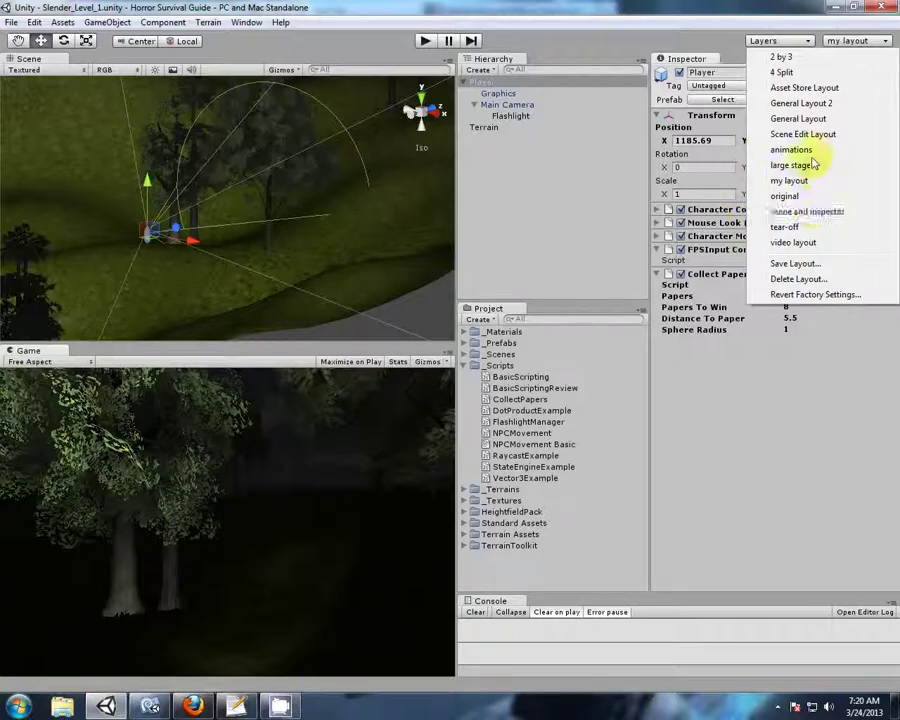
click(795, 134)
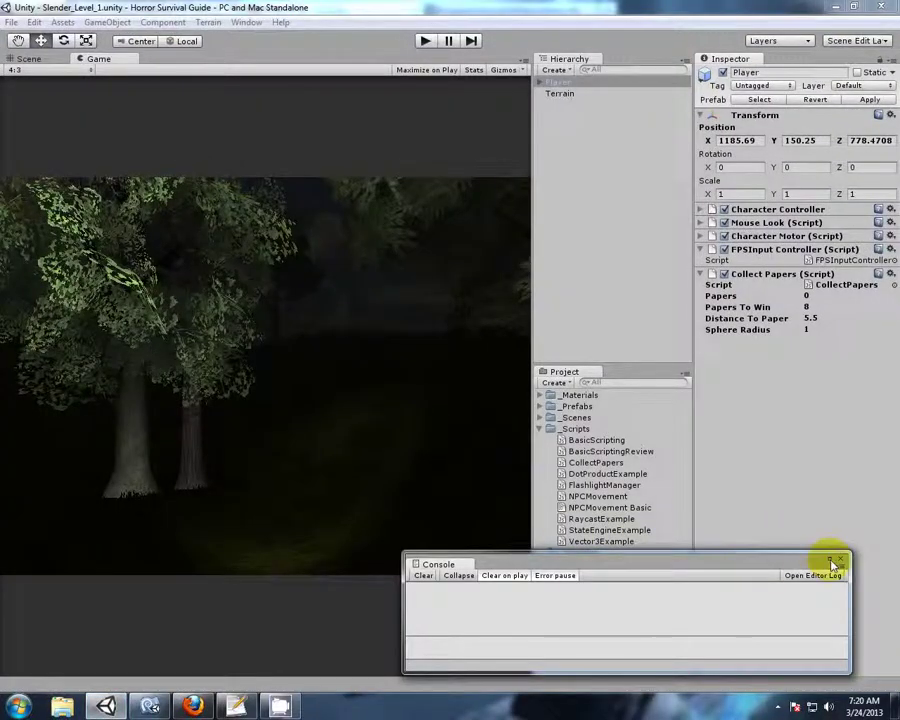
click(842, 562)
click(28, 58)
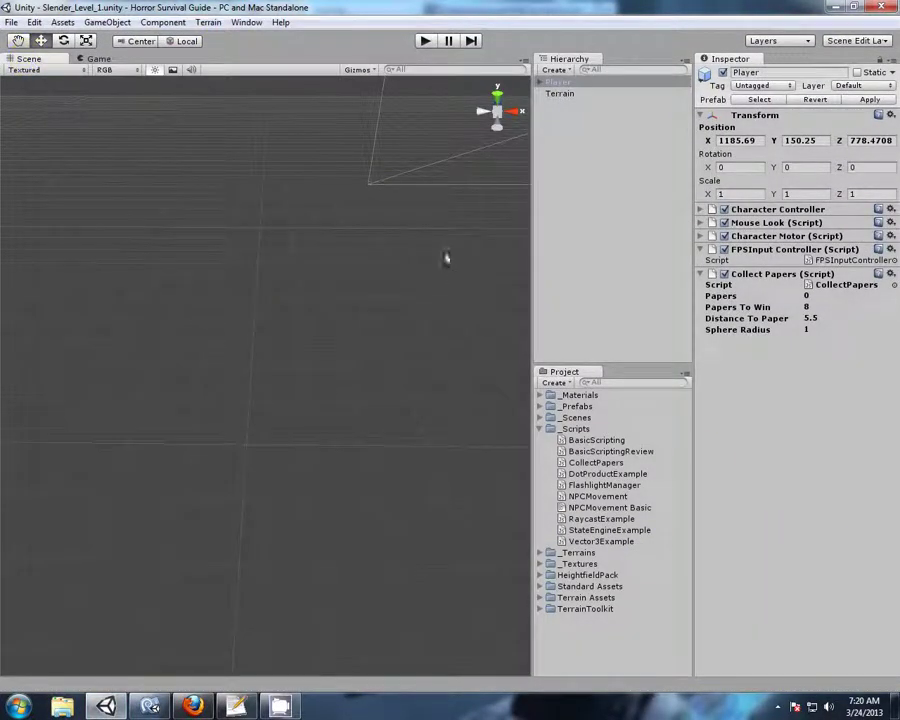
- Frame the Player in the Scene view and turn off scene lighting to survey the surrounding terrain
double_click(564, 82)
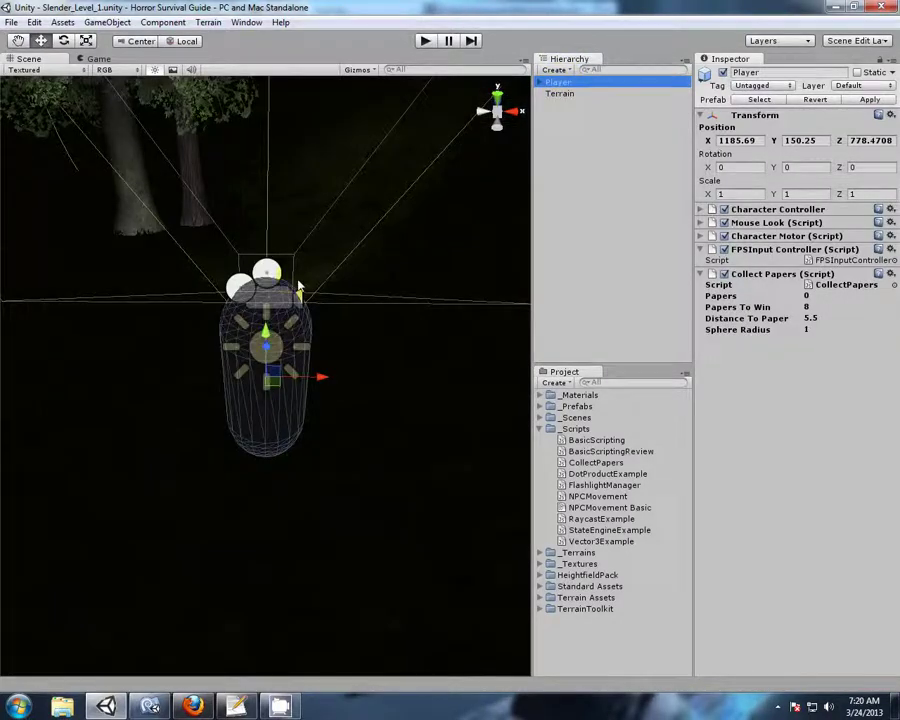
click(155, 69)
scroll(290, 252, down, 3)
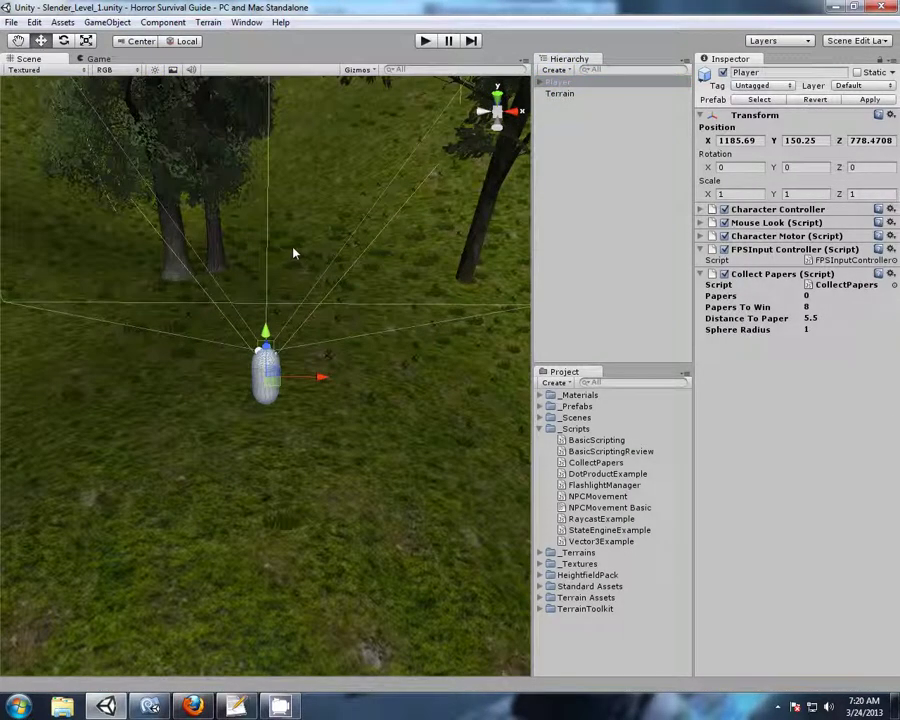
scroll(296, 265, down, 5)
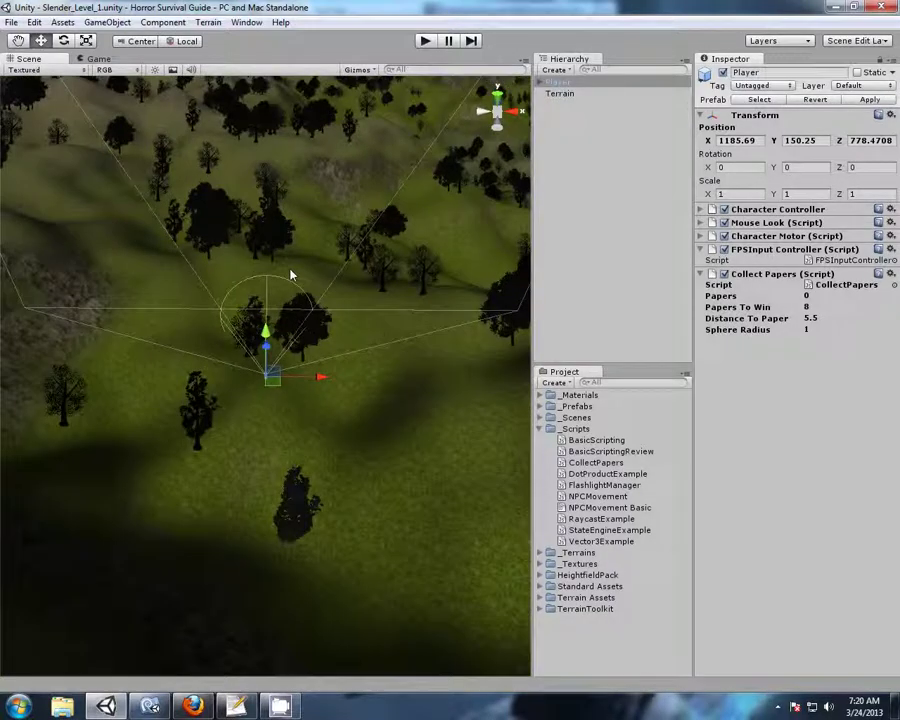
scroll(291, 275, down, 6)
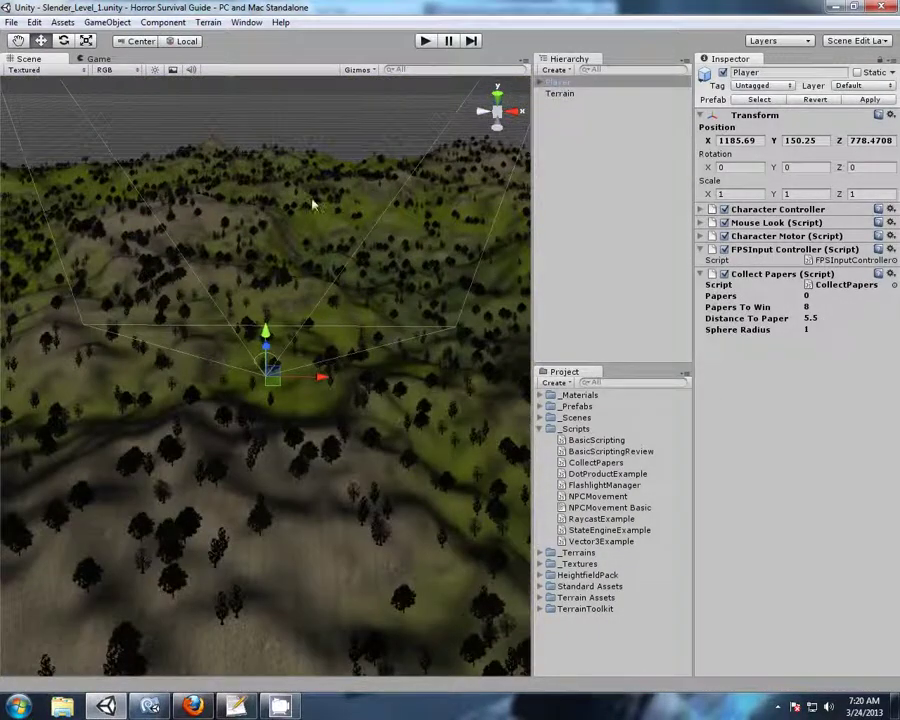
- Survey the terrain around the Player from far and near for an open grassy spot
scroll(302, 240, down, 5)
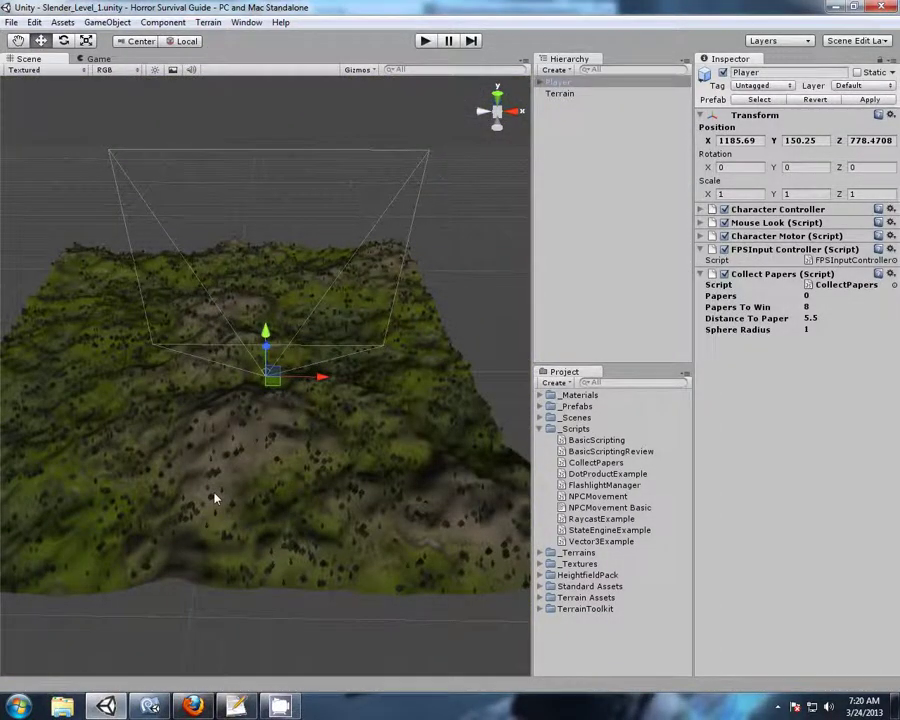
scroll(230, 485, up, 5)
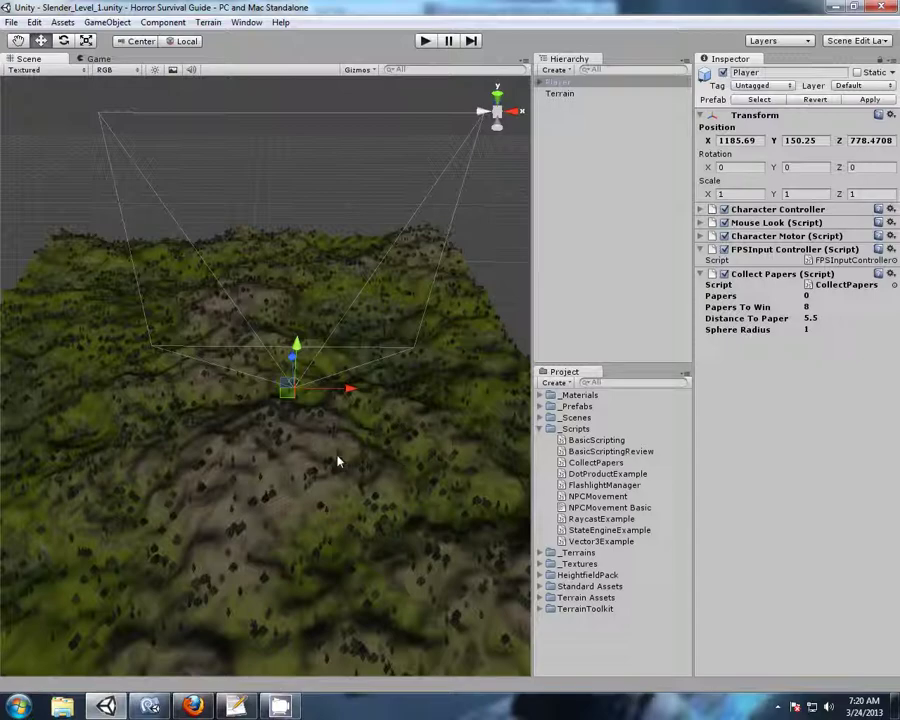
scroll(305, 435, up, 2)
scroll(320, 447, up, 4)
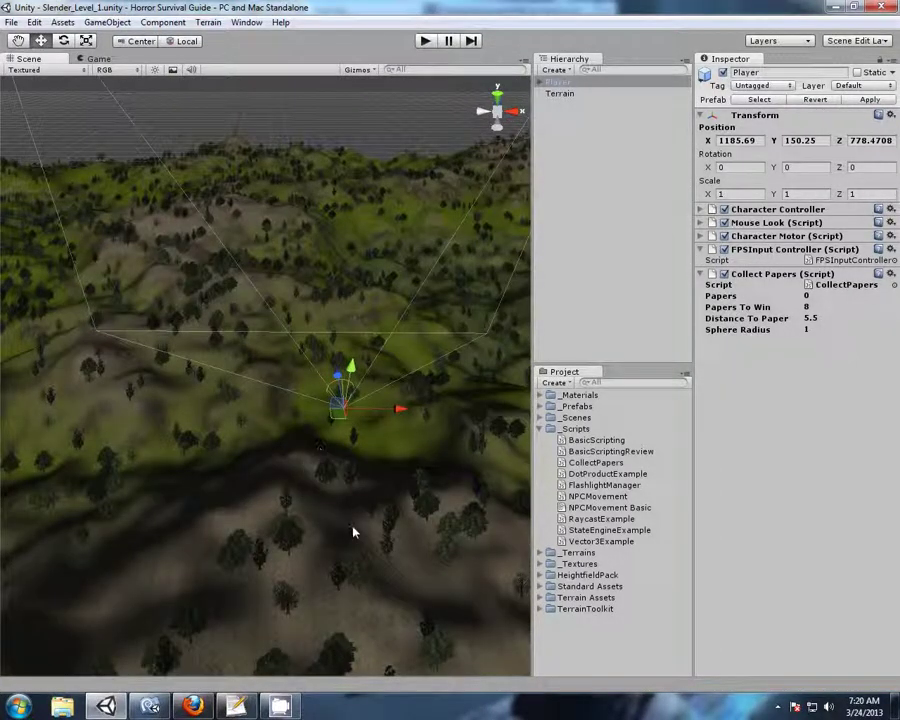
scroll(313, 440, down, 5)
scroll(318, 441, down, 1)
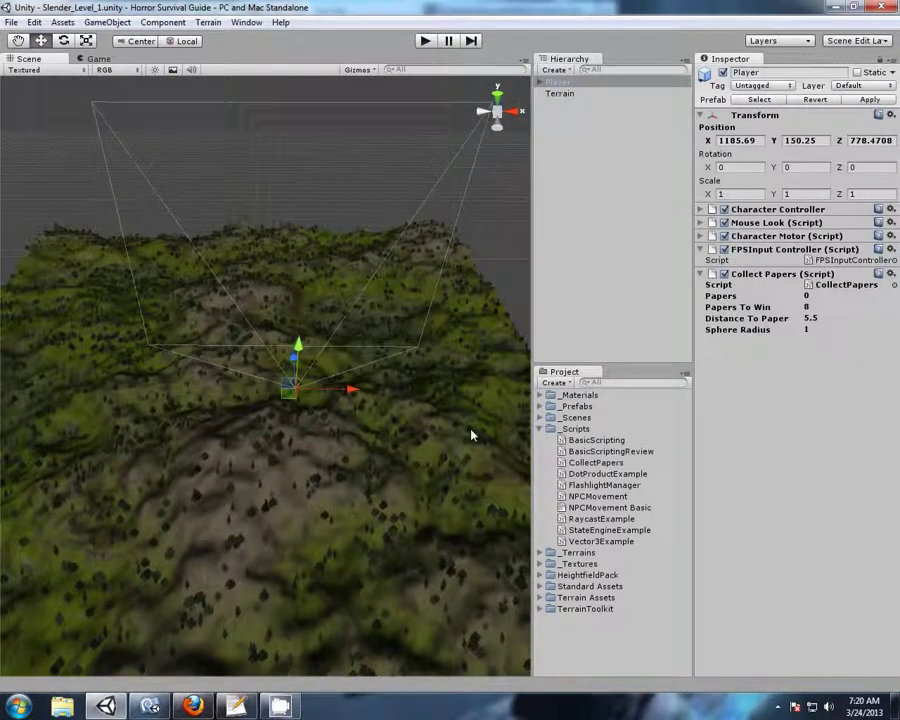
scroll(381, 438, up, 5)
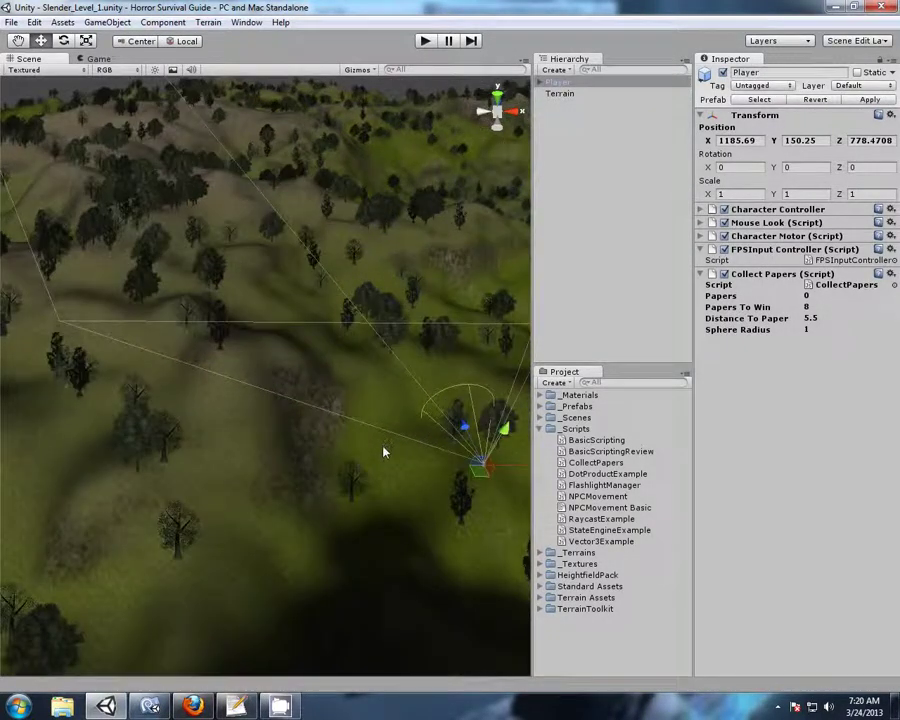
middle_drag(383, 452, 249, 536)
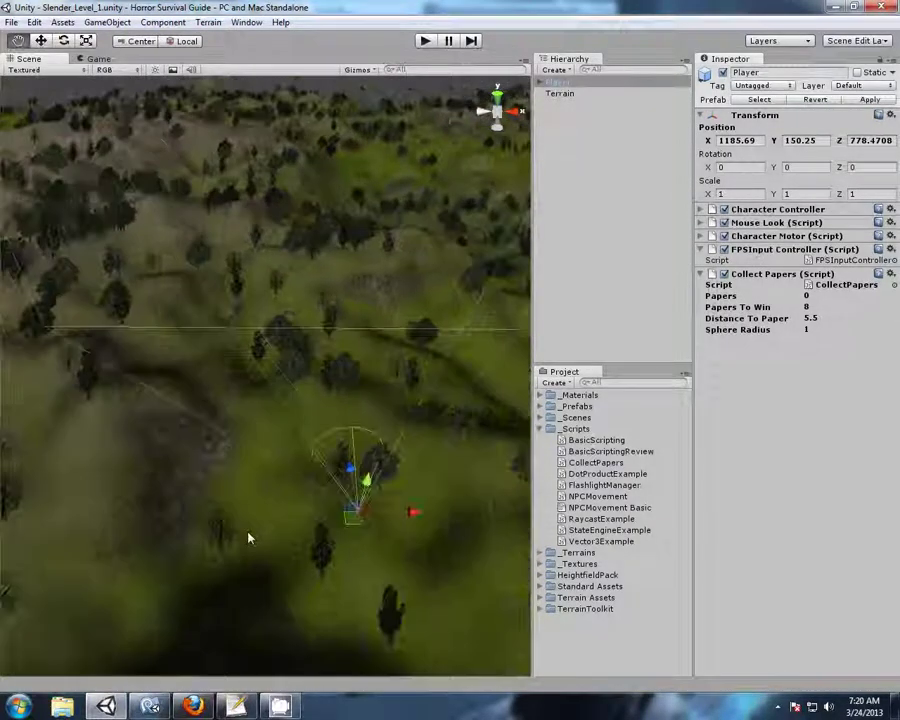
middle_drag(418, 595, 110, 488)
alt+drag(119, 491, 184, 317)
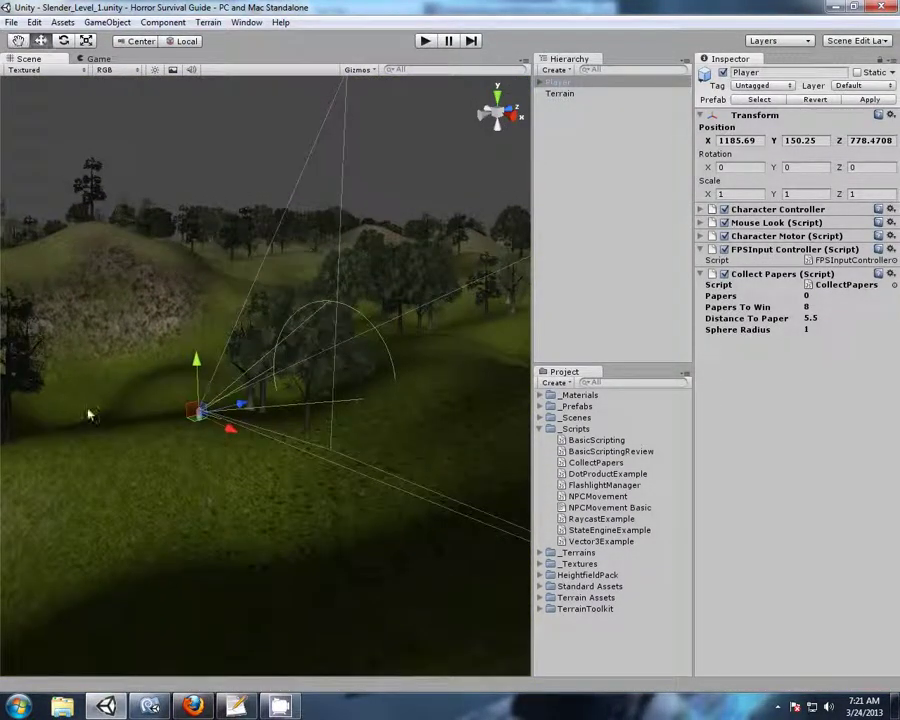
alt+drag(74, 410, 352, 456)
alt+drag(250, 511, 312, 485)
drag(150, 513, 281, 535)
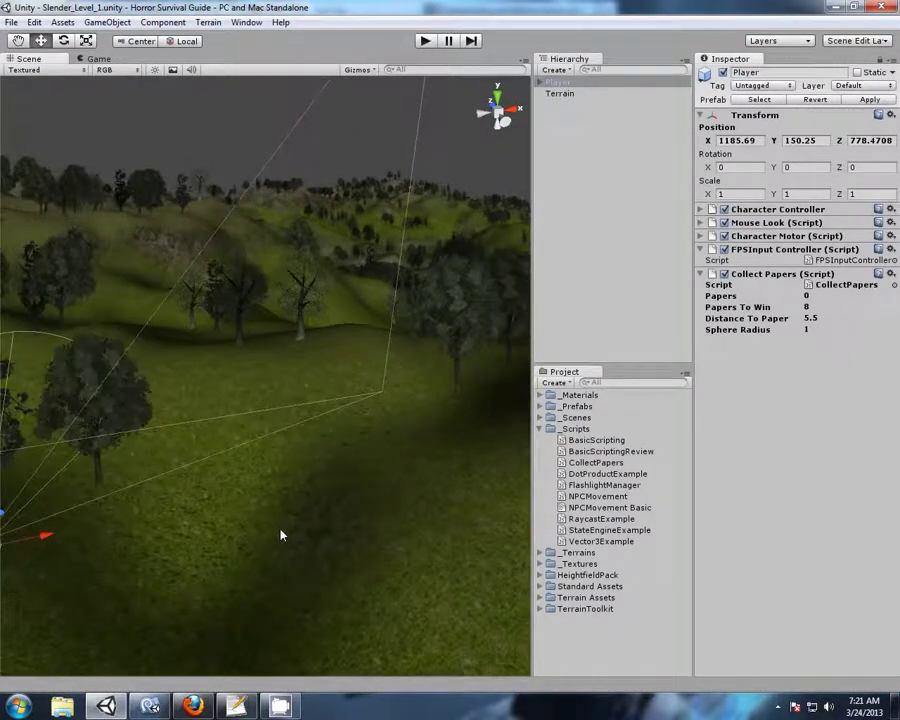
- Deselect everything and create a cube in the grassy clearing near the Player
click(406, 470)
click(629, 157)
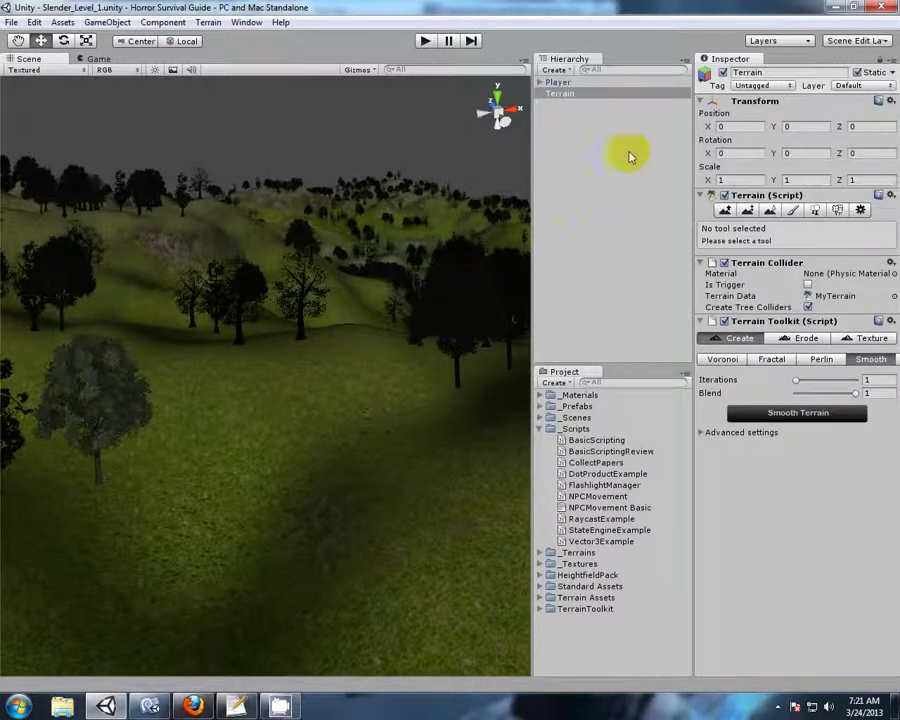
click(556, 70)
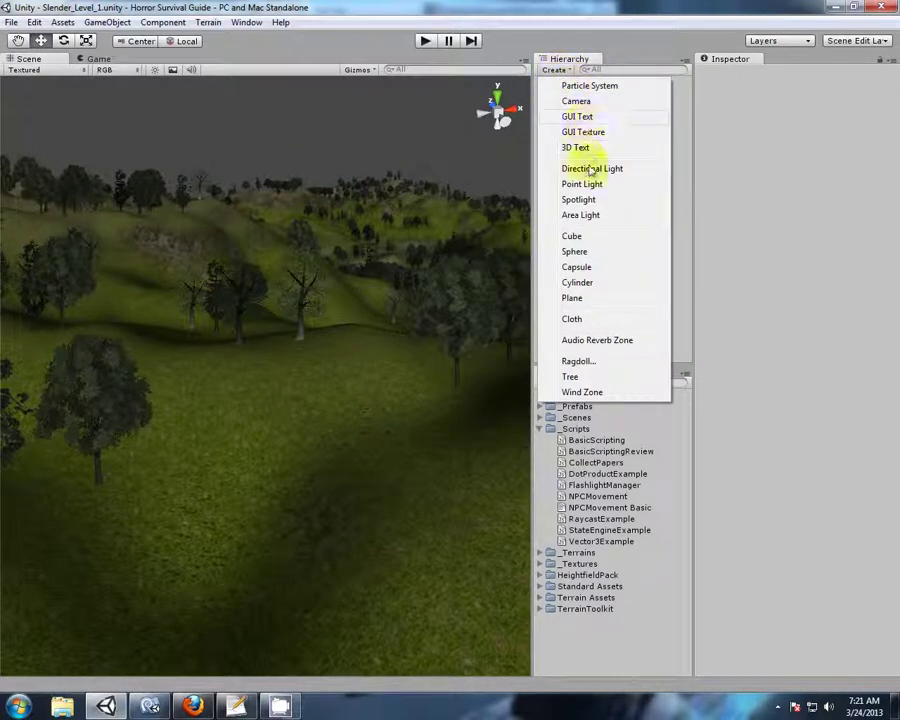
click(572, 236)
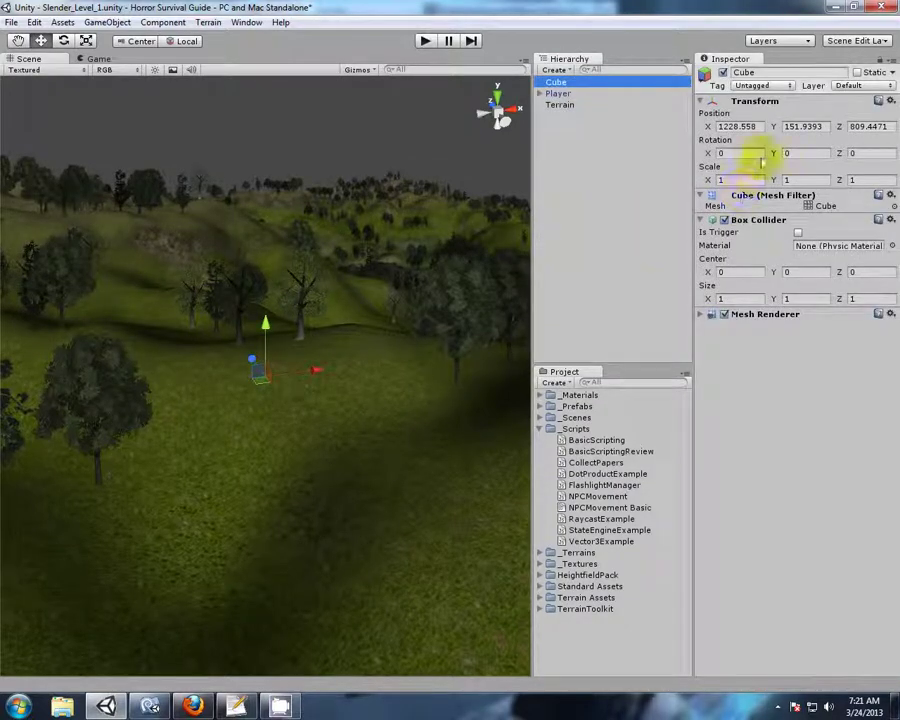
- Enlarge the Inspector by narrowing the Hierarchy and Scene view, and expand the cube's Mesh Renderer settings
drag(692, 112, 635, 118)
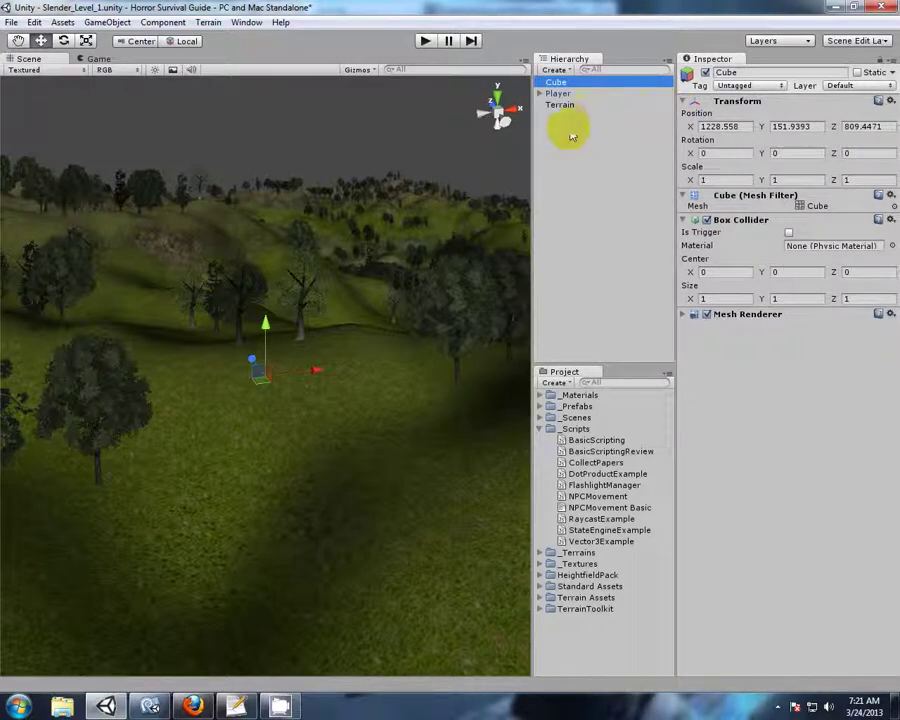
drag(532, 151, 478, 151)
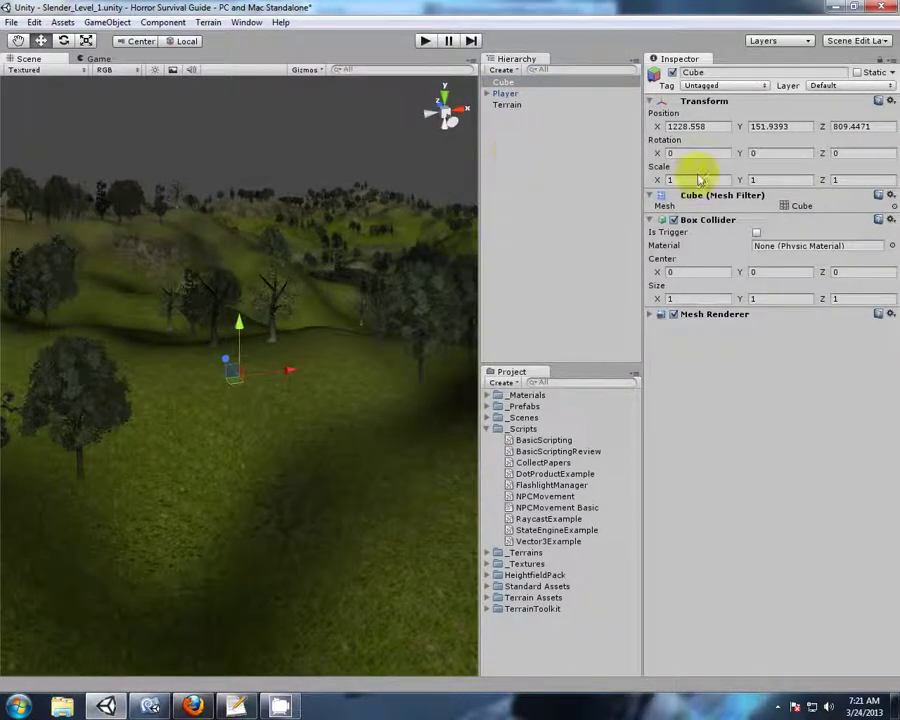
drag(640, 178, 621, 180)
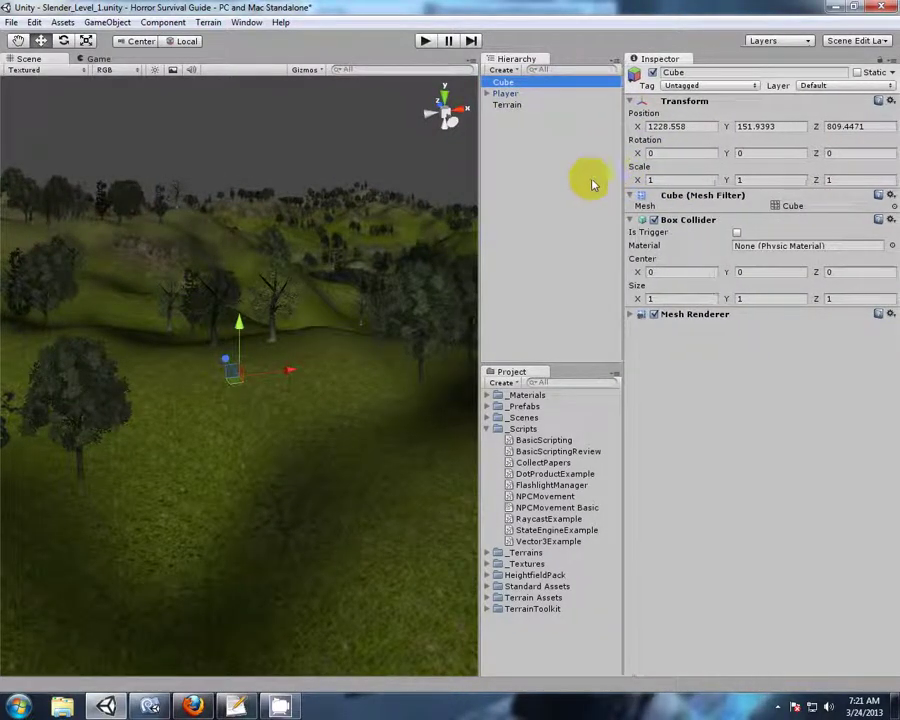
click(636, 314)
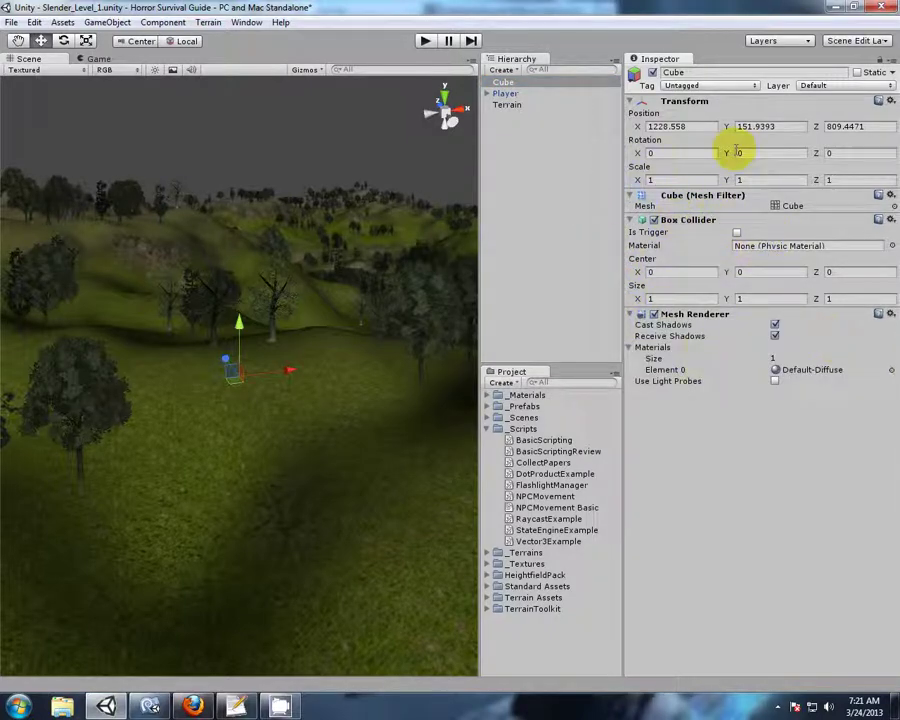
- Frame the cube and move it above the grass to about Y 153.5 and Z 789.8
click(502, 84)
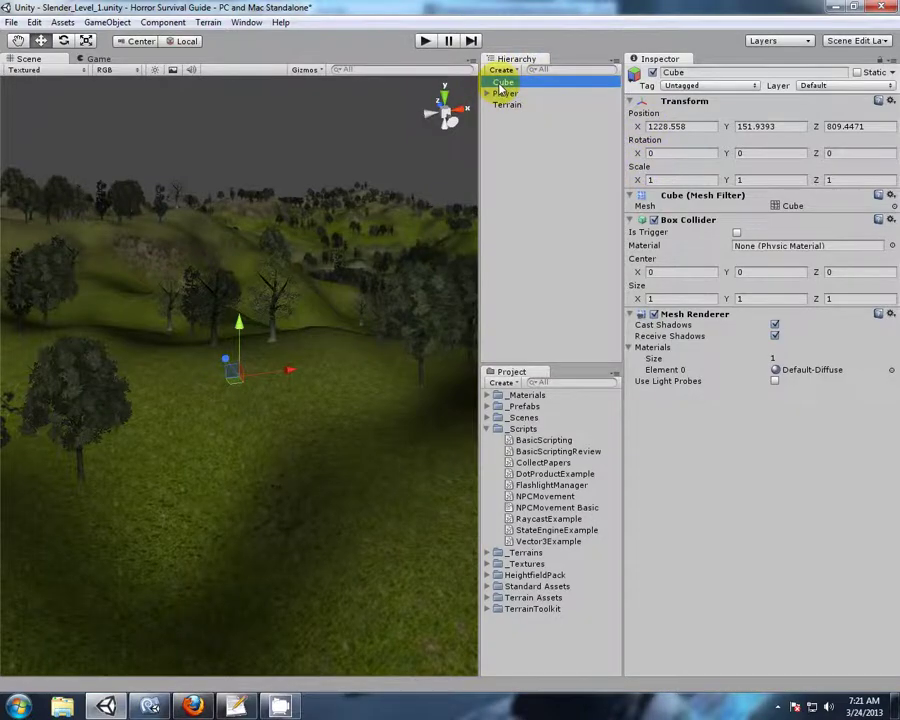
double_click(502, 84)
scroll(335, 265, down, 5)
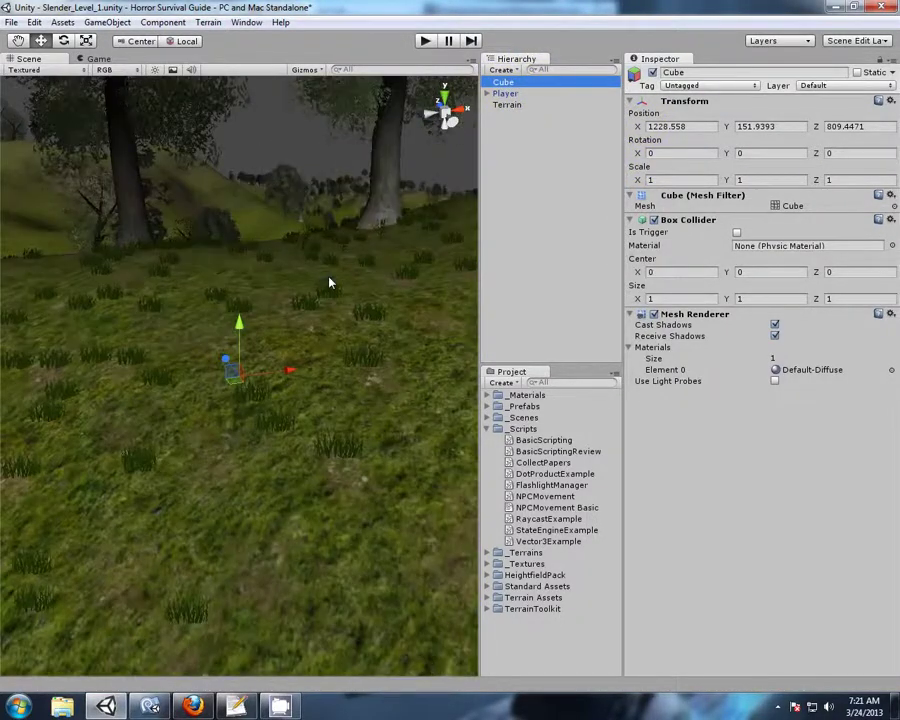
scroll(331, 283, down, 2)
drag(240, 342, 275, 361)
right_drag(369, 493, 319, 480)
middle_drag(317, 480, 221, 437)
drag(215, 237, 213, 435)
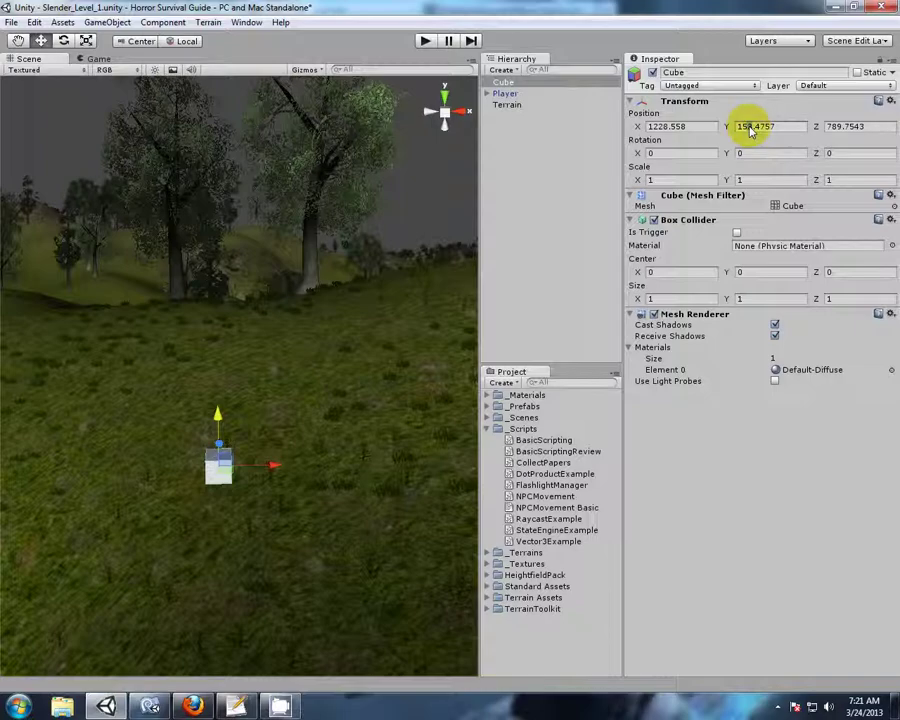
- Try the cube's height one unit at a time from 151.4757, ending with its Y position at 154.4757
text(1)
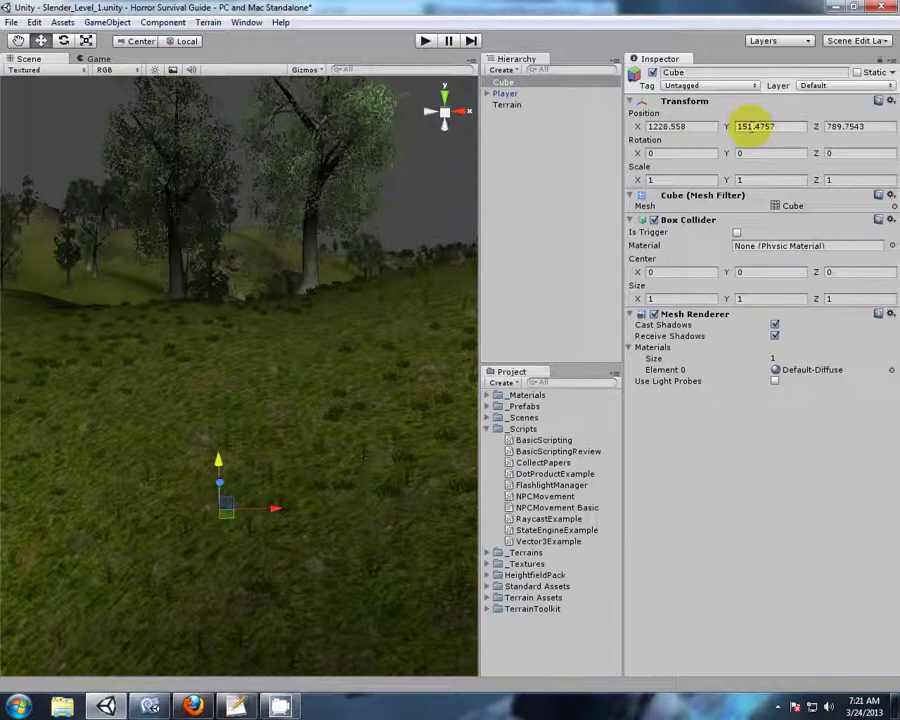
key(BackSpace)
text(2)
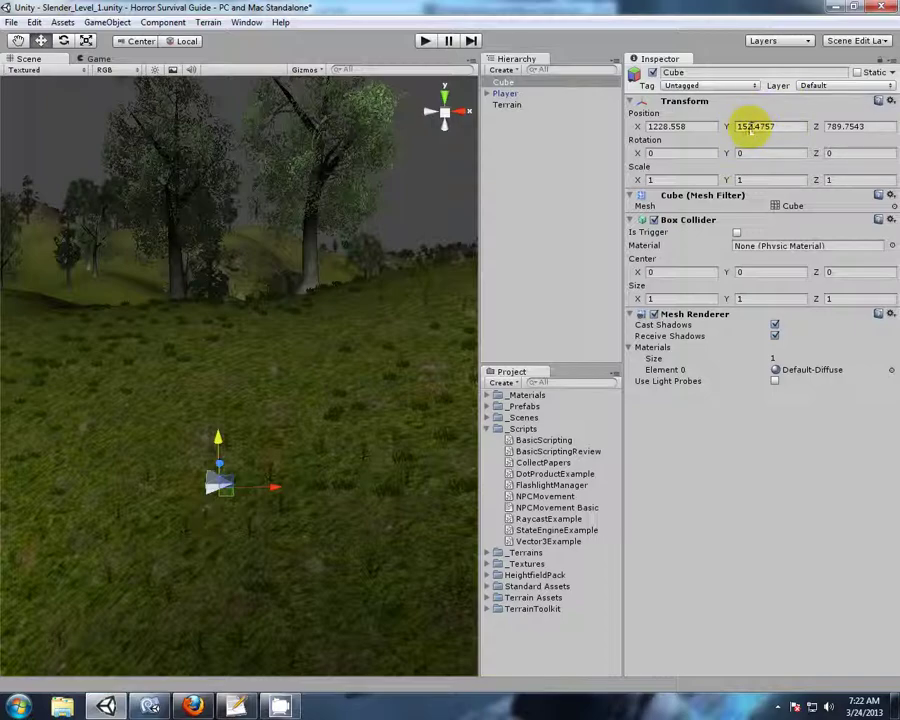
key(BackSpace)
text(3)
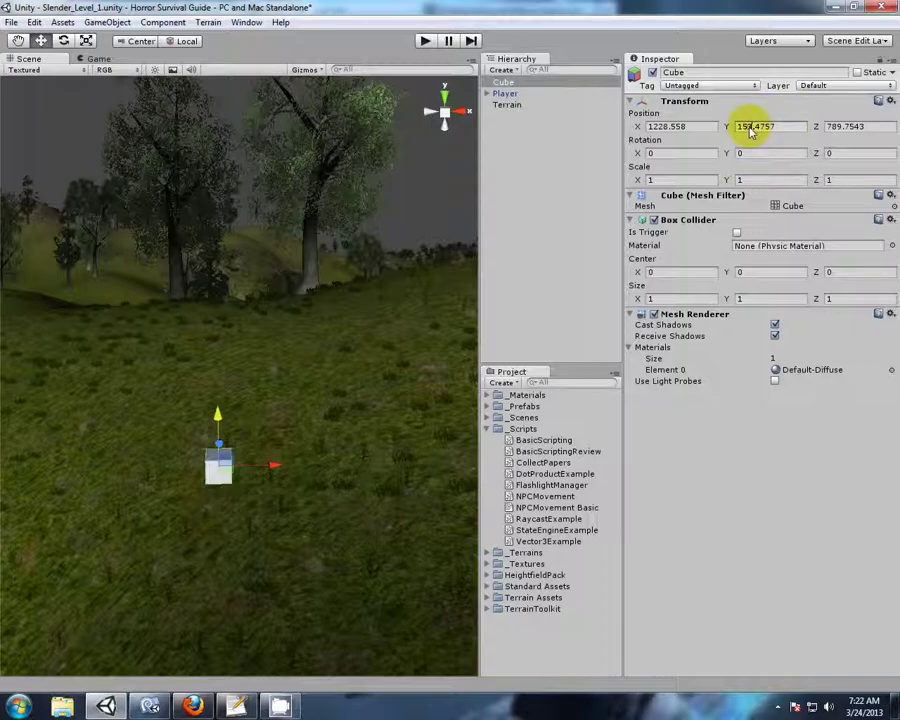
key(BackSpace)
text(4)
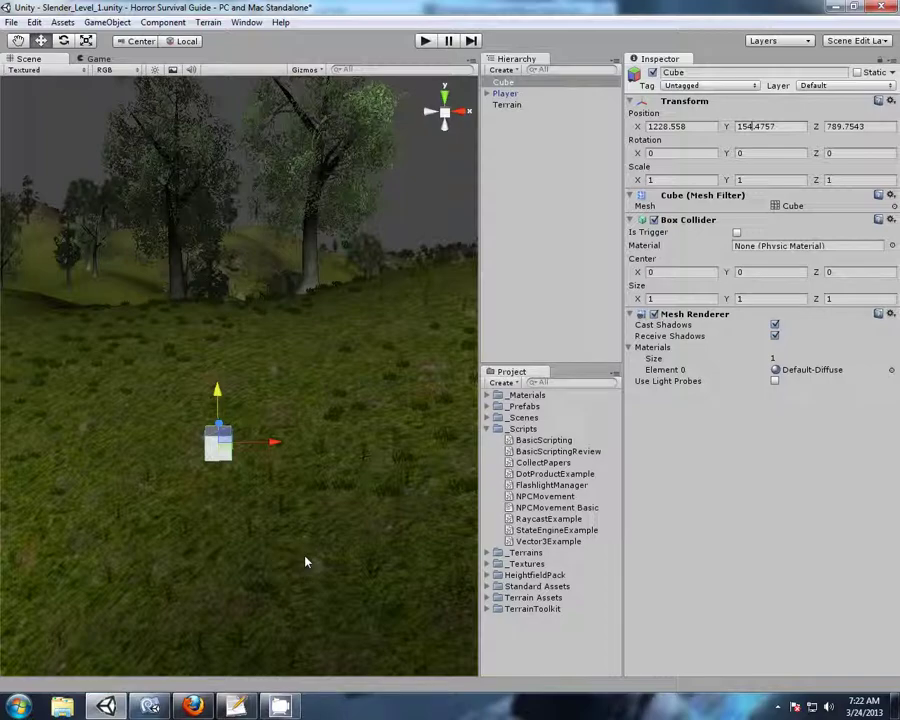
- View the cube up close from a lower angle and rename it Paper
middle_drag(305, 562, 306, 522)
right_drag(295, 552, 300, 452)
middle_drag(304, 570, 250, 568)
scroll(230, 560, up, 4)
middle_drag(200, 597, 240, 588)
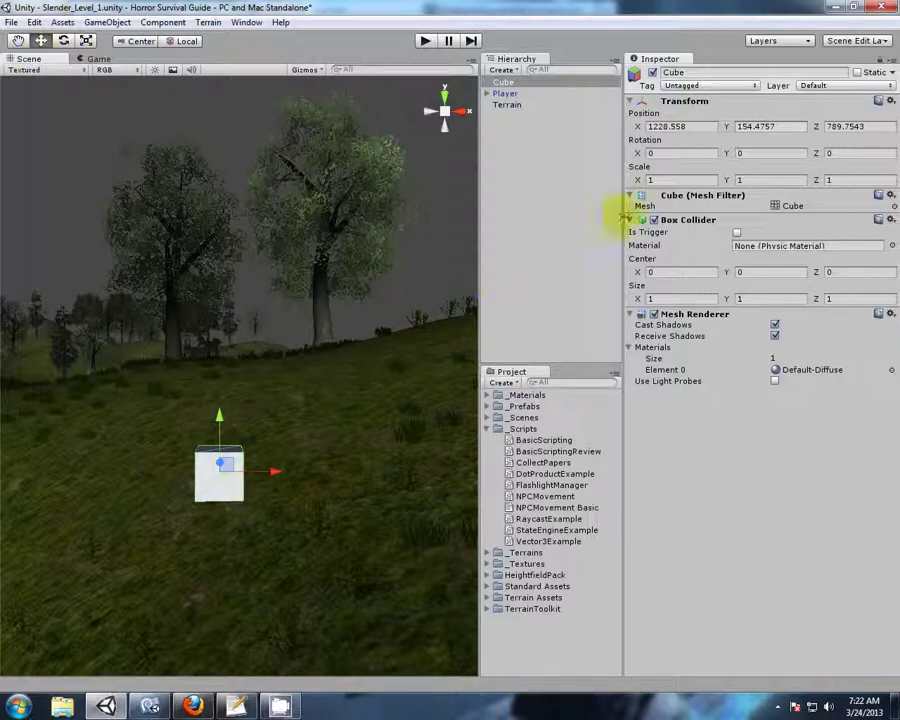
drag(688, 75, 648, 79)
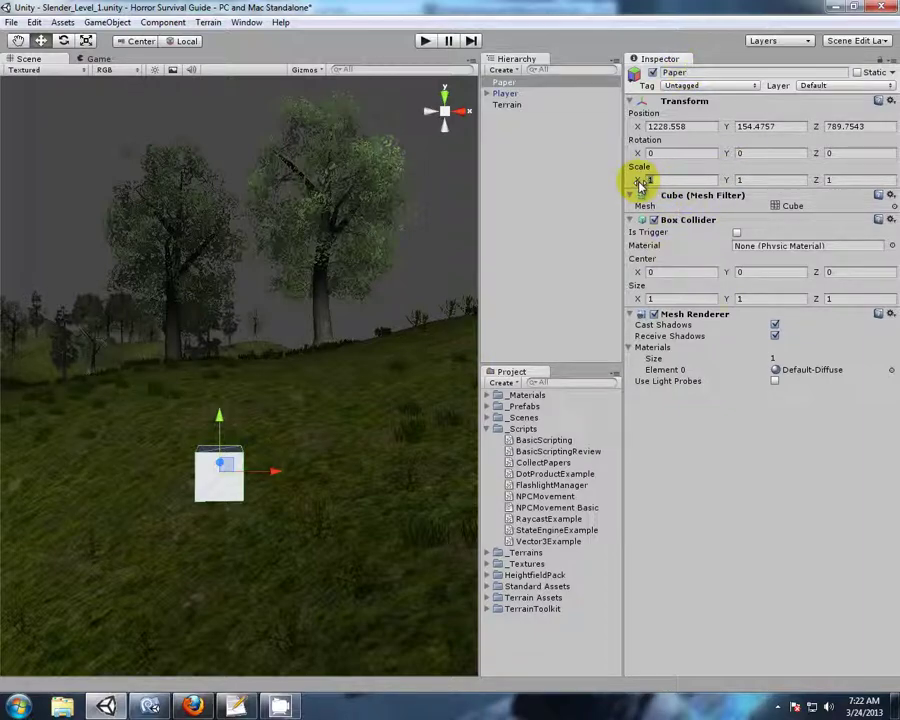
- Set the Paper object's scale to X 0.6, Y 0.9 and Z 0.01 to form a thin sheet
text(0.6)
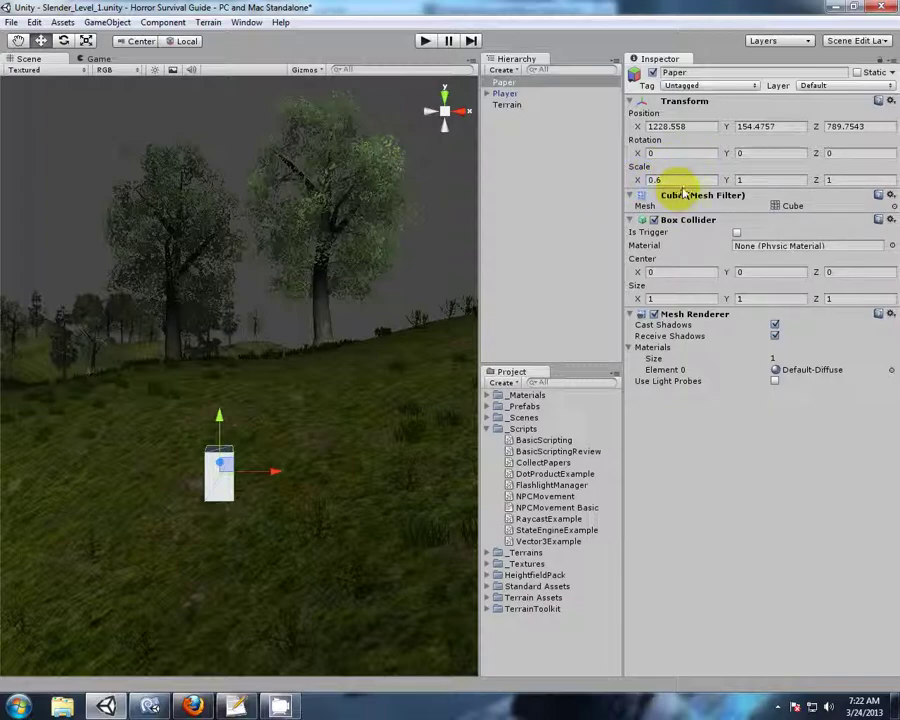
click(750, 183)
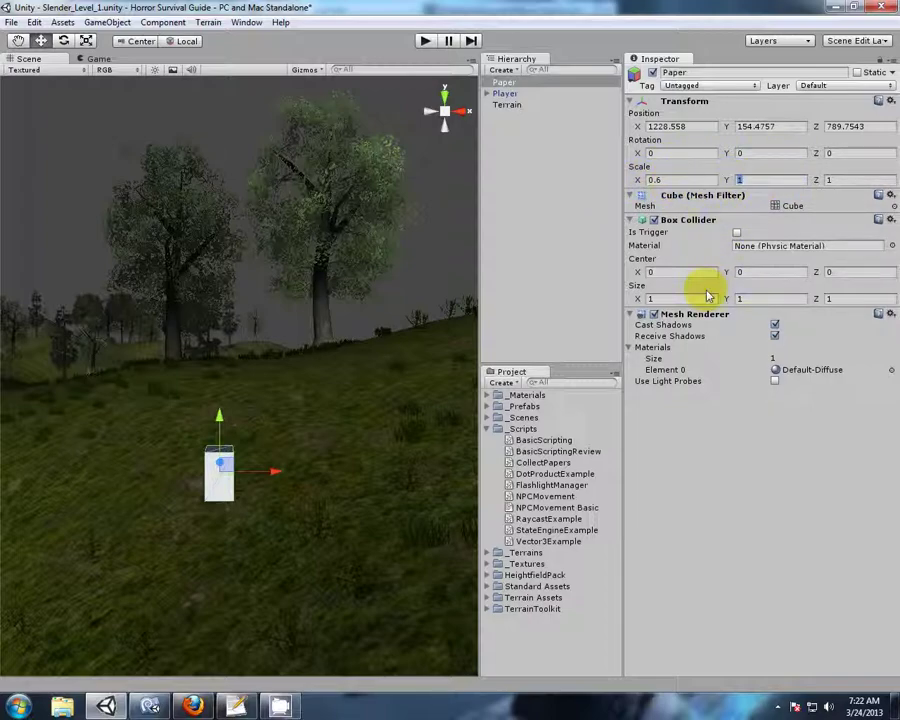
text(0.9)
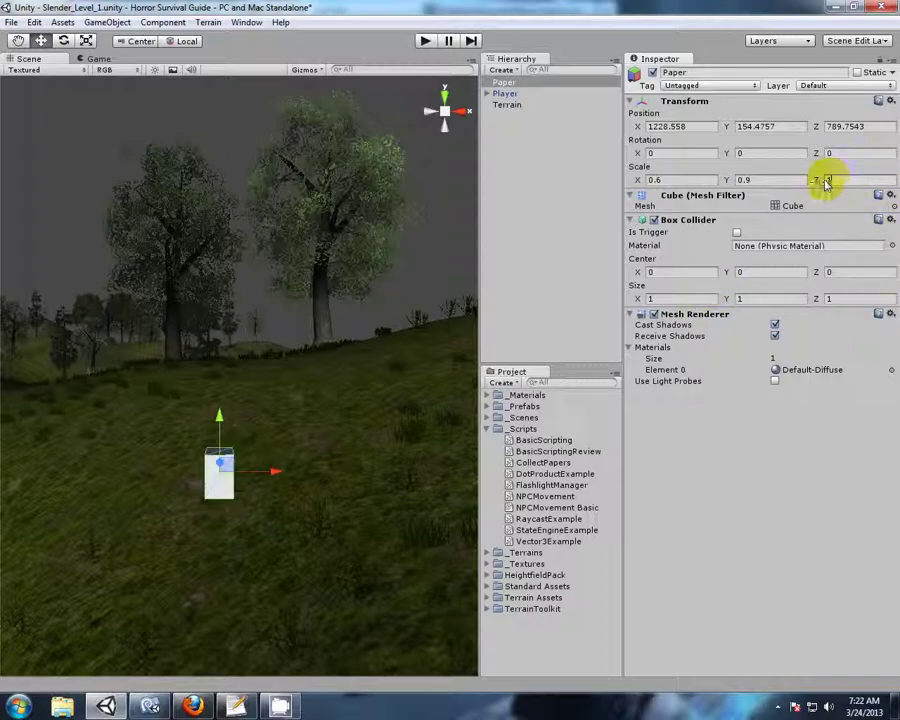
text(0.0)
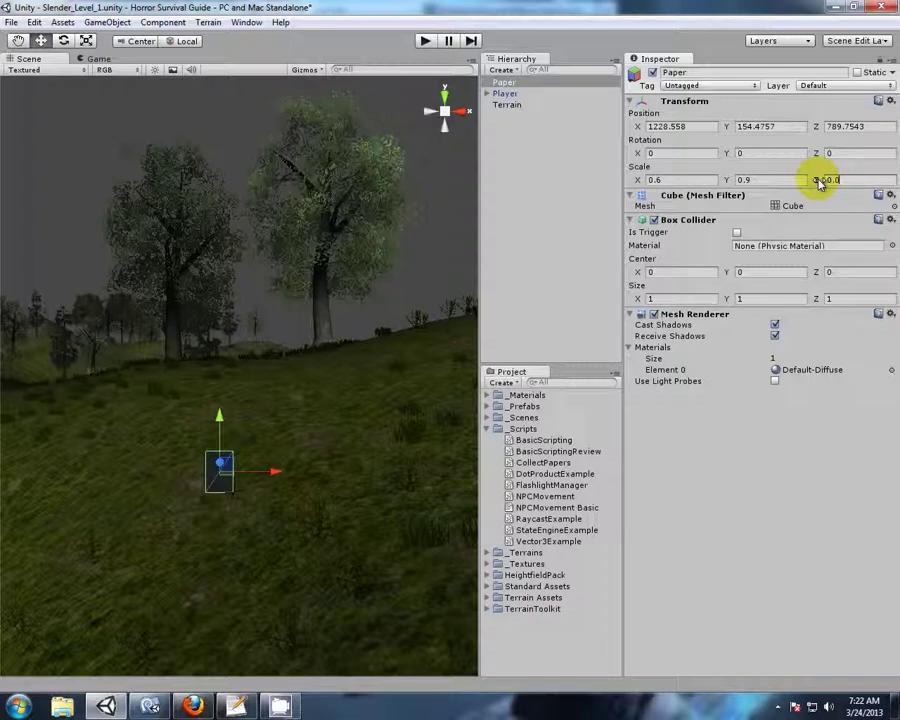
text(1)
- Examine the thin Paper object in the Scene view from different angles and distances
middle_drag(347, 511, 357, 480)
right_drag(168, 393, 311, 496)
mouse_move(311, 496)
middle_down()
mouse_move(303, 465)
mouse_move(309, 473)
middle_up()
scroll(355, 461, up, 1)
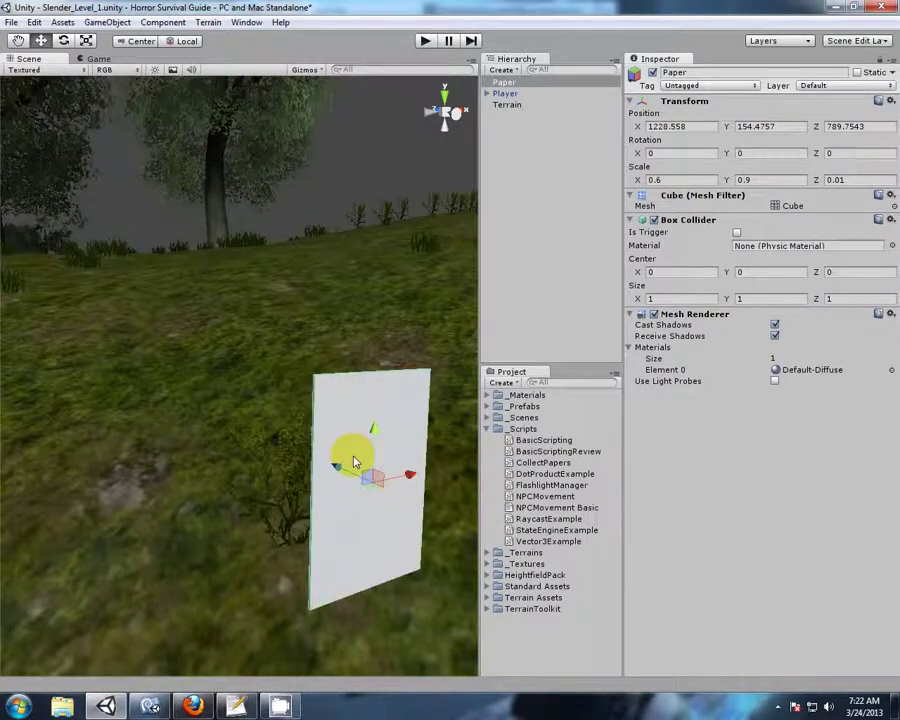
scroll(355, 461, down, 2)
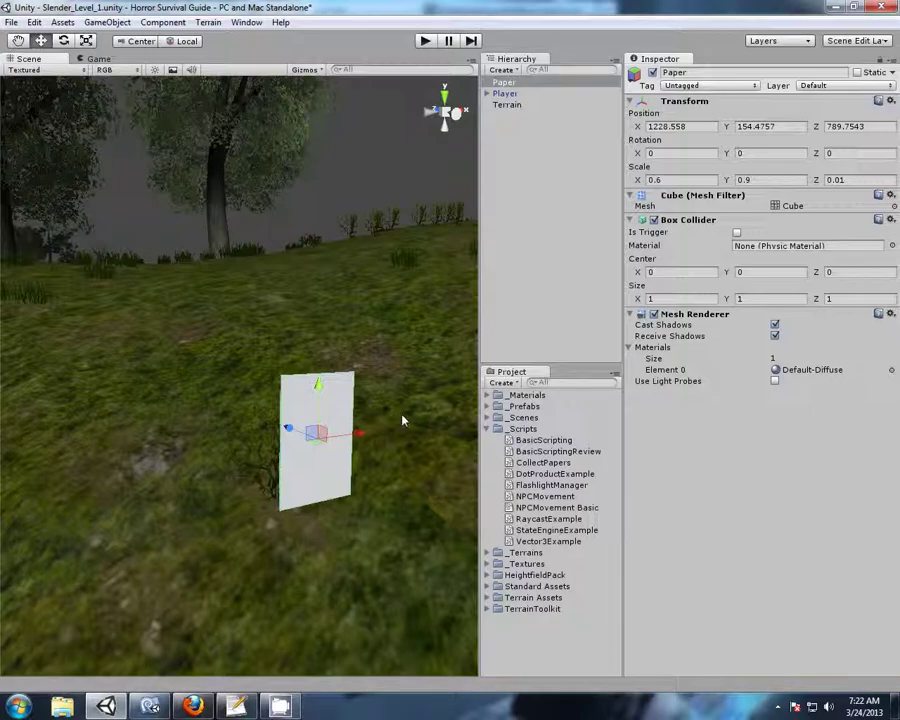
scroll(407, 384, down, 2)
right_drag(169, 341, 229, 447)
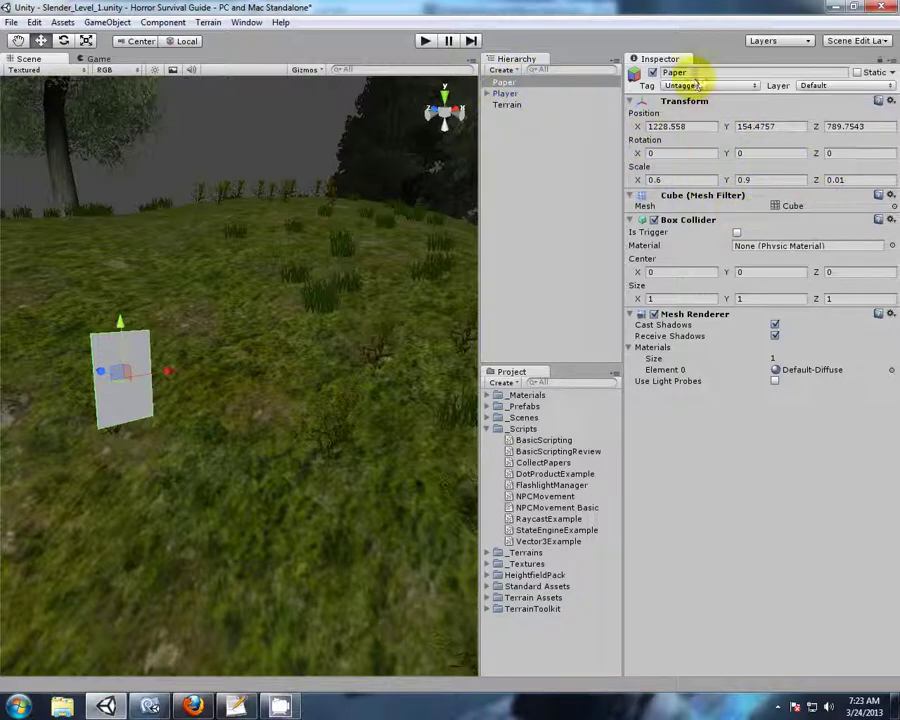
- Duplicate the Paper object twice, keeping the name Paper
click(680, 72)
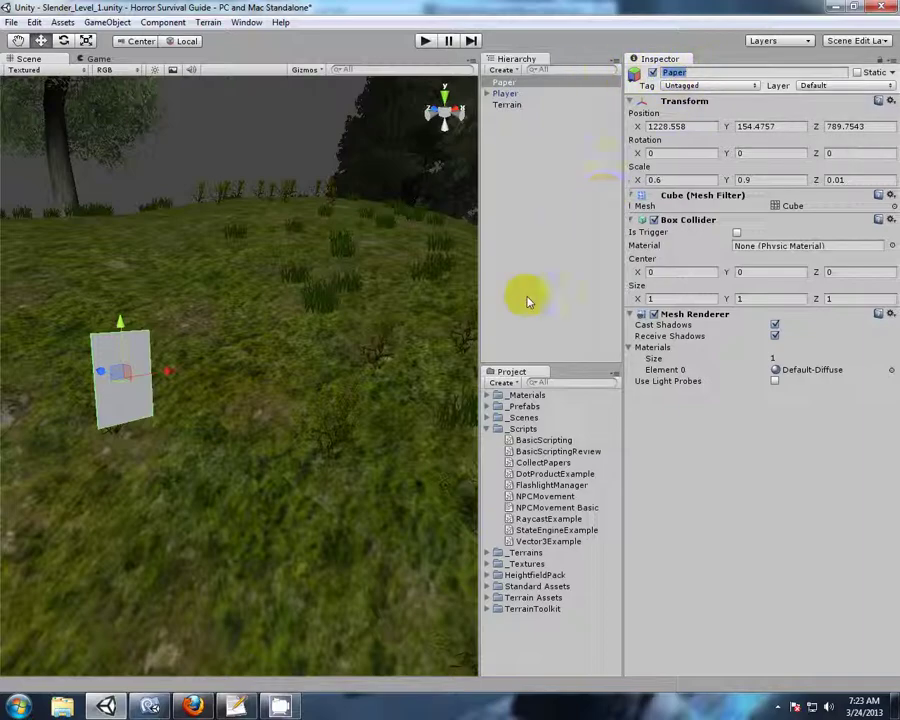
click(529, 174)
click(505, 84)
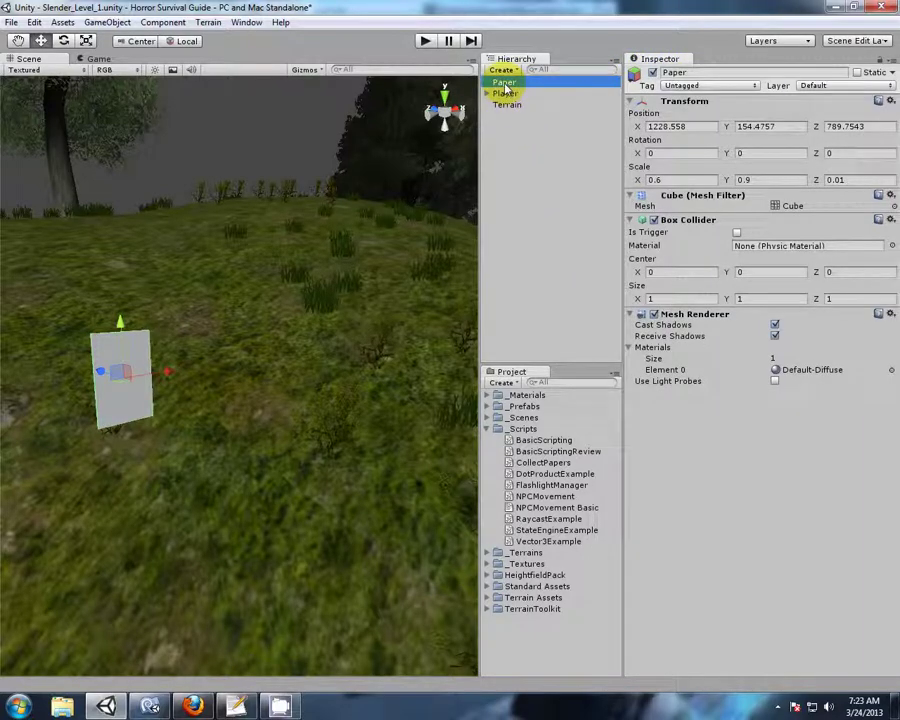
right_click(506, 88)
click(534, 124)
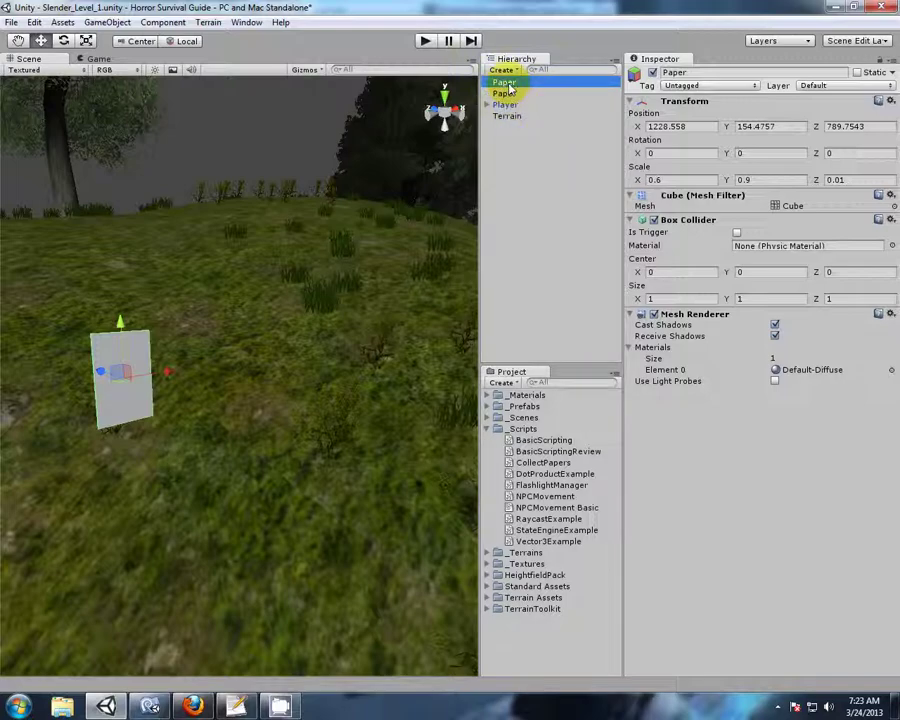
right_click(509, 86)
click(537, 124)
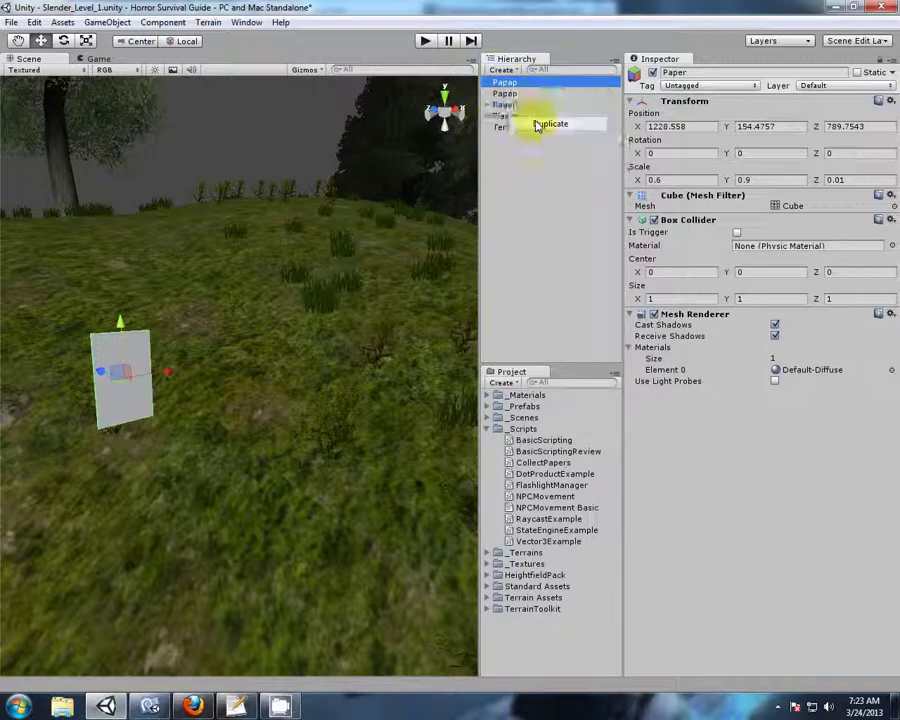
- Duplicate Paper once more, then move the first Paper uphill to about X 1231.04 and set its Y position to 155.4757
right_click(509, 87)
click(540, 124)
scroll(237, 368, down, 2)
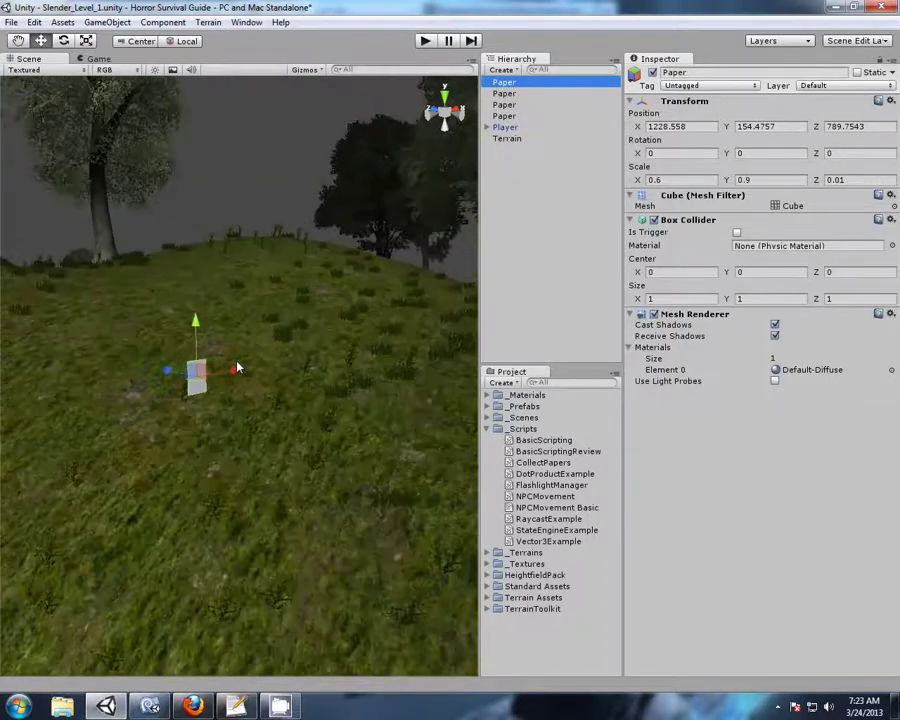
scroll(239, 371, up, 2)
drag(211, 374, 331, 345)
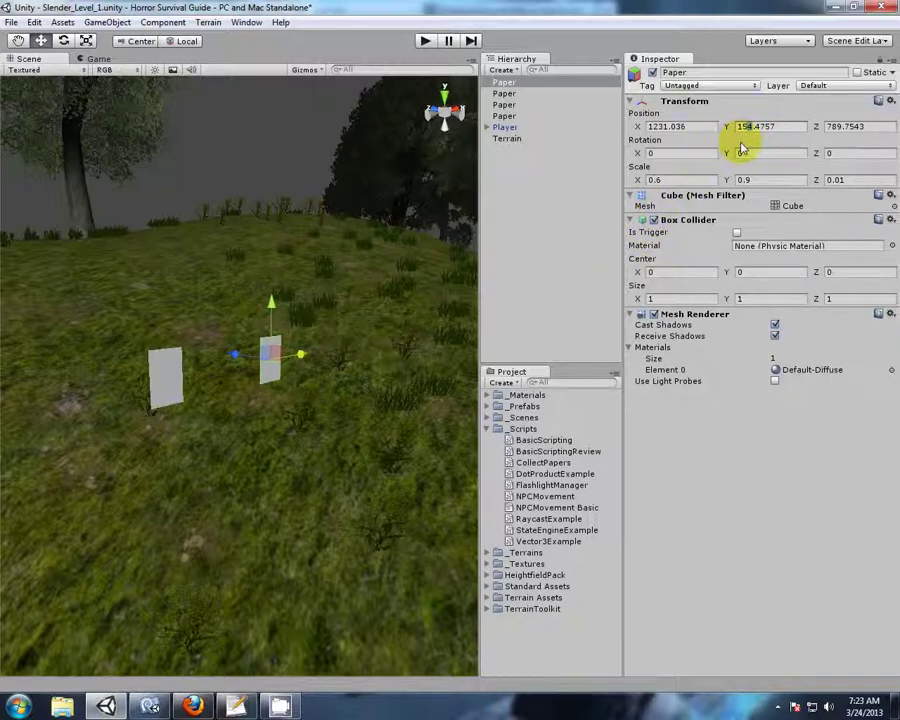
text(5)
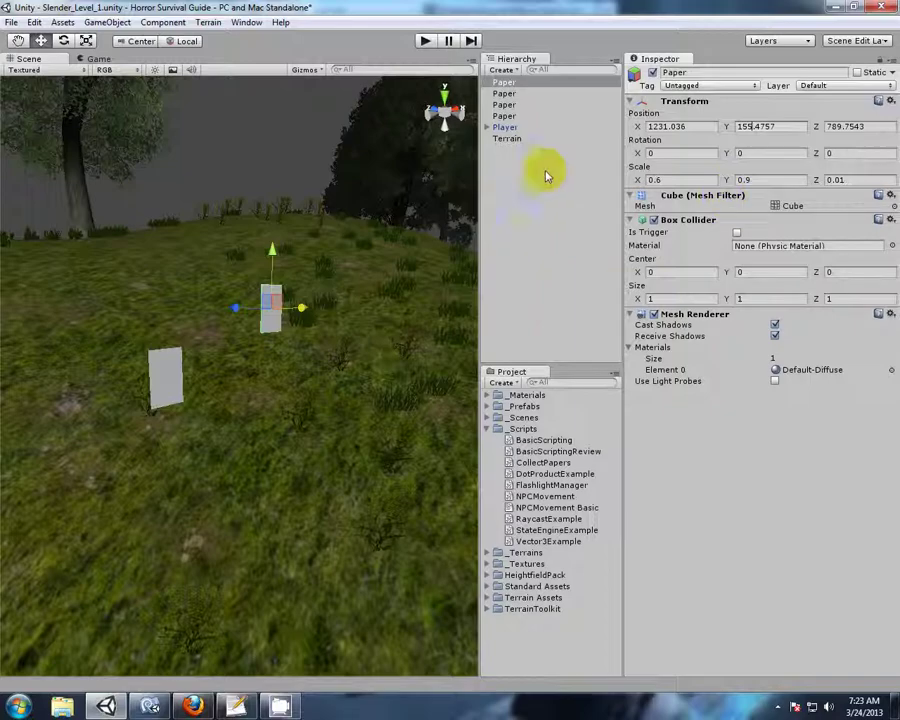
- Move the third Paper downhill to about X 1227.02 and set its Y position to 153.8932
click(505, 104)
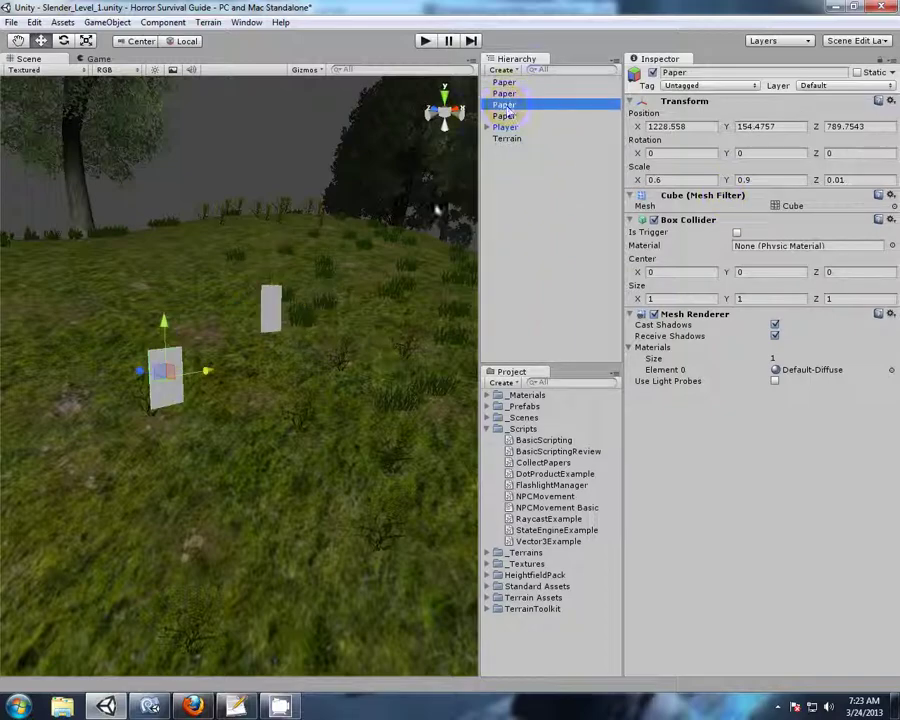
drag(205, 371, 129, 378)
drag(58, 340, 67, 455)
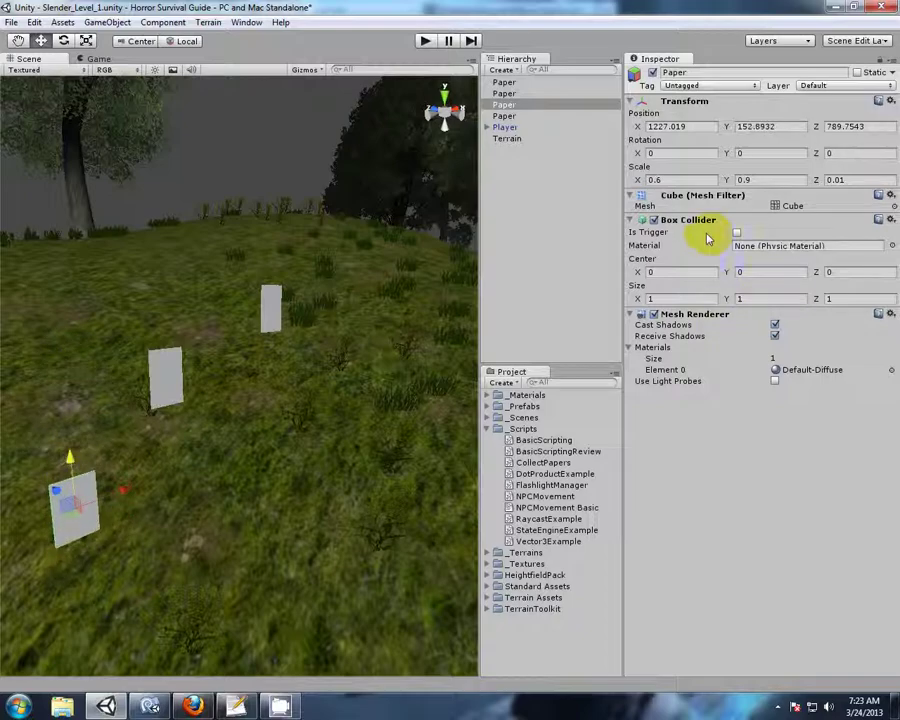
click(757, 130)
key(BackSpace)
text(3)
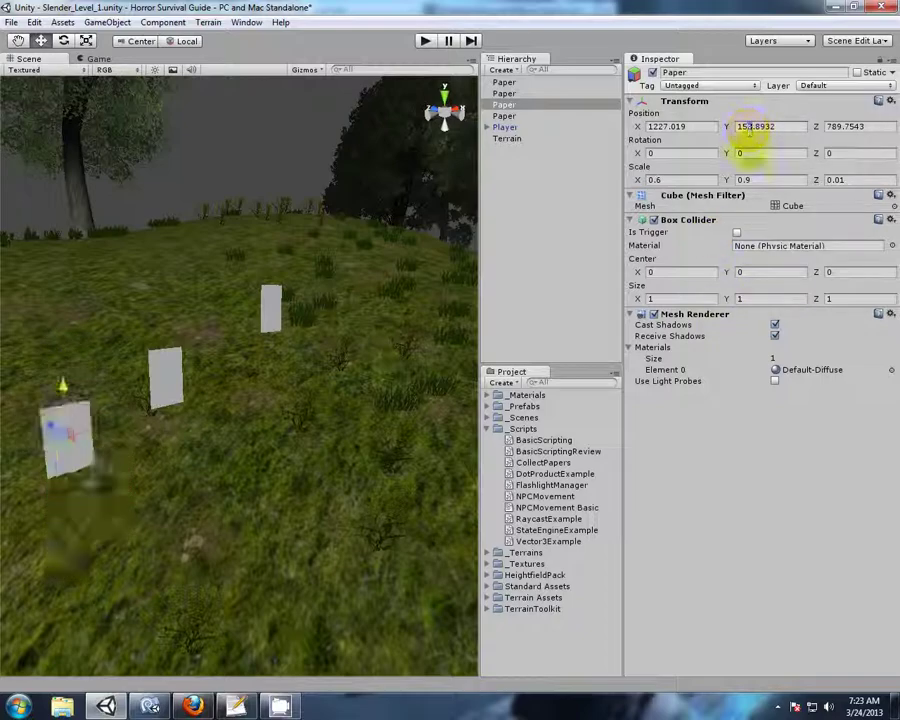
- Move the fourth Paper along the slope to about X 1229.80 and set its Y position to 155.0539
click(510, 116)
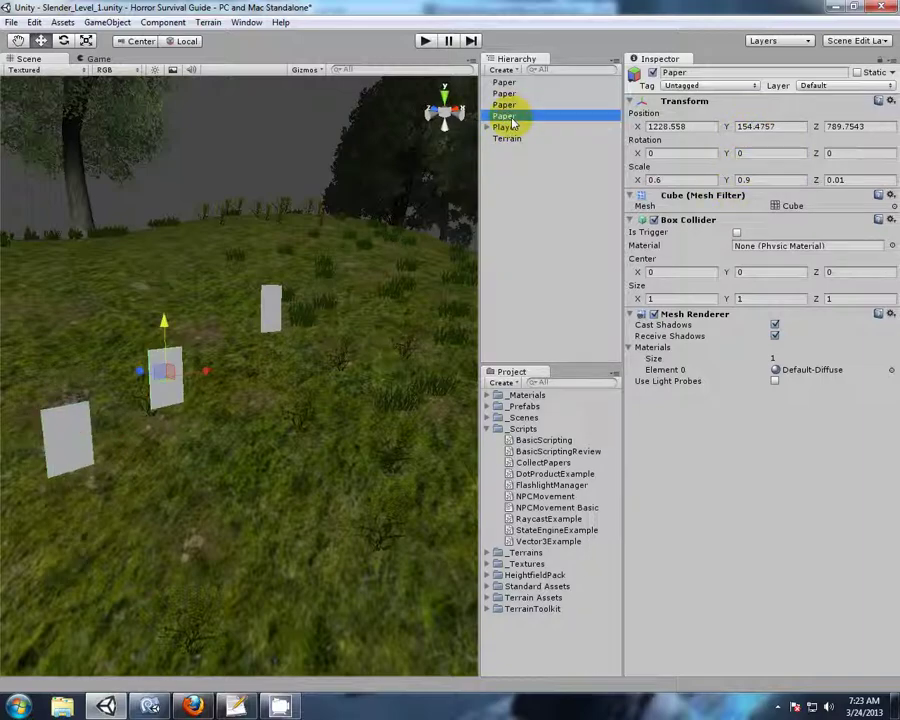
key(f)
right_drag(338, 445, 220, 460)
middle_drag(305, 503, 251, 518)
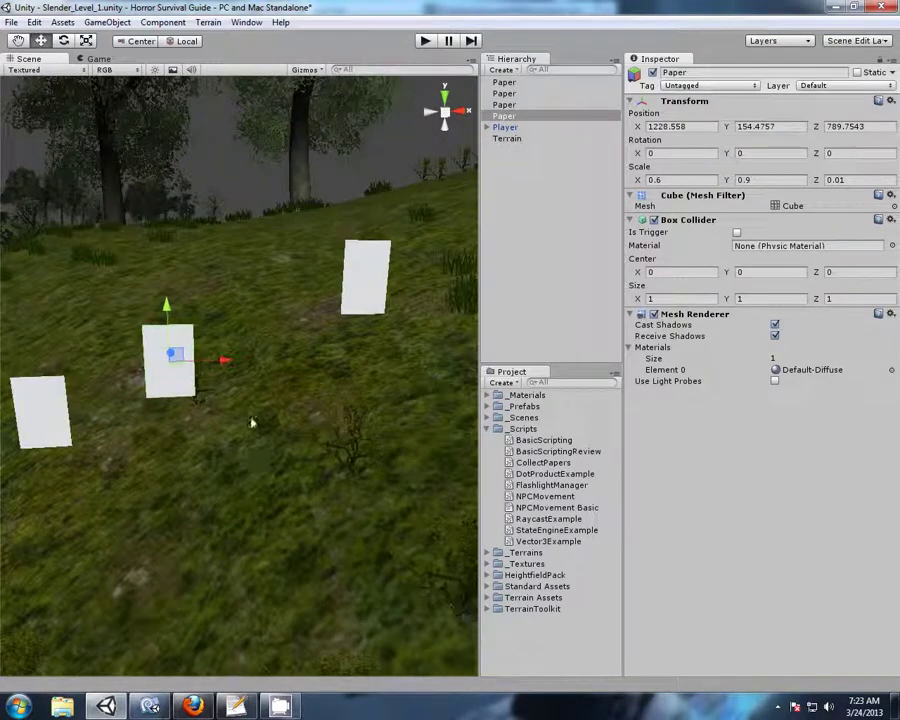
drag(226, 370, 312, 360)
drag(268, 307, 272, 340)
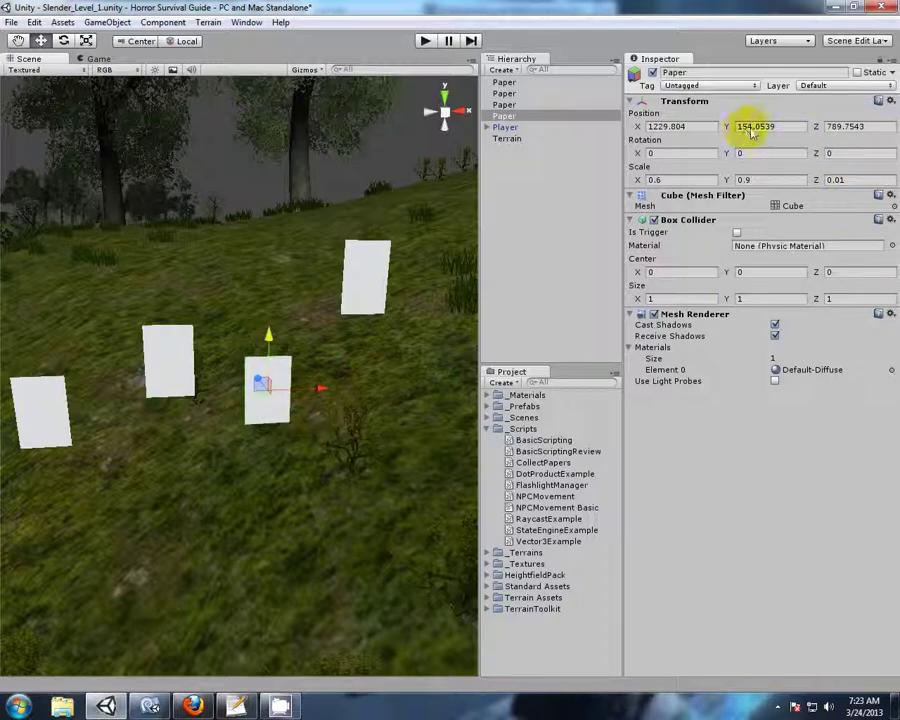
text(5)
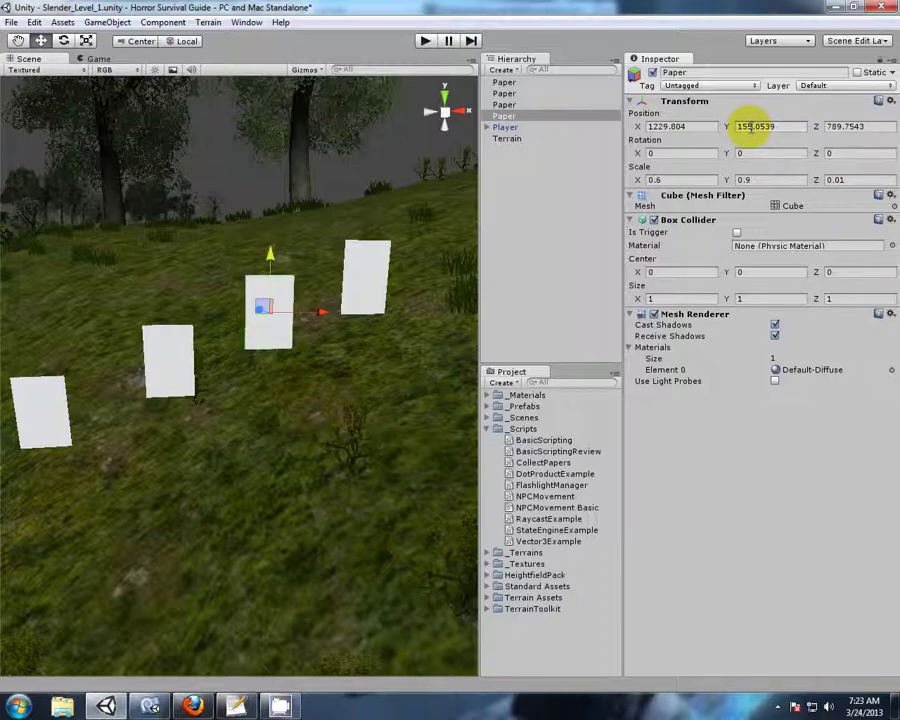
scroll(229, 246, down, 4)
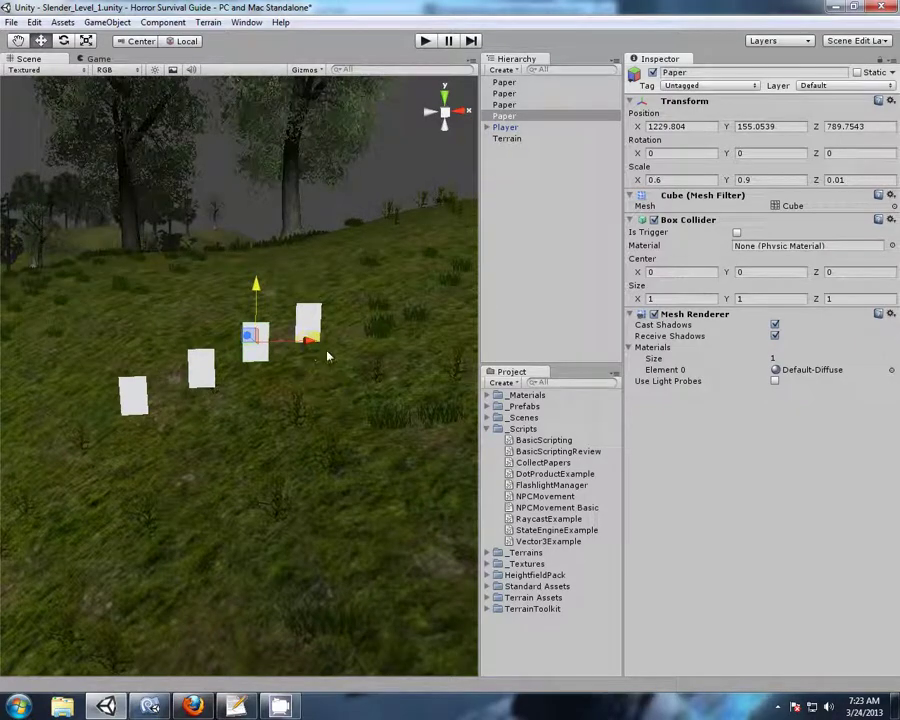
- Duplicate all four Paper objects and move the selected row away from the other row to about Z 786.25
shift+click(505, 85)
right_click(506, 87)
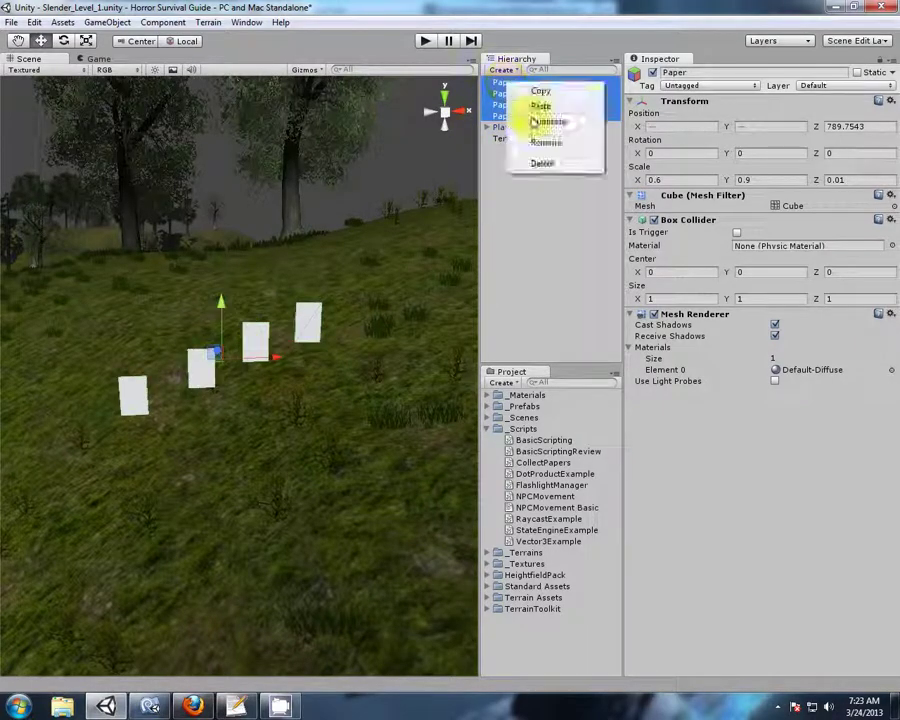
click(545, 122)
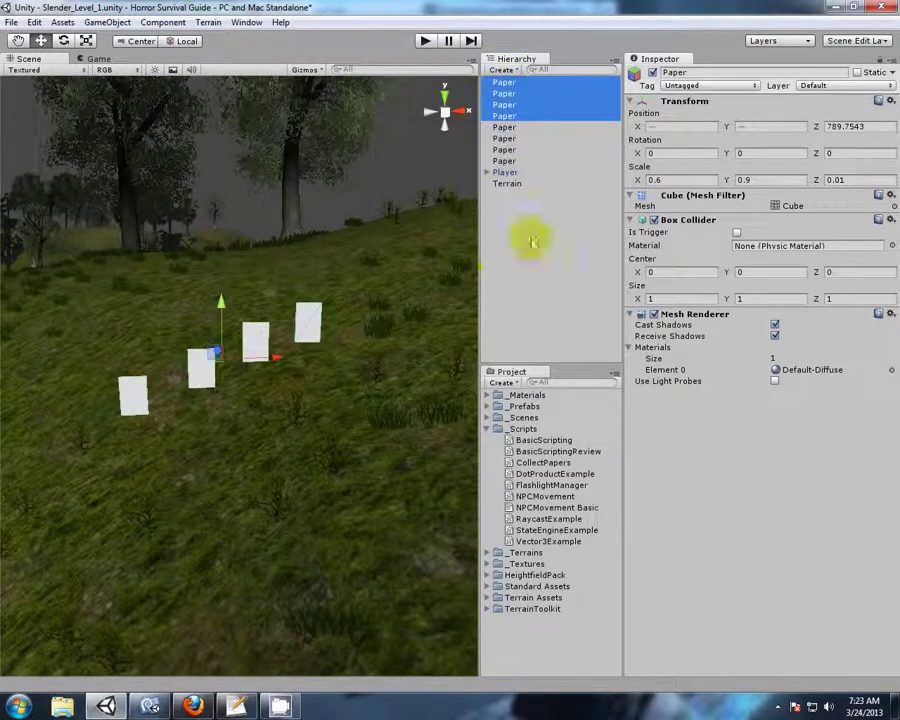
right_drag(90, 370, 211, 475)
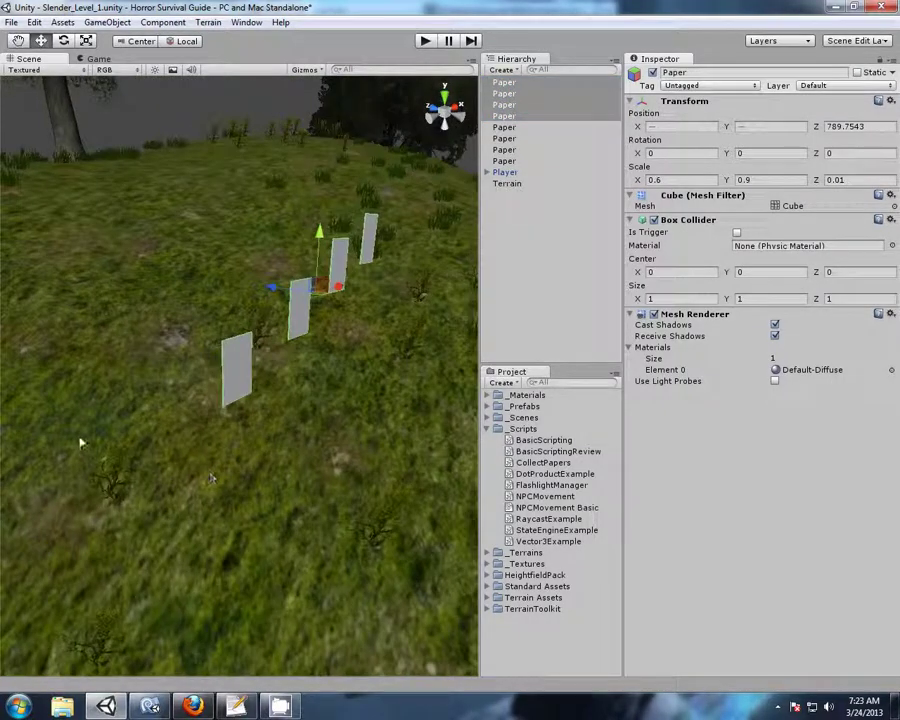
right_drag(78, 429, 218, 384)
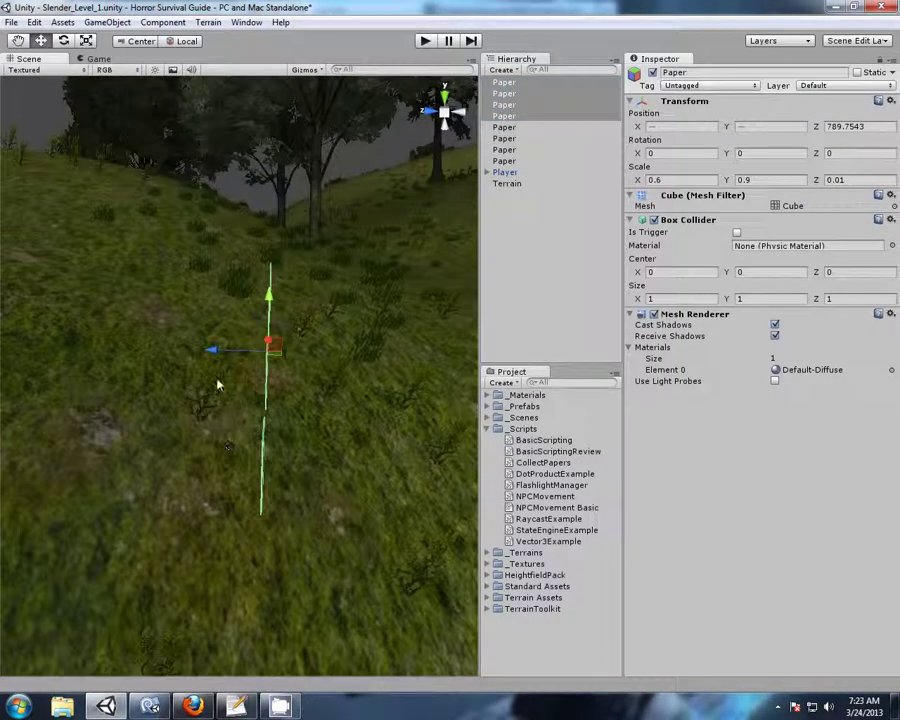
drag(213, 357, 395, 356)
middle_drag(382, 451, 306, 453)
right_drag(341, 463, 310, 503)
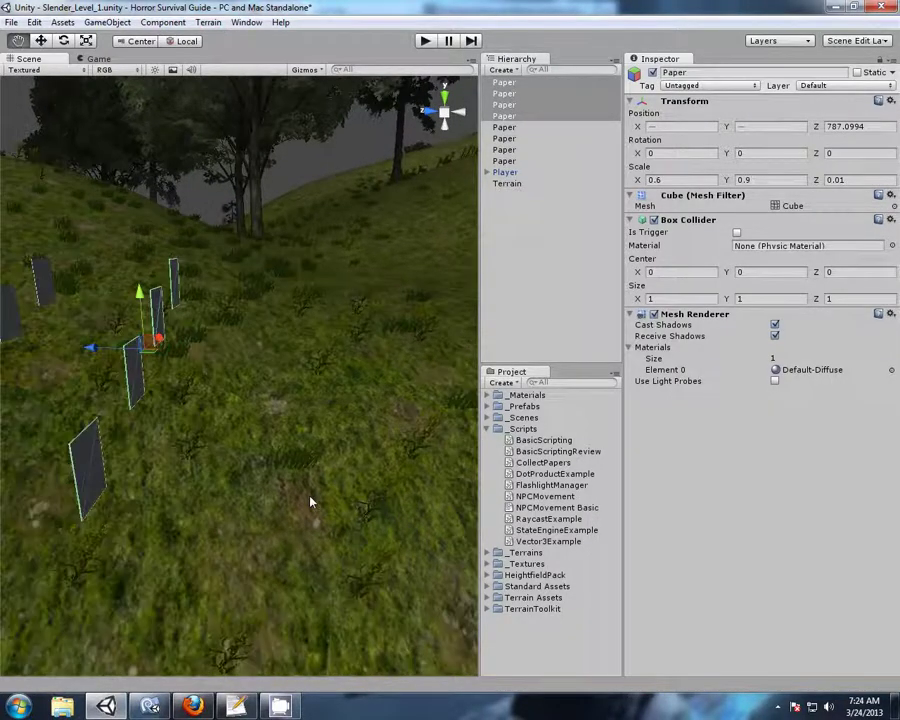
drag(95, 350, 145, 351)
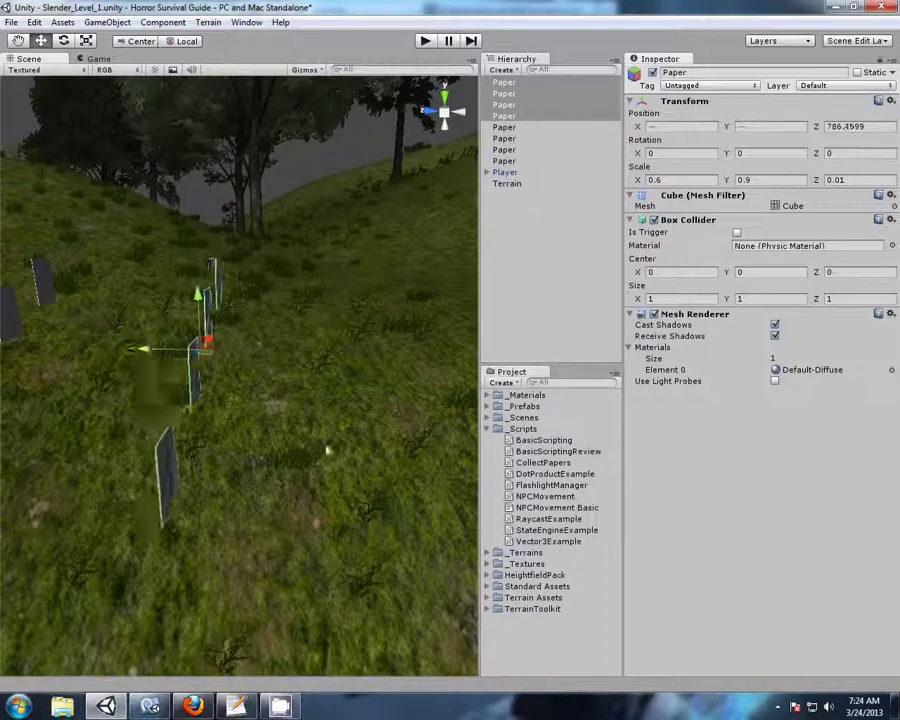
- Lower the moved row of papers toward the ground and fine-tune its lowest paper to a Y position of about 152.54
right_drag(353, 463, 176, 260)
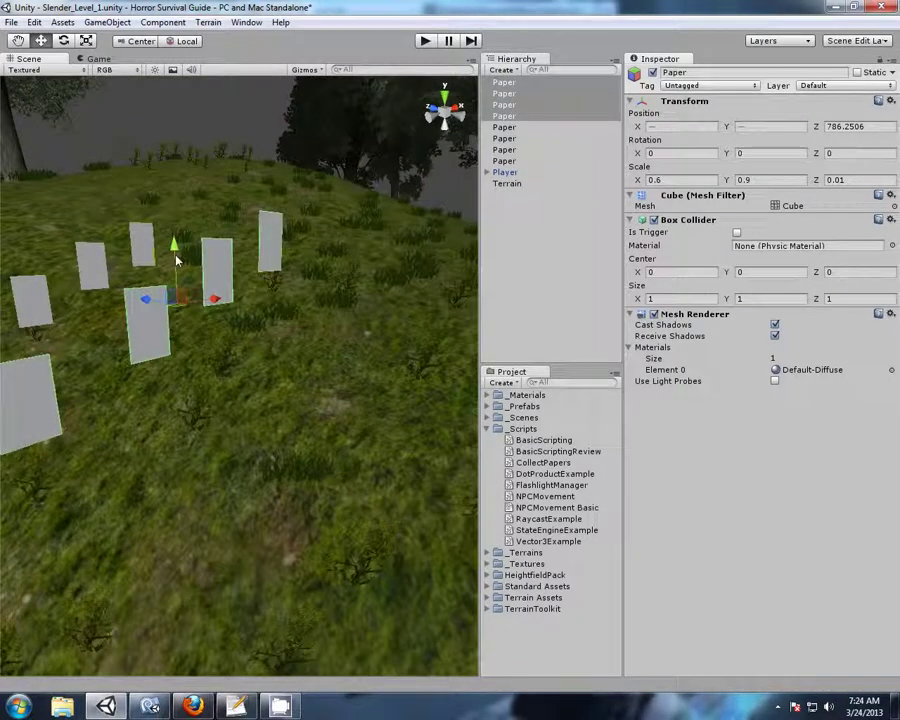
drag(172, 245, 166, 348)
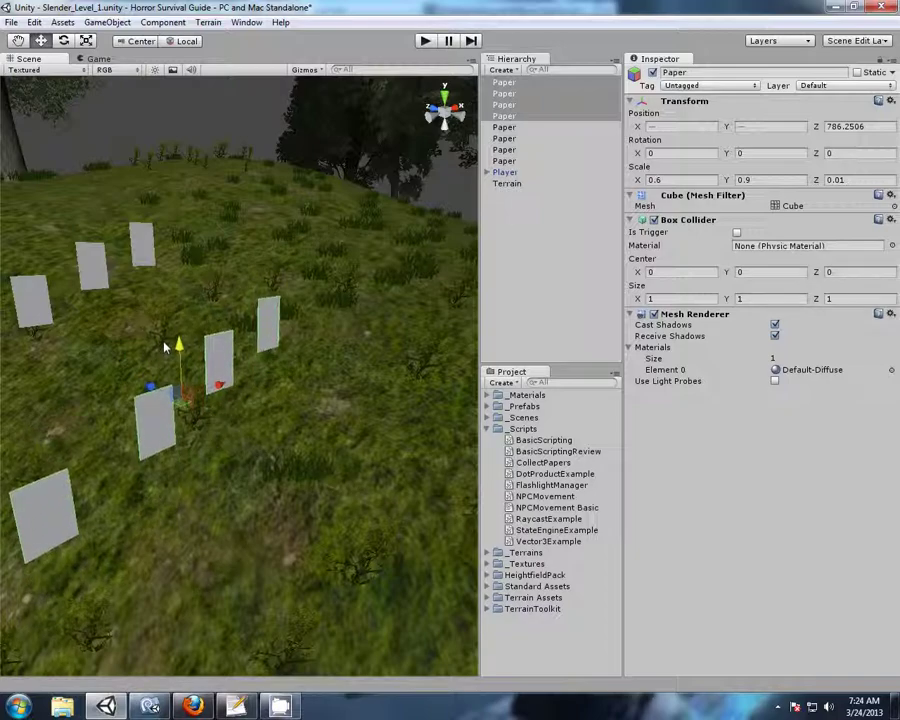
alt+drag(356, 526, 278, 537)
middle_drag(278, 537, 245, 468)
click(133, 273)
mouse_move(126, 213)
mouse_down()
mouse_move(127, 297)
mouse_move(127, 213)
mouse_up()
scroll(222, 380, down, 5)
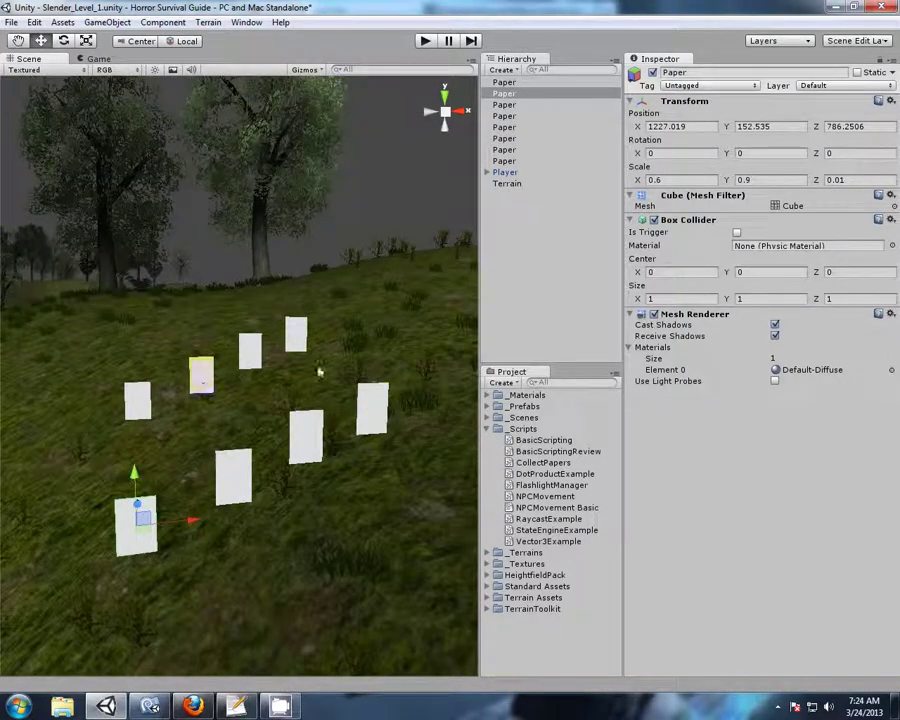
click(507, 83)
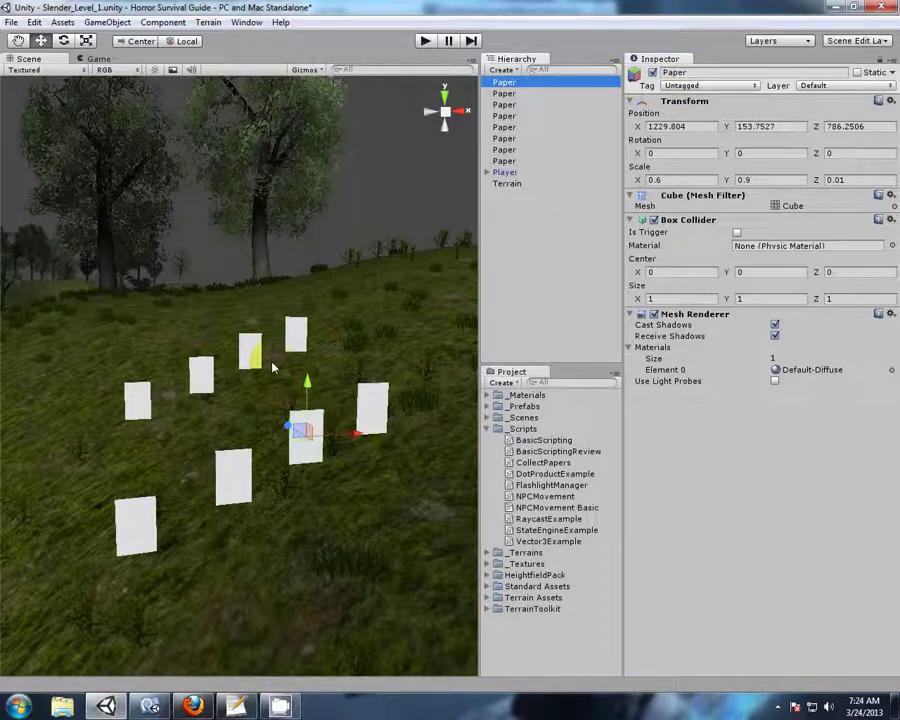
click(532, 240)
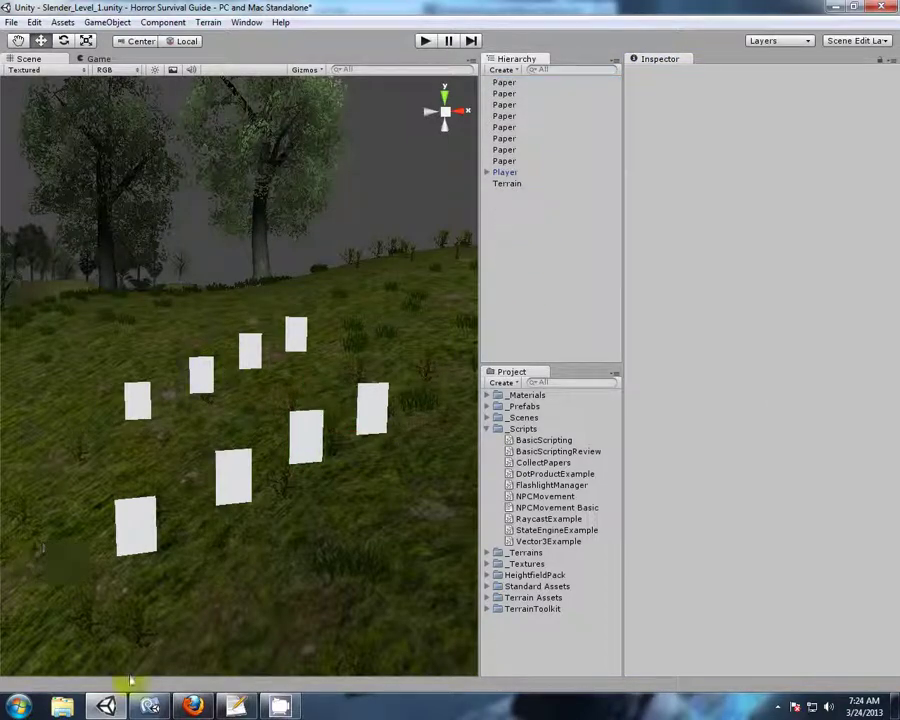
- Switch to Firefox, return to the Slender Guide forum thread and read through its video links down to the old guide section
mouse_move(200, 708)
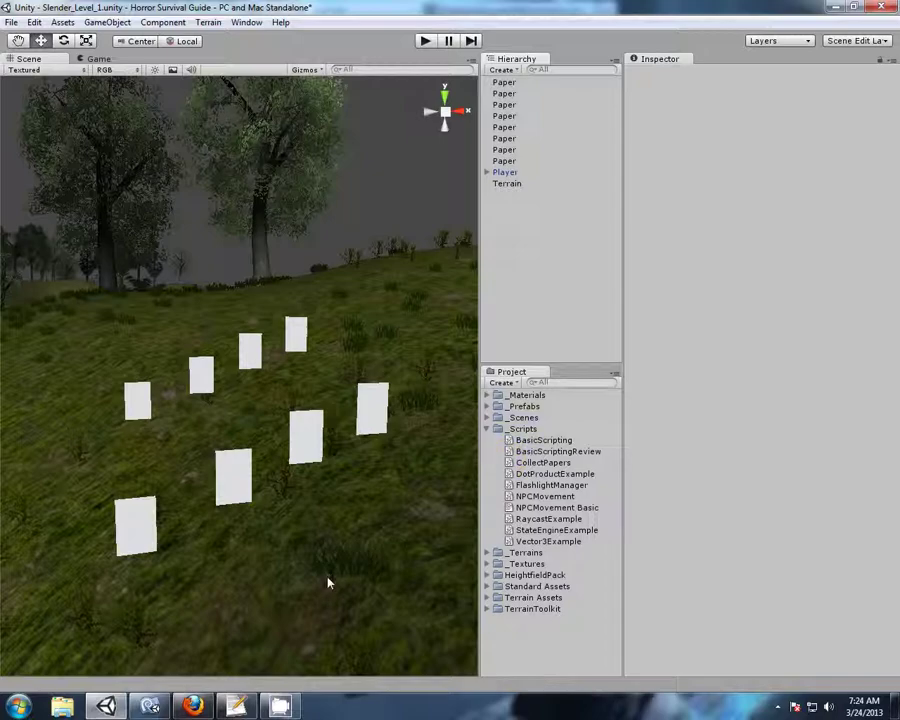
click(205, 710)
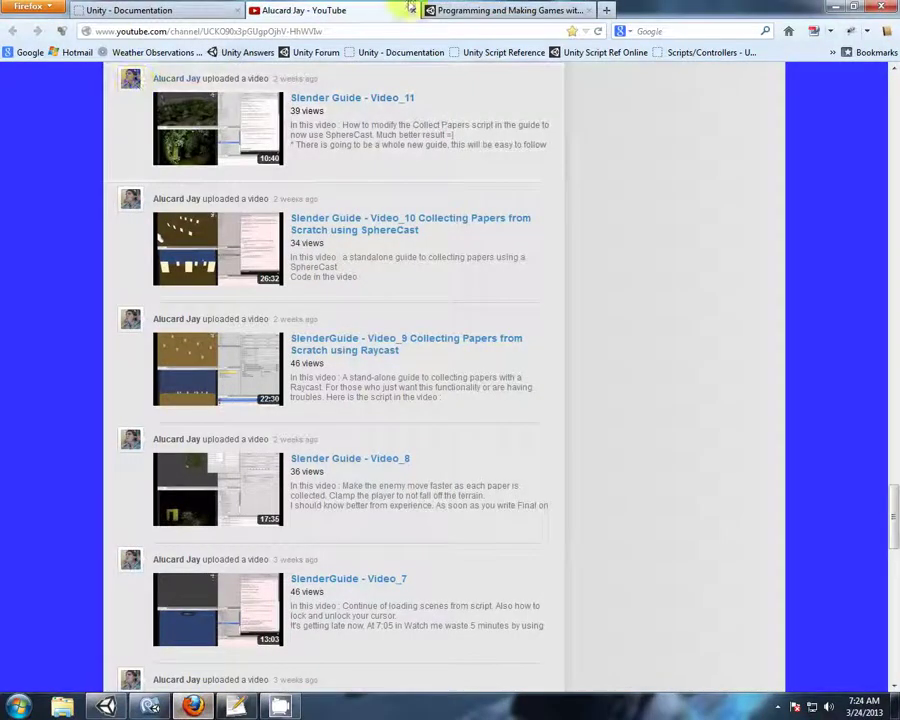
click(500, 10)
click(12, 32)
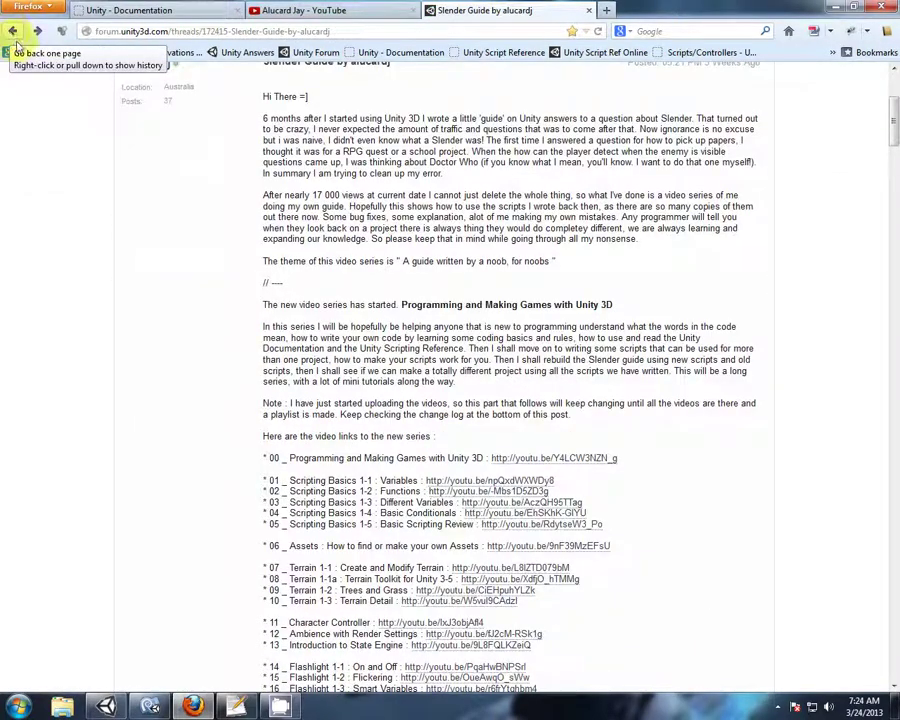
scroll(350, 362, down, 4)
scroll(300, 350, down, 7)
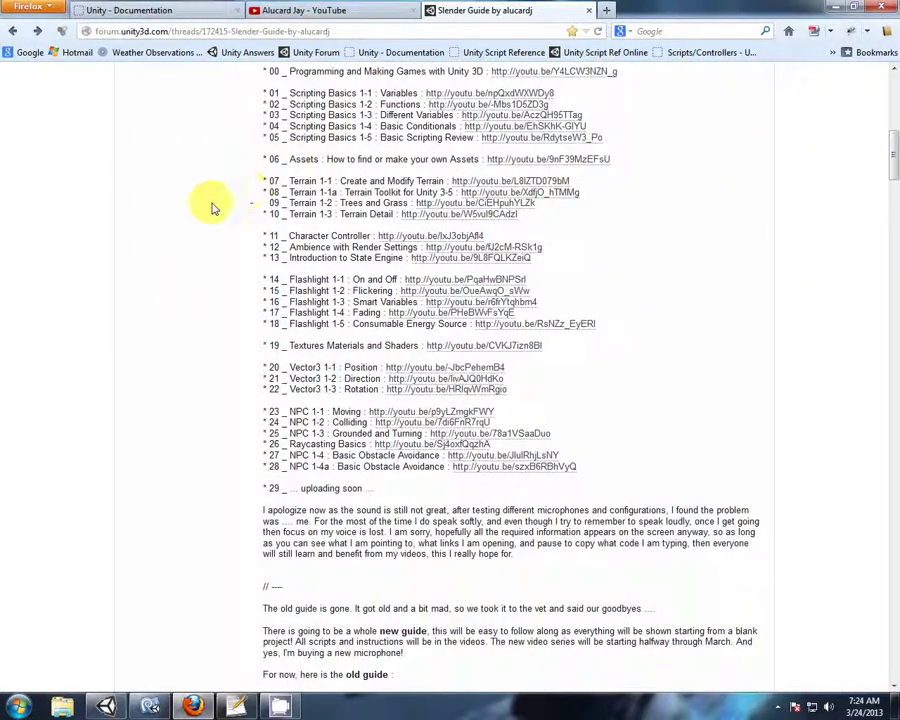
scroll(86, 270, down, 6)
scroll(86, 266, down, 1)
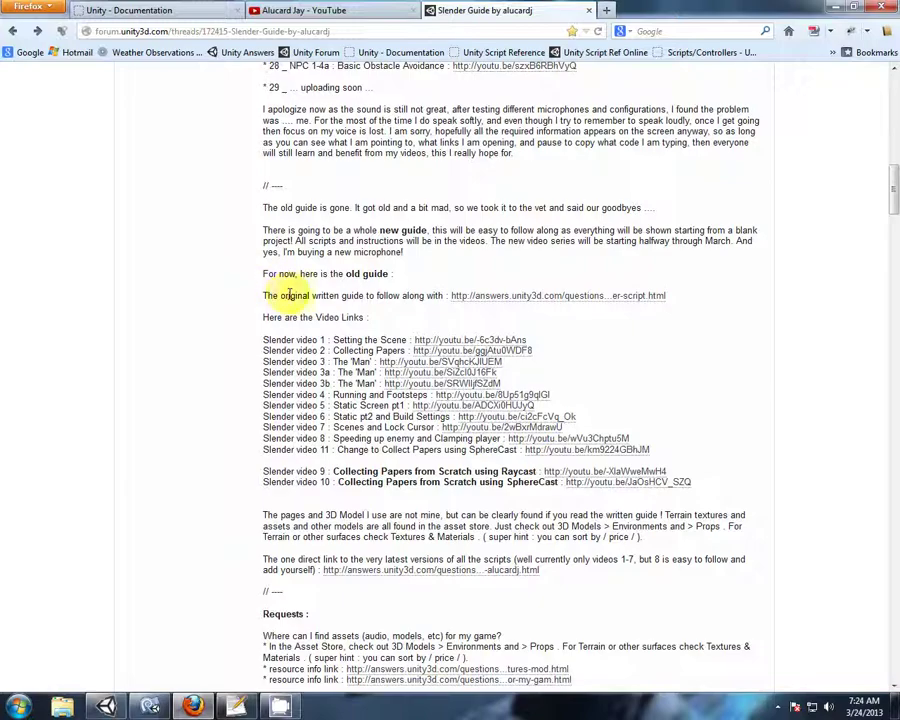
drag(290, 295, 378, 297)
click(406, 297)
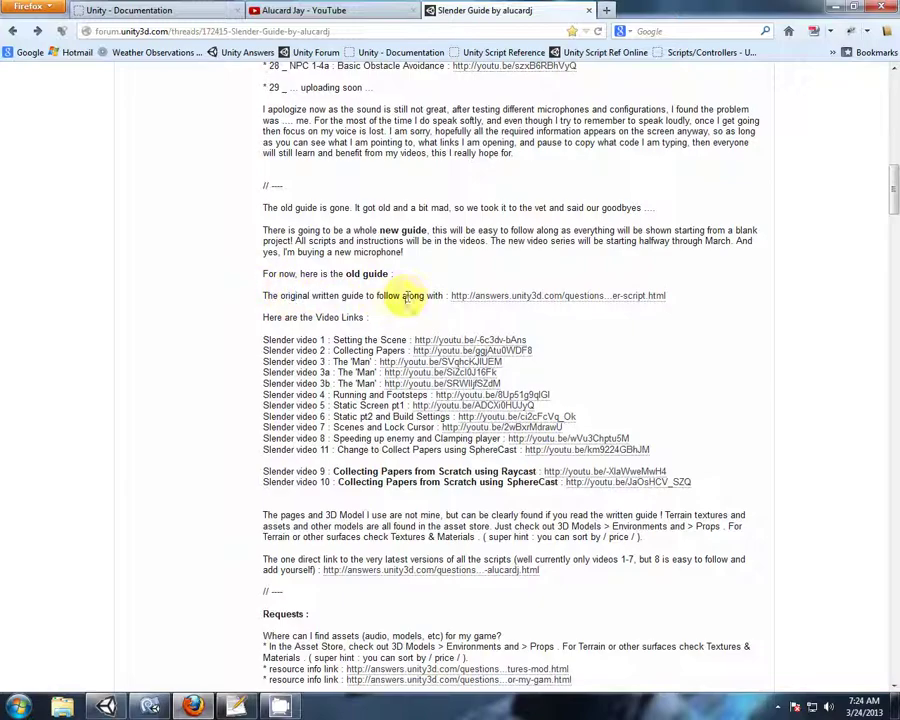
- Open the original written guide on Unity Answers, examine its view count and closing notice, and return to the forum thread
click(528, 297)
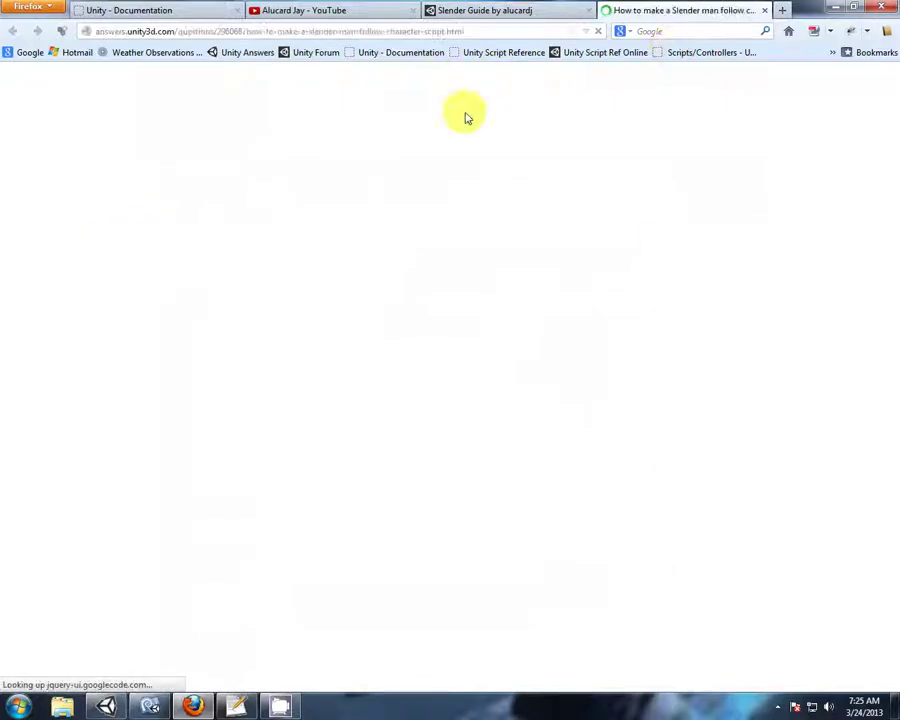
scroll(8, 270, down, 3)
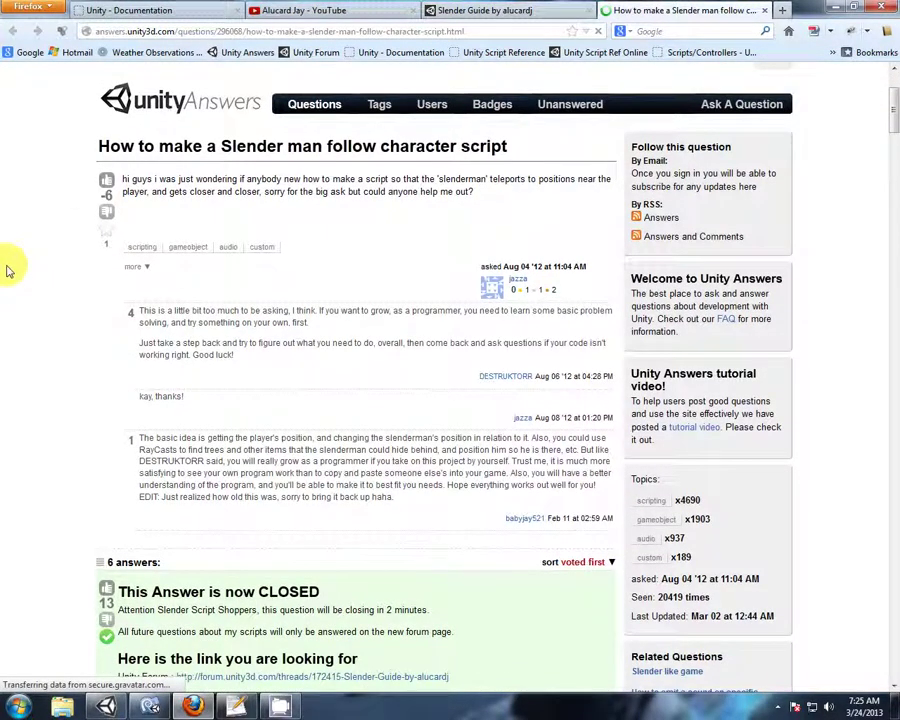
scroll(8, 270, down, 3)
scroll(6, 258, down, 3)
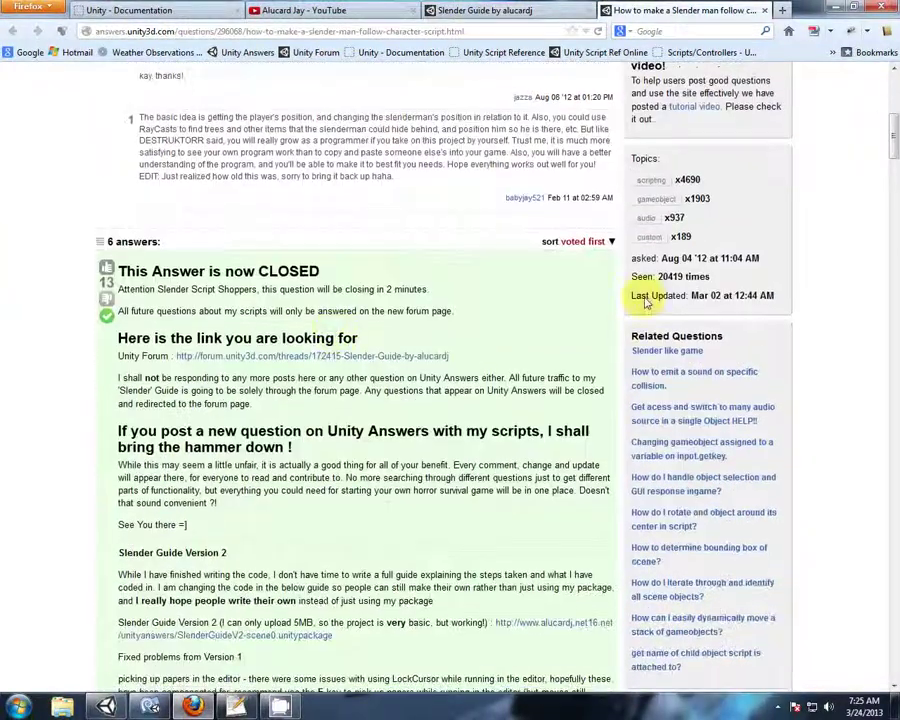
drag(657, 276, 712, 275)
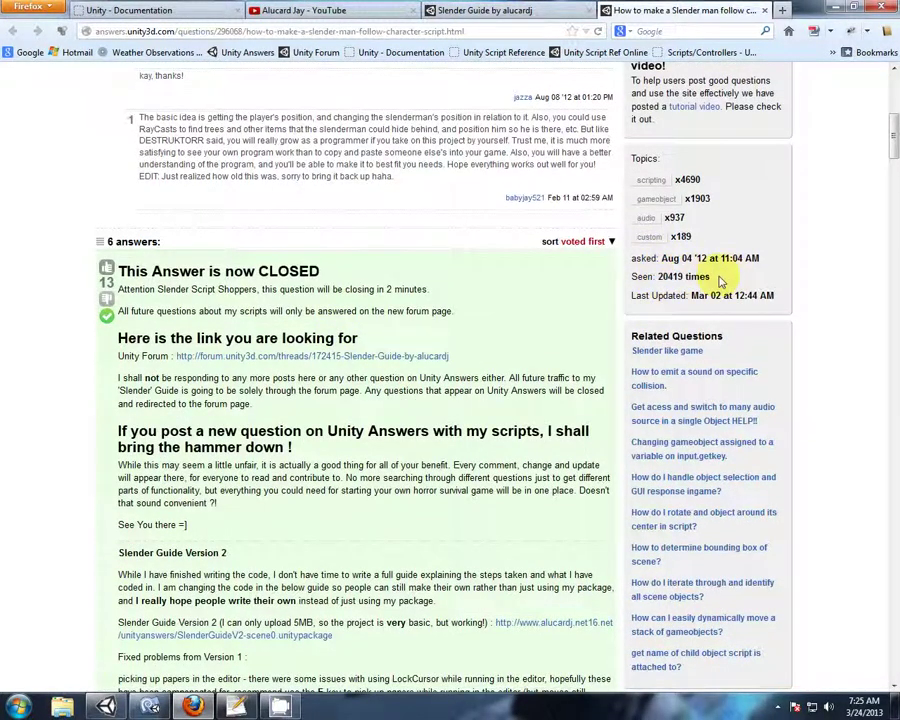
scroll(8, 330, down, 3)
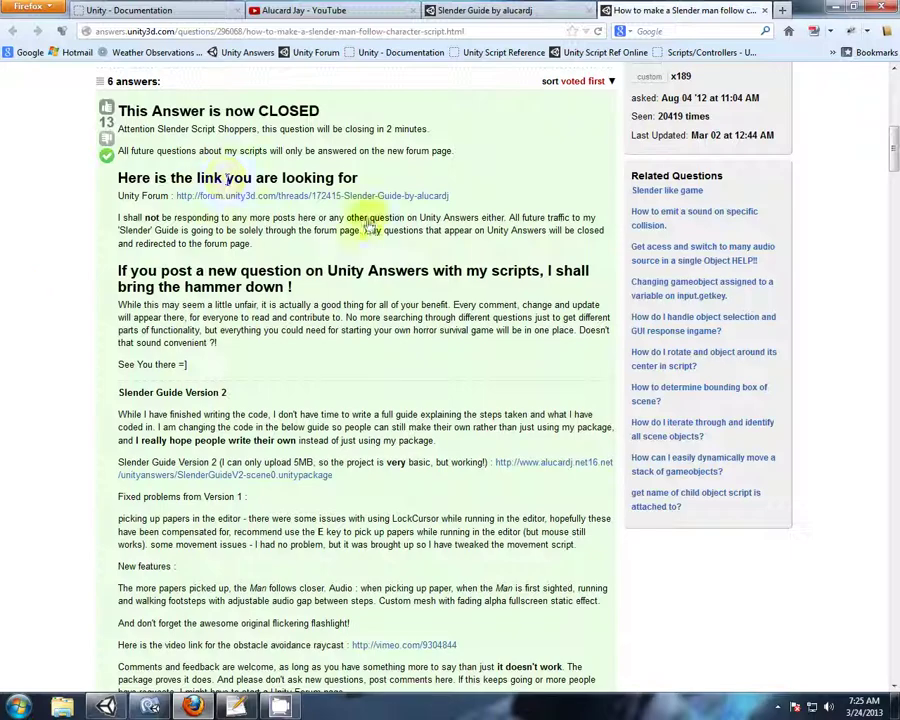
drag(118, 270, 370, 292)
click(393, 297)
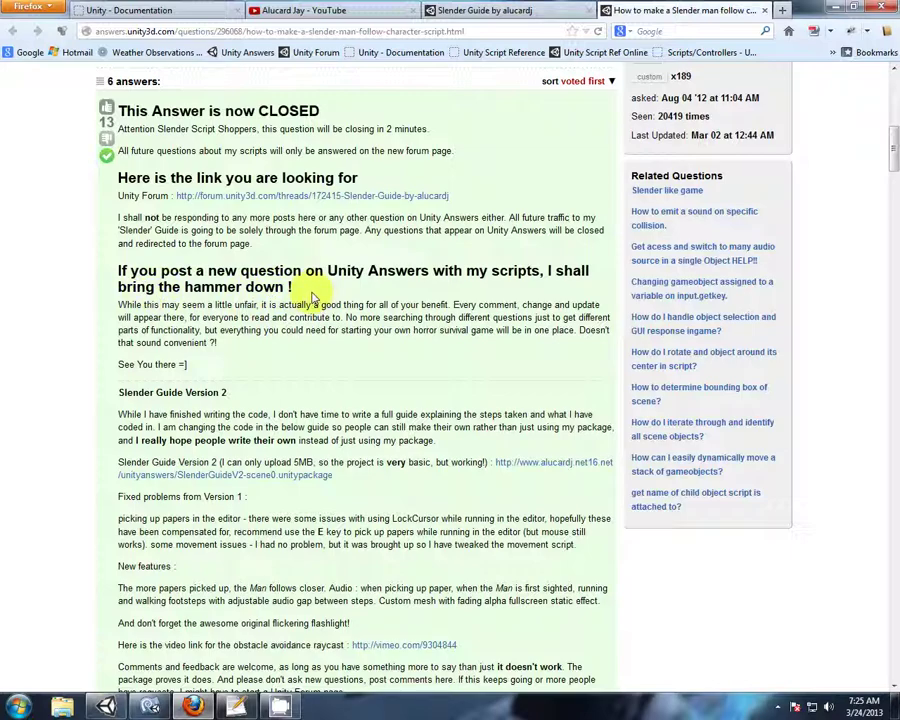
click(440, 10)
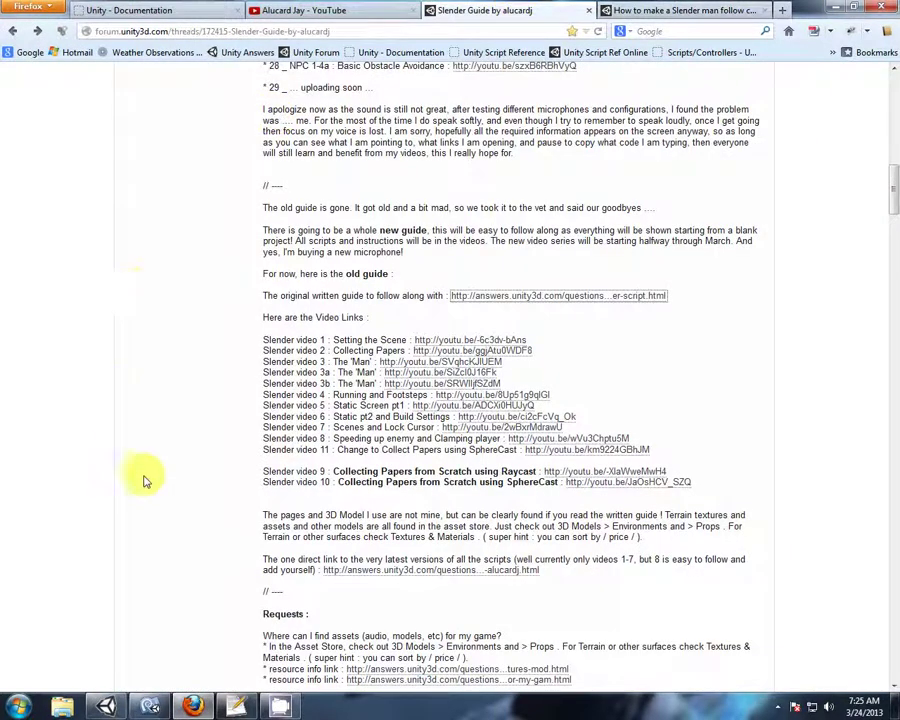
- Return to the written guide on Unity Answers and read from the closing notice down to the section on picking up papers
click(660, 10)
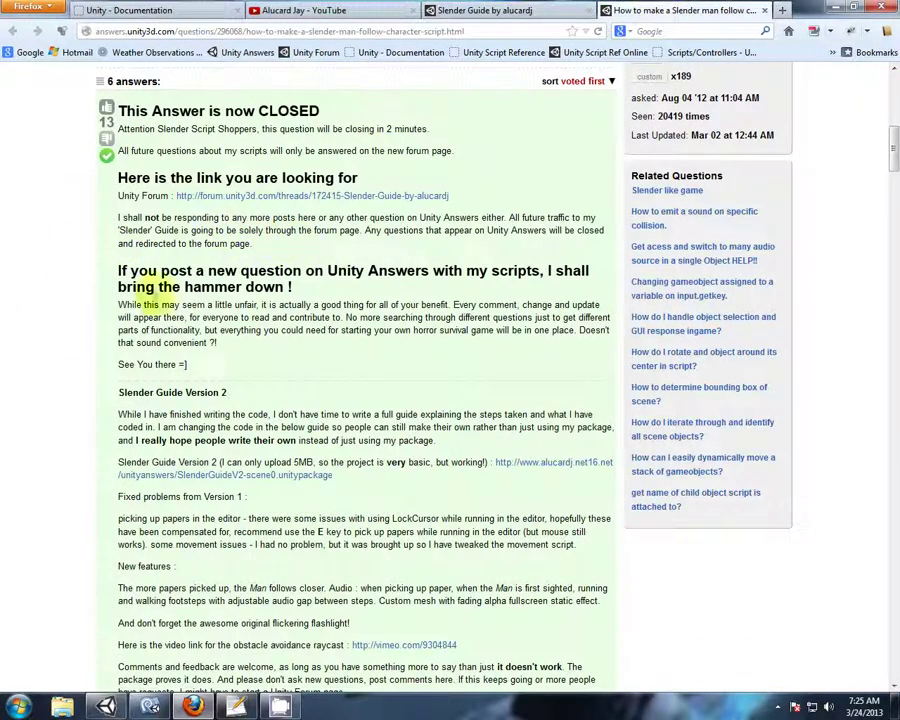
scroll(6, 298, down, 3)
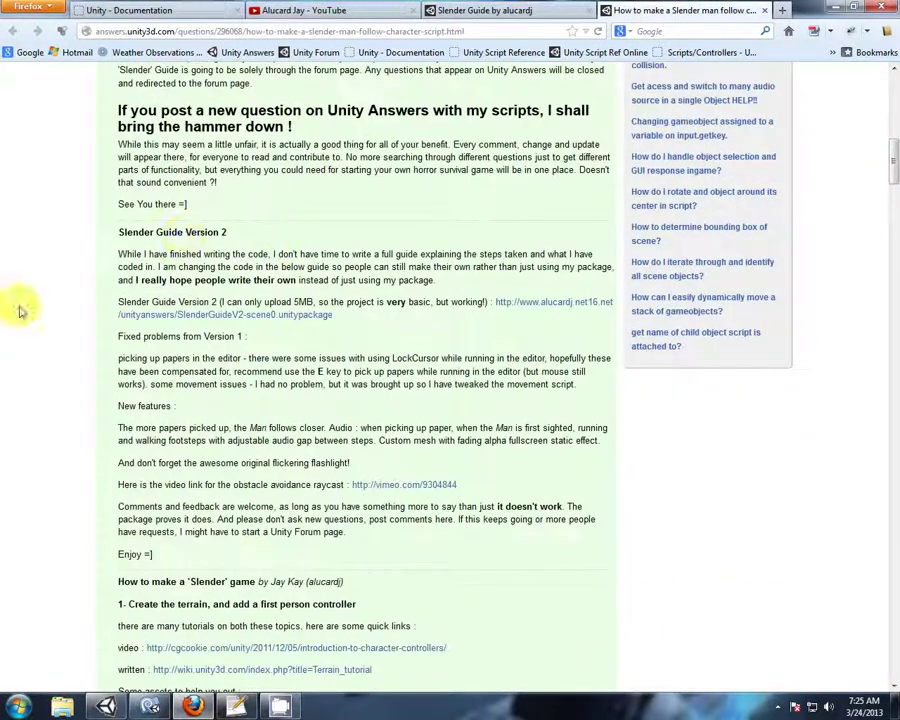
scroll(20, 310, down, 3)
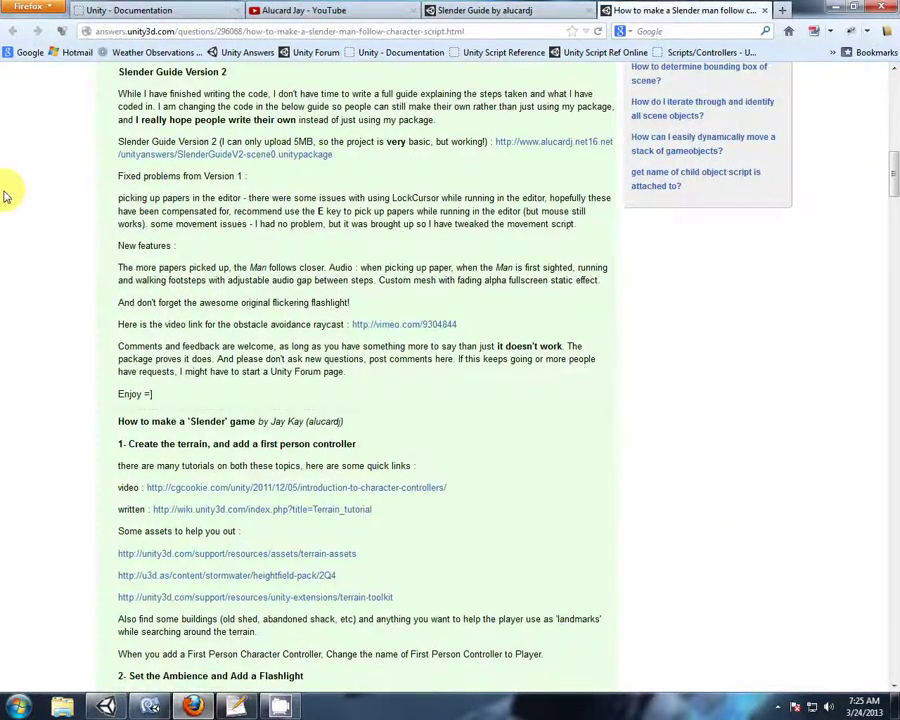
scroll(5, 195, down, 6)
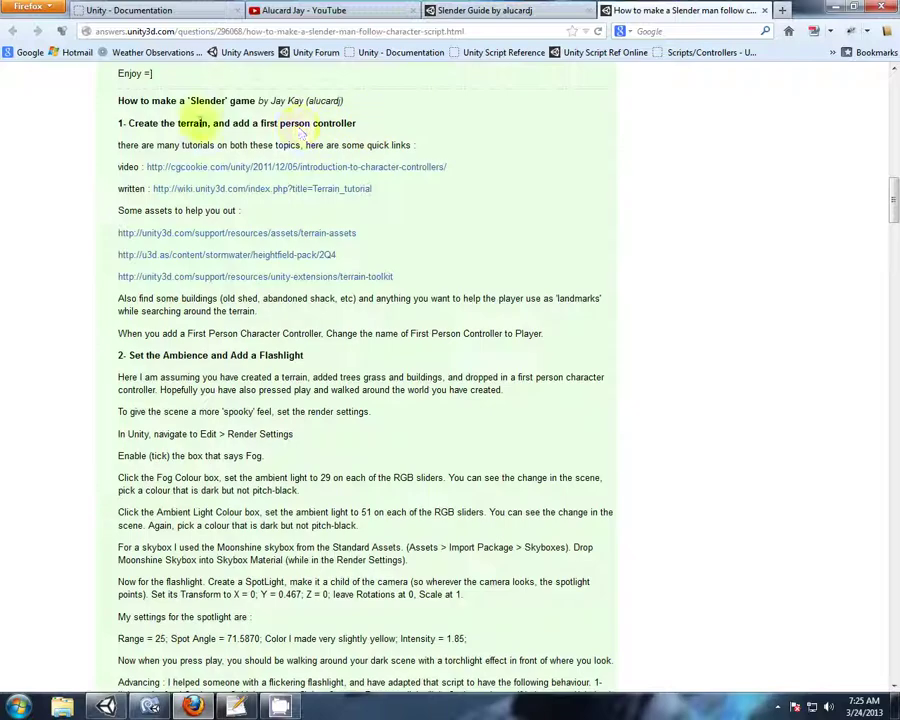
scroll(6, 264, up, 3)
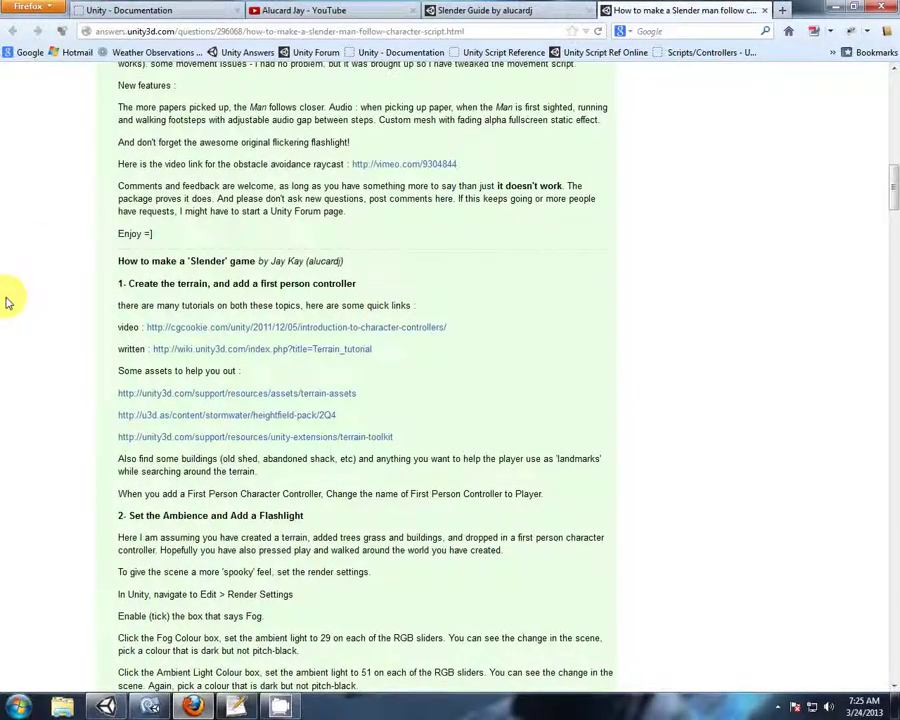
scroll(4, 296, up, 2)
scroll(5, 300, down, 3)
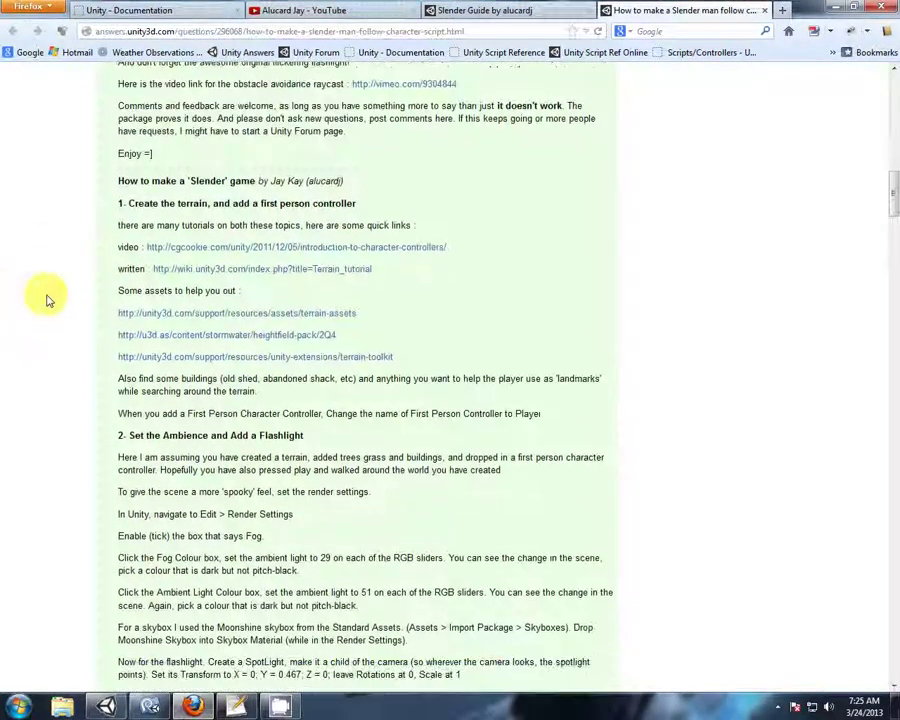
scroll(6, 322, down, 3)
scroll(8, 330, down, 3)
scroll(14, 336, down, 6)
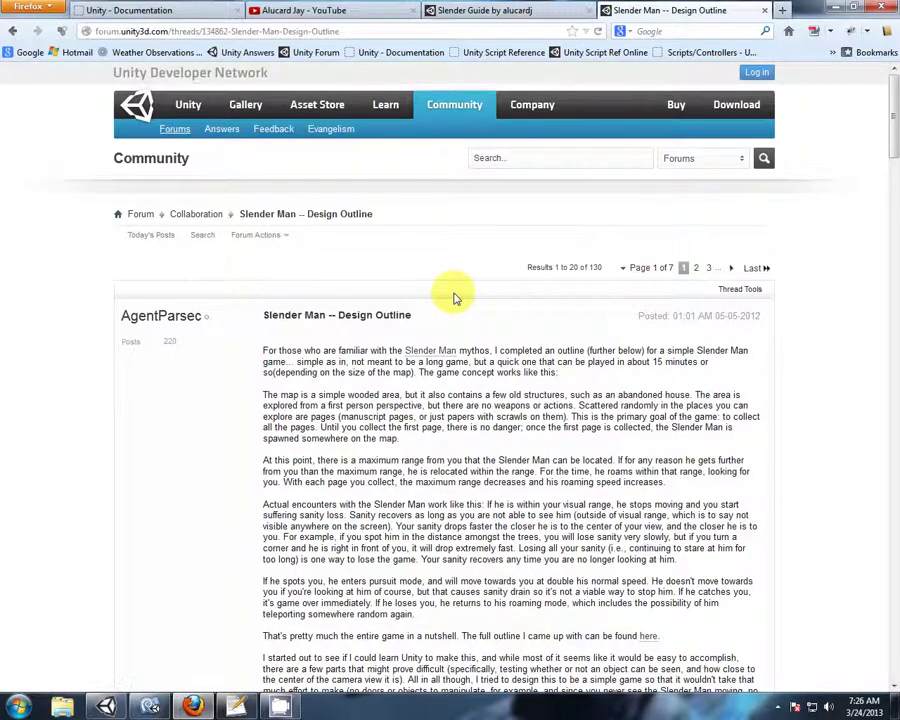
- Read the opening post of the Slender Man -- Design Outline thread and go back to the guide's note about the page 5 images
scroll(3, 320, down, 5)
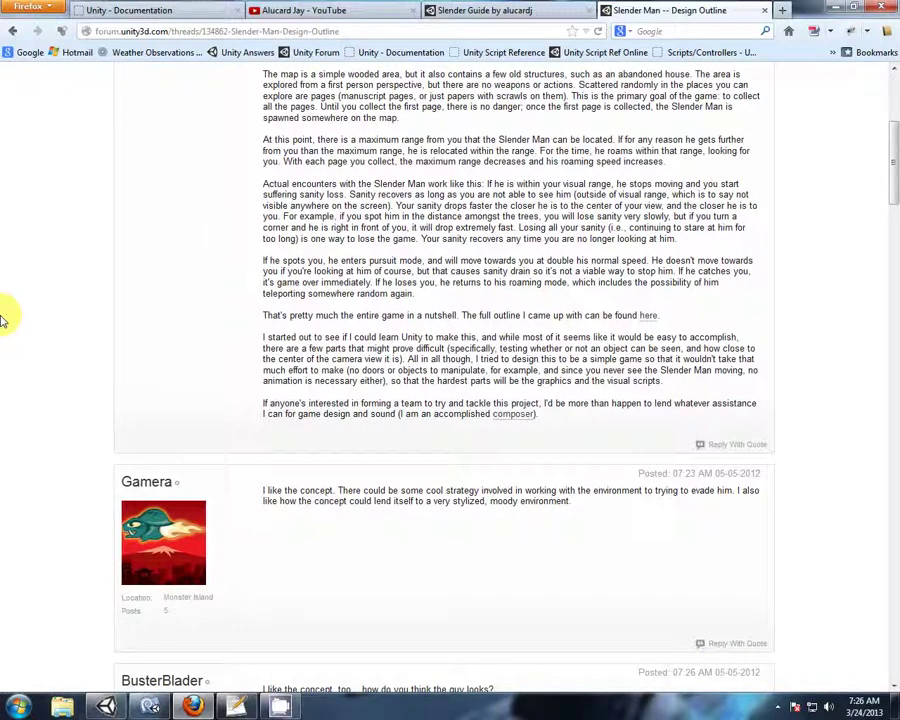
scroll(3, 320, up, 3)
click(472, 9)
click(622, 9)
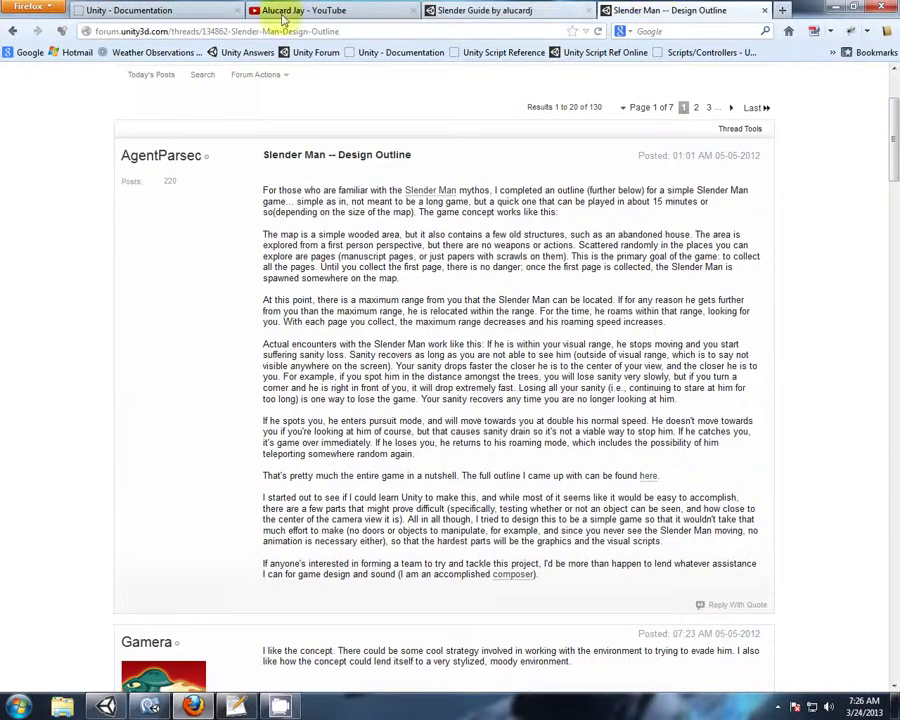
click(13, 33)
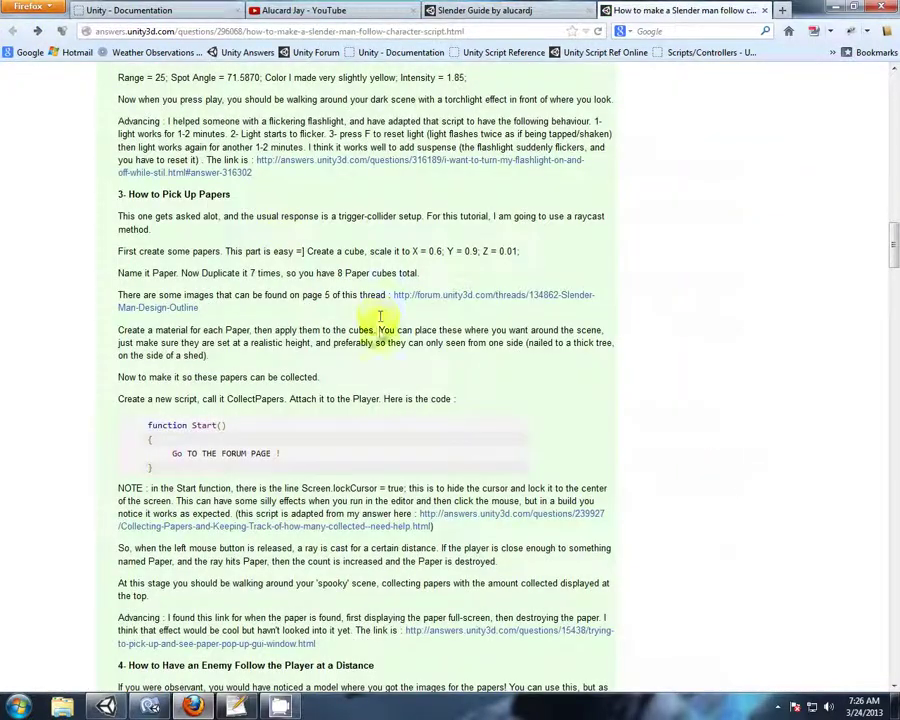
drag(182, 295, 336, 295)
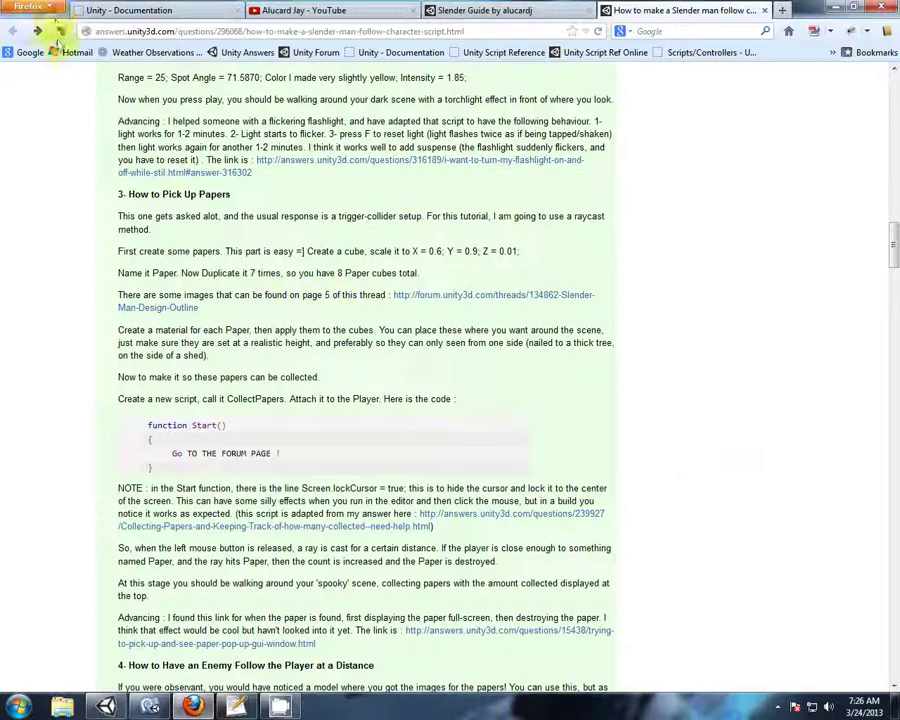
- Open page 5 of the Slender Man -- Design Outline thread and find the post linking the page textures
click(38, 31)
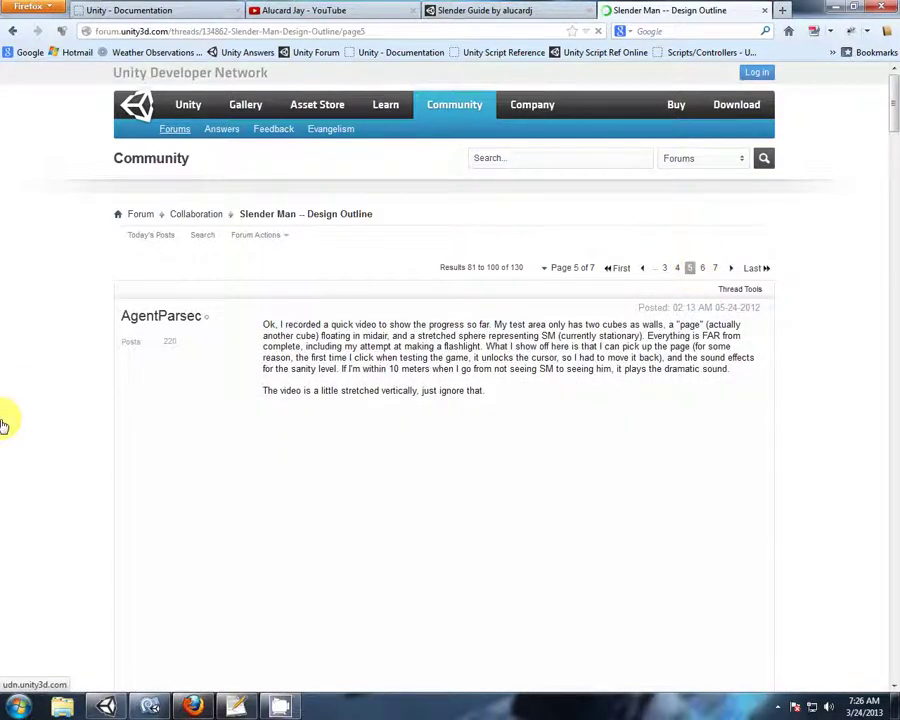
scroll(4, 255, down, 3)
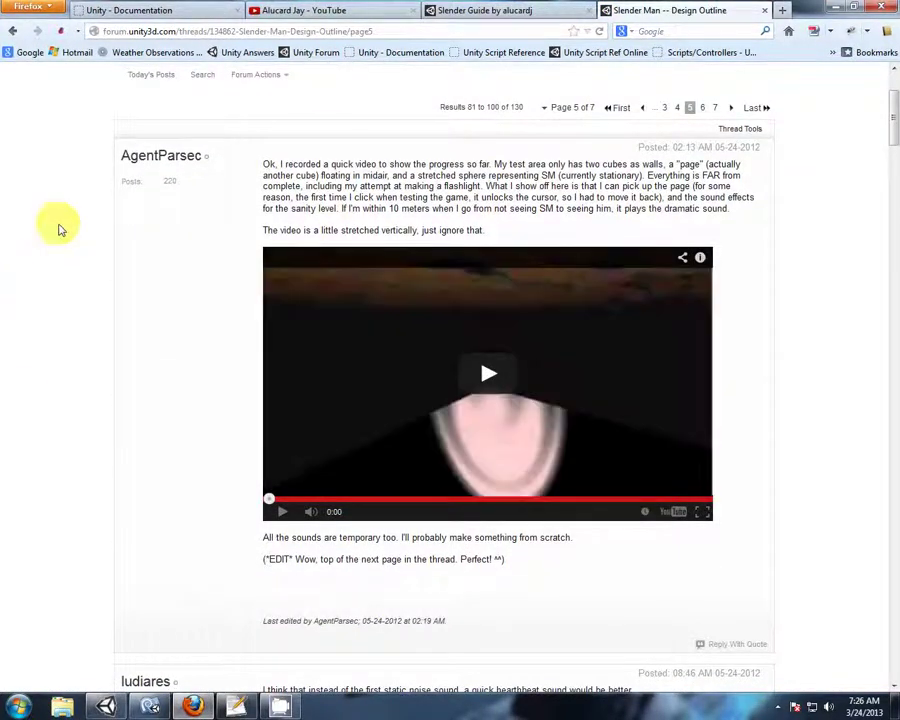
scroll(4, 186, down, 2)
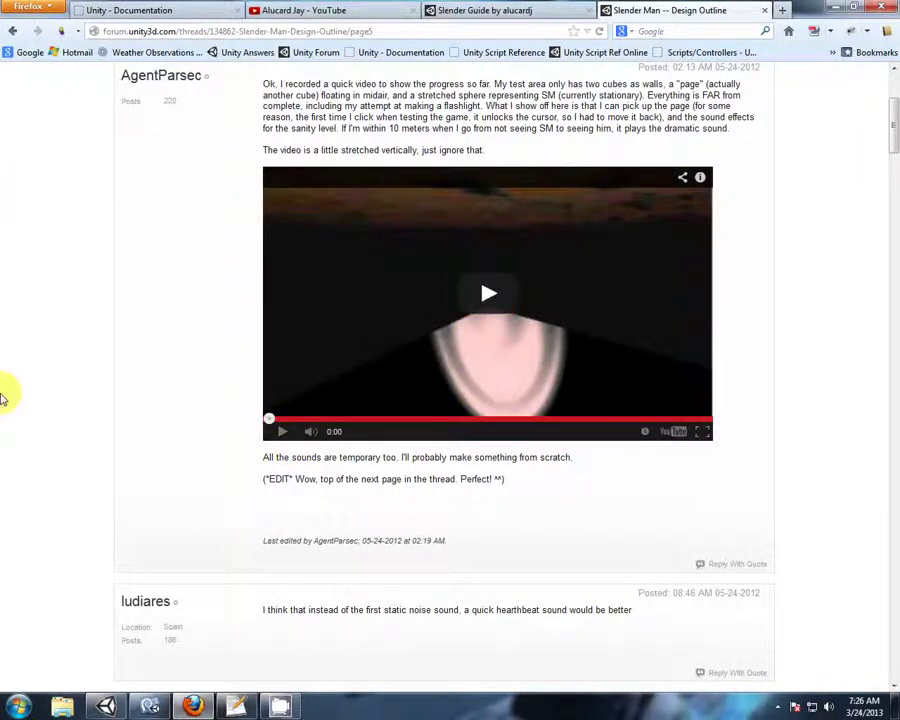
scroll(5, 392, down, 10)
scroll(4, 392, down, 18)
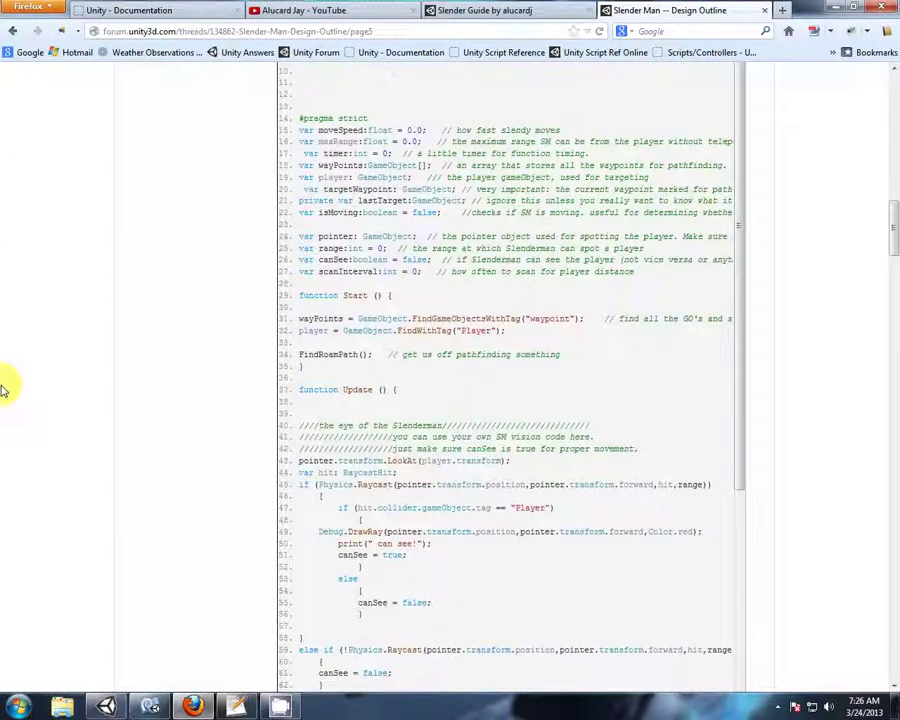
scroll(4, 378, down, 15)
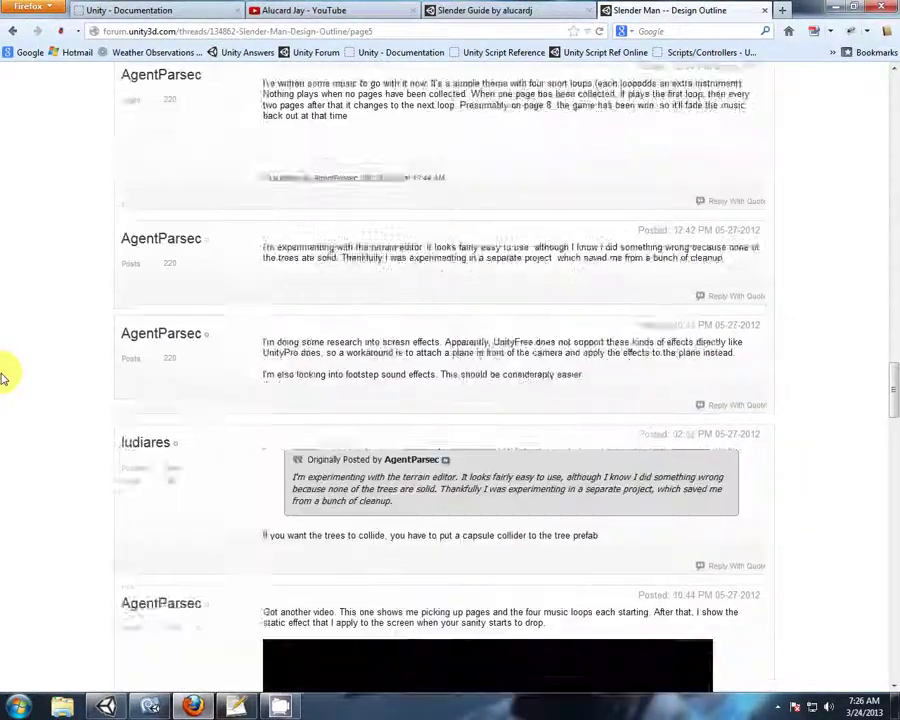
scroll(4, 378, up, 3)
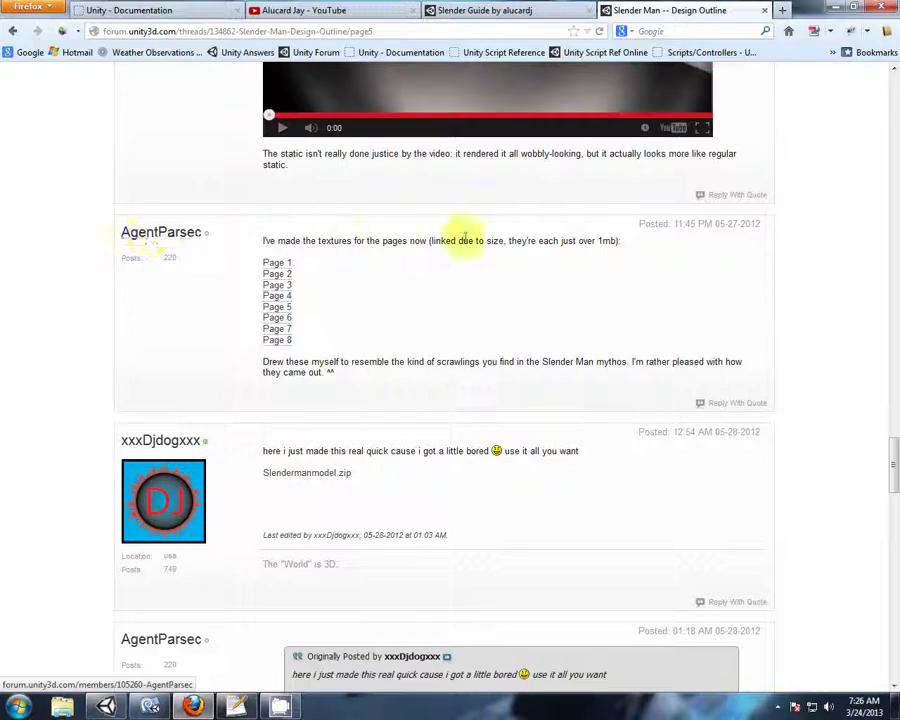
- View the Page 1 texture from the post's links, close the image and examine the model post that follows
drag(277, 242, 382, 242)
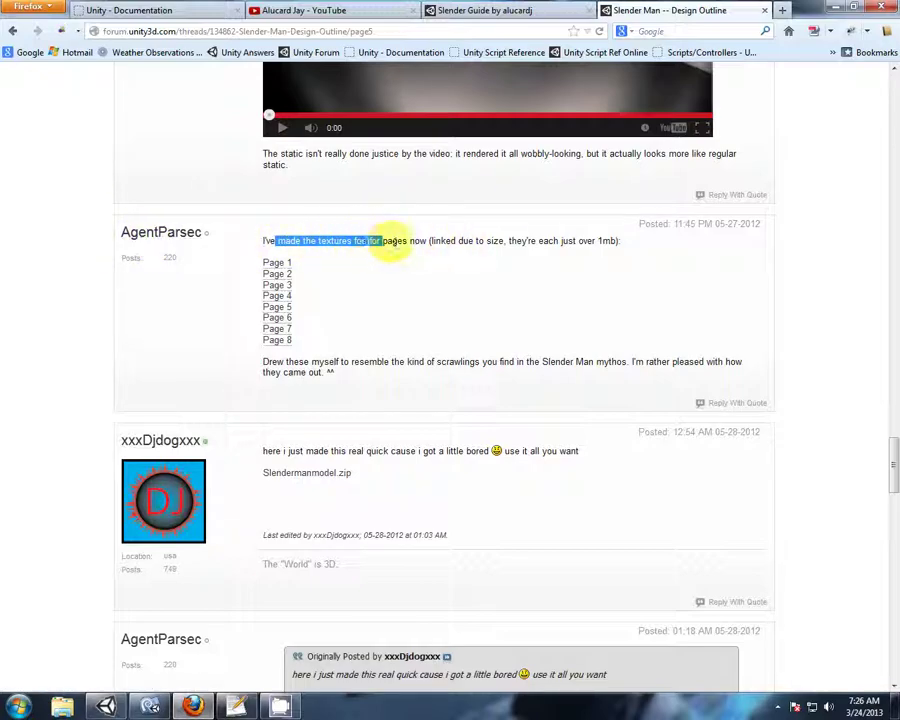
click(281, 267)
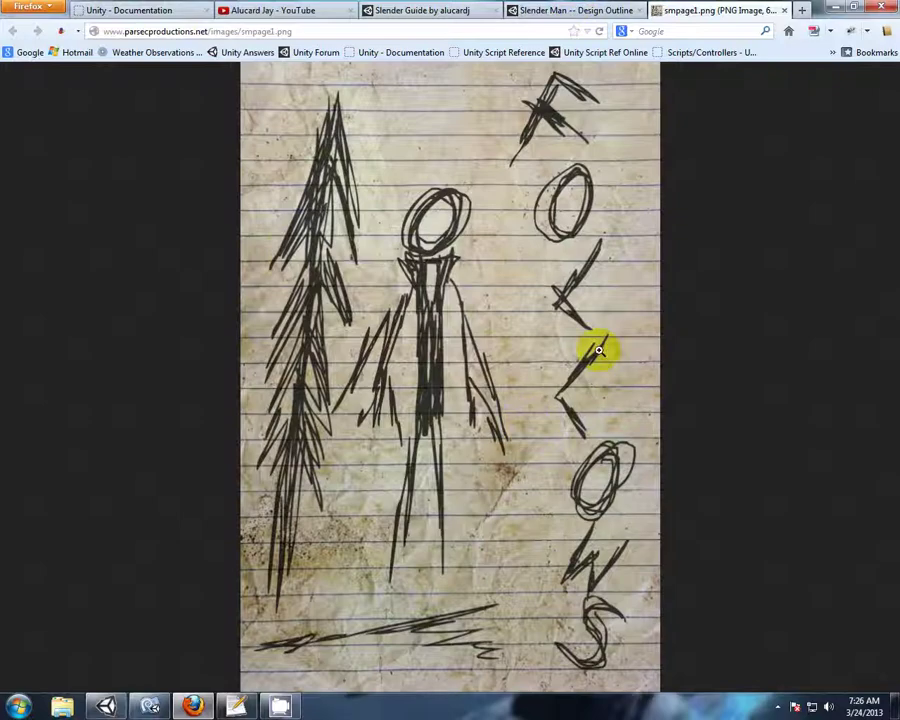
click(785, 10)
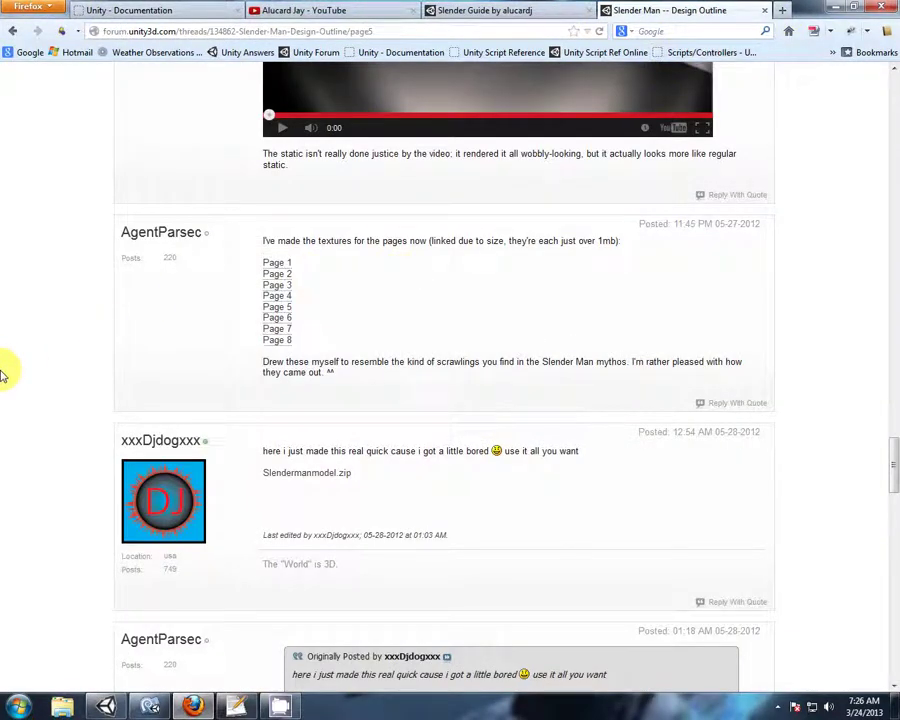
scroll(3, 372, down, 3)
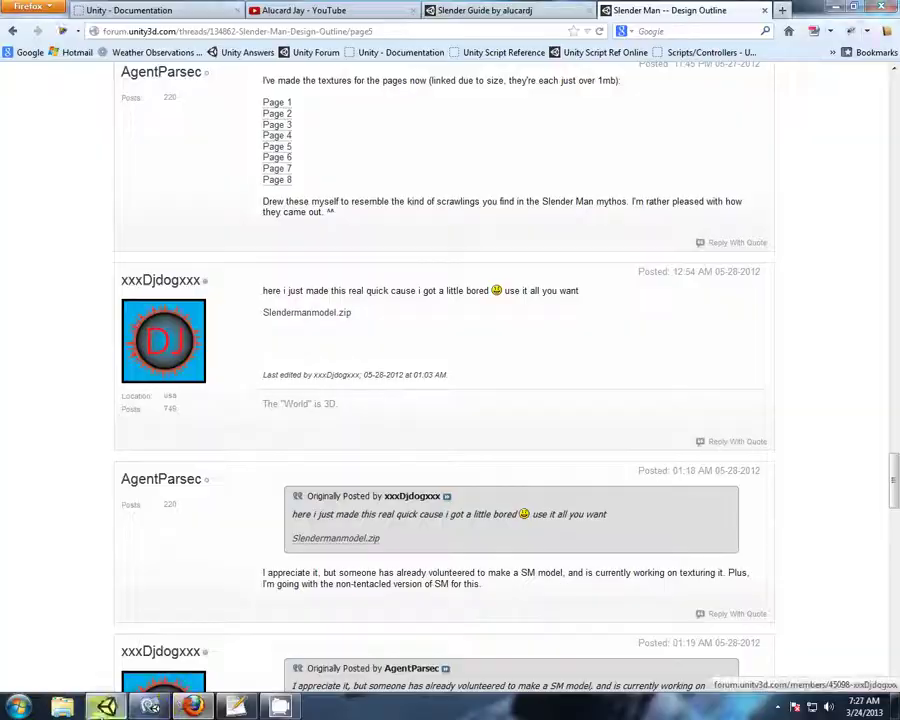
- Switch to Unity and open the custom package SlenderAssets_TexturesSounds for import
click(104, 708)
middle_drag(268, 578, 273, 561)
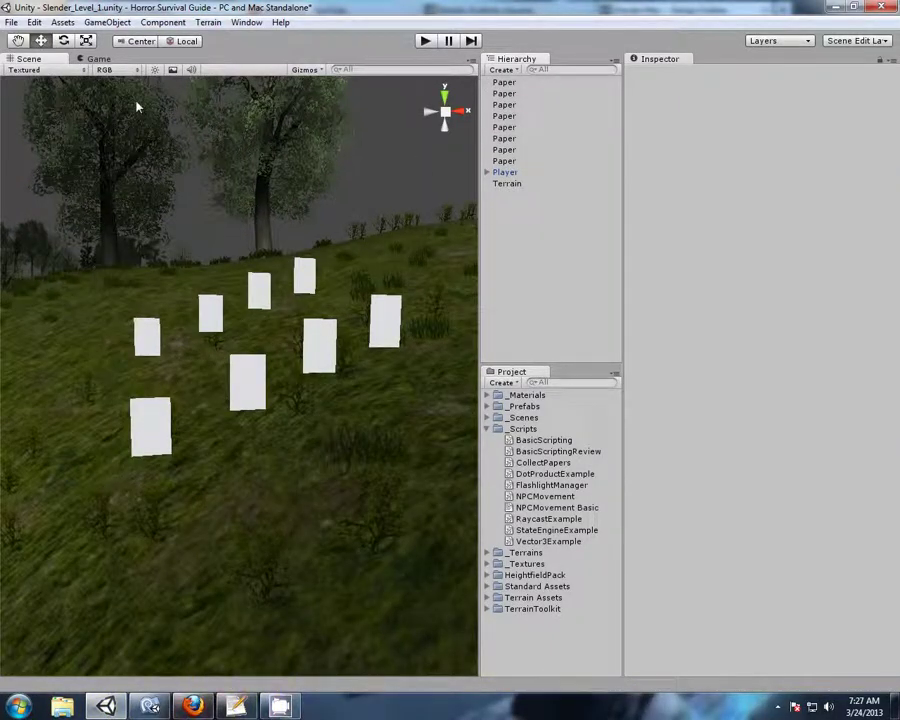
click(61, 22)
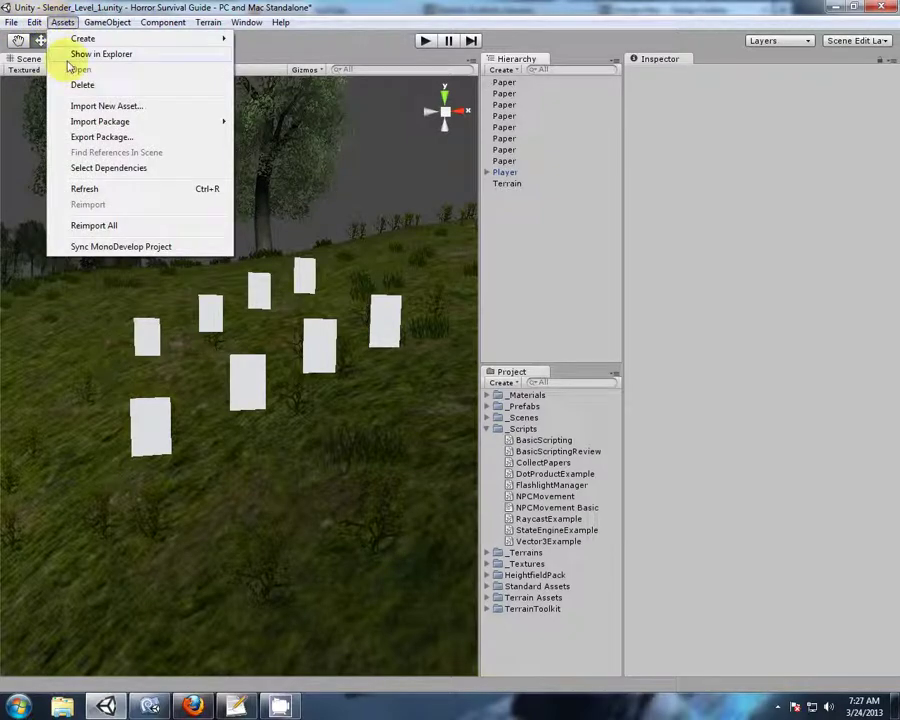
mouse_move(97, 124)
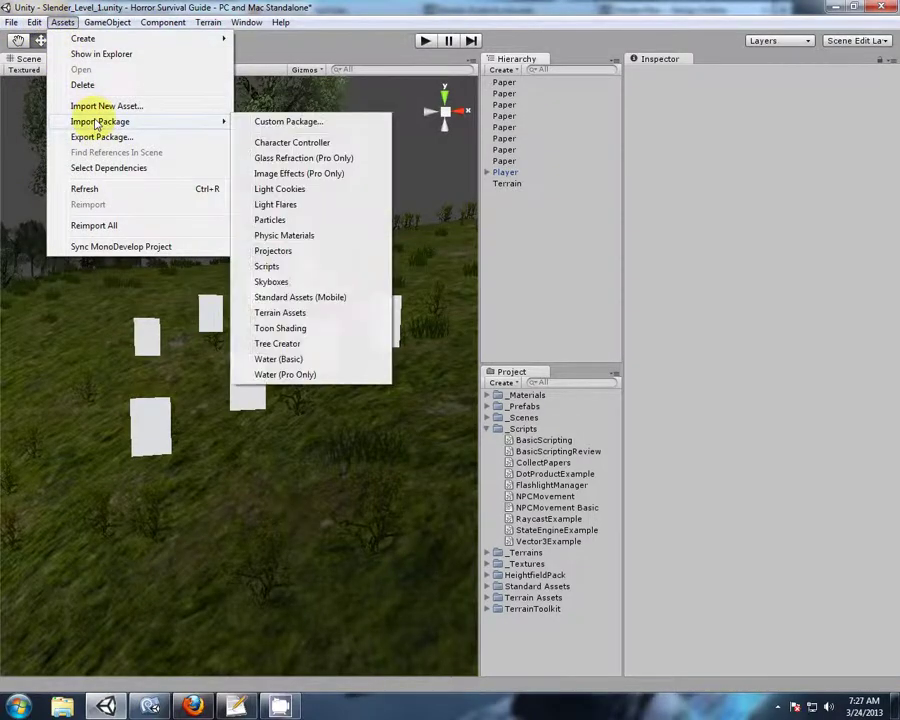
click(284, 122)
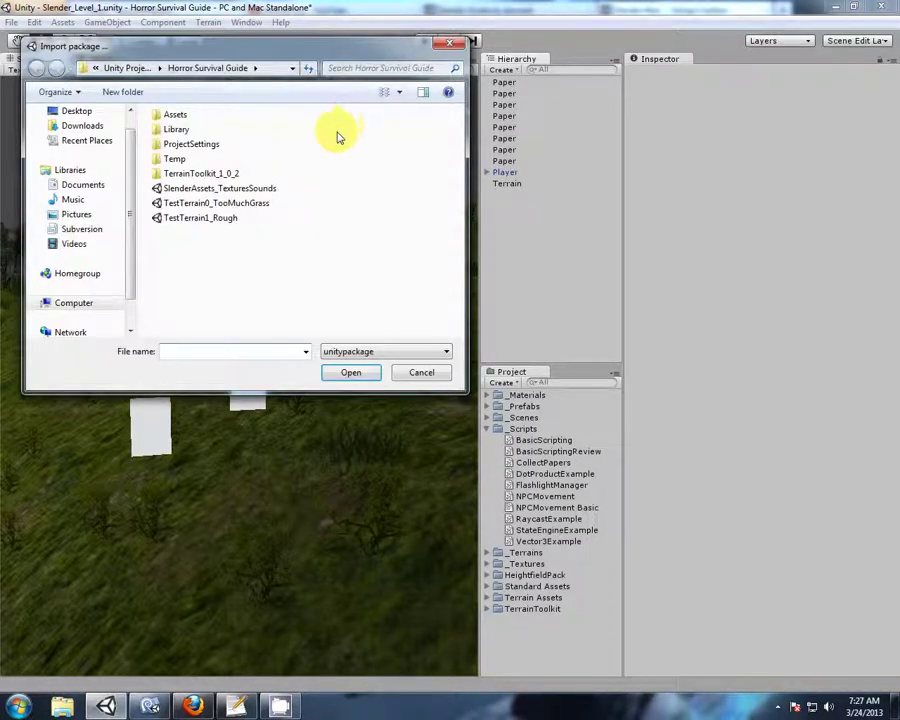
click(190, 218)
click(195, 203)
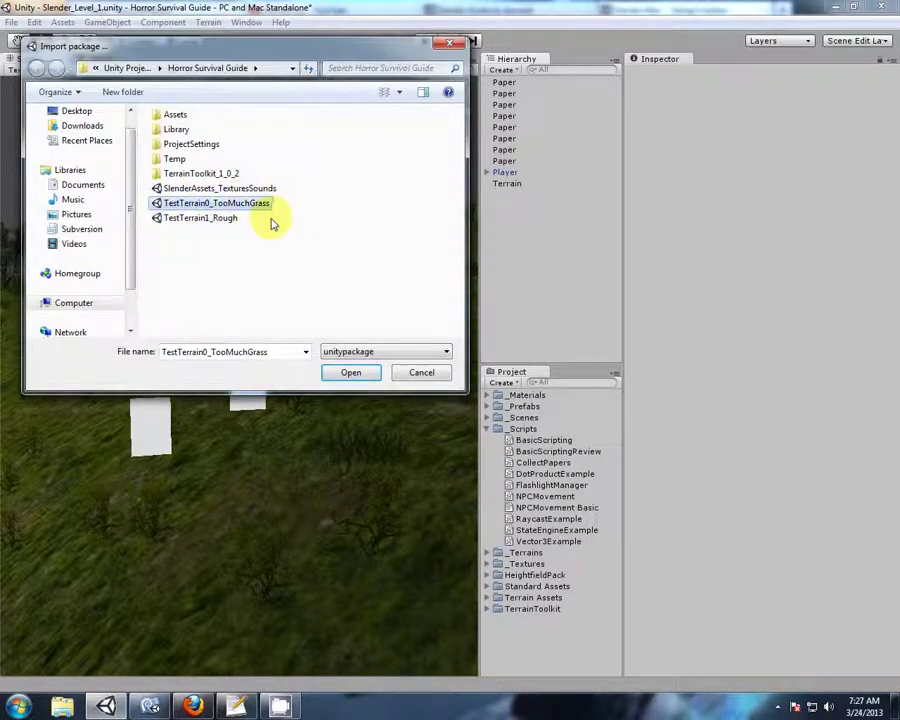
click(210, 217)
click(234, 205)
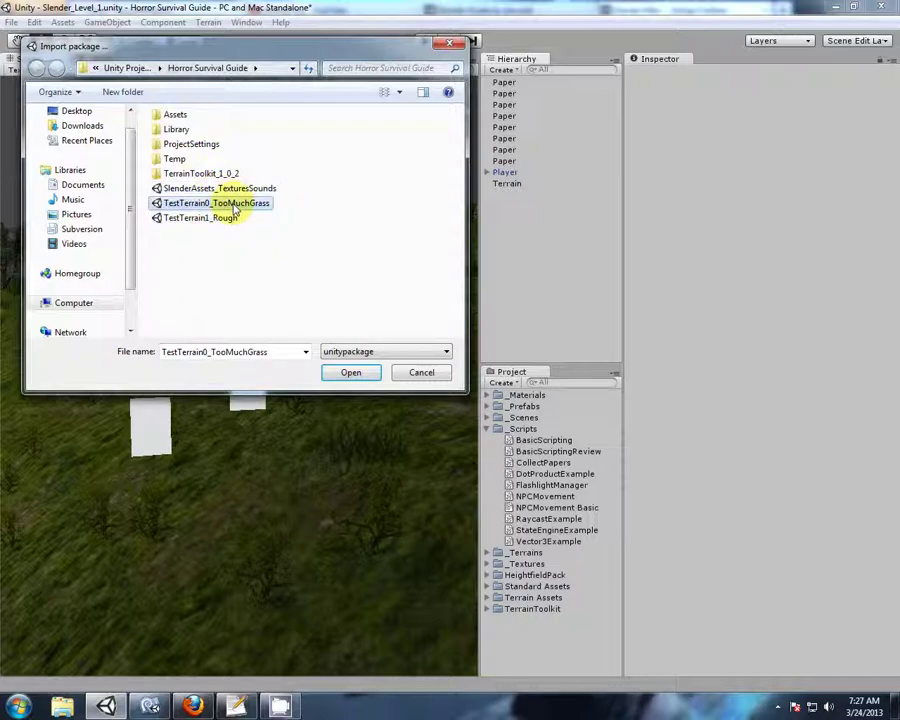
click(220, 189)
click(350, 373)
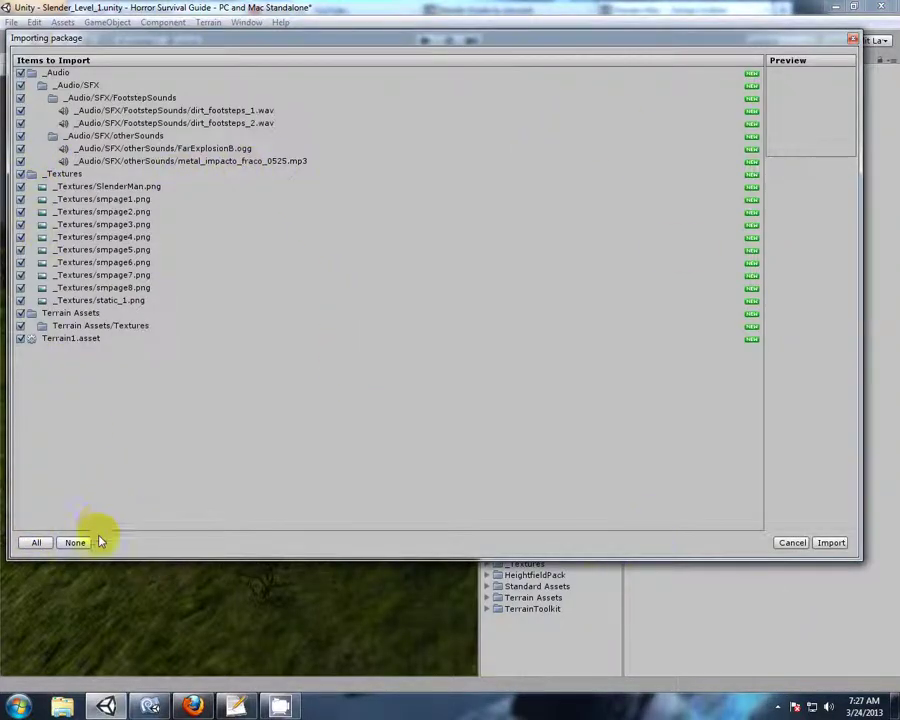
- Import only the textures smpage1 to smpage8 from the package, leaving out the audio, terrain assets, SlenderMan.png and static_1.png
click(78, 543)
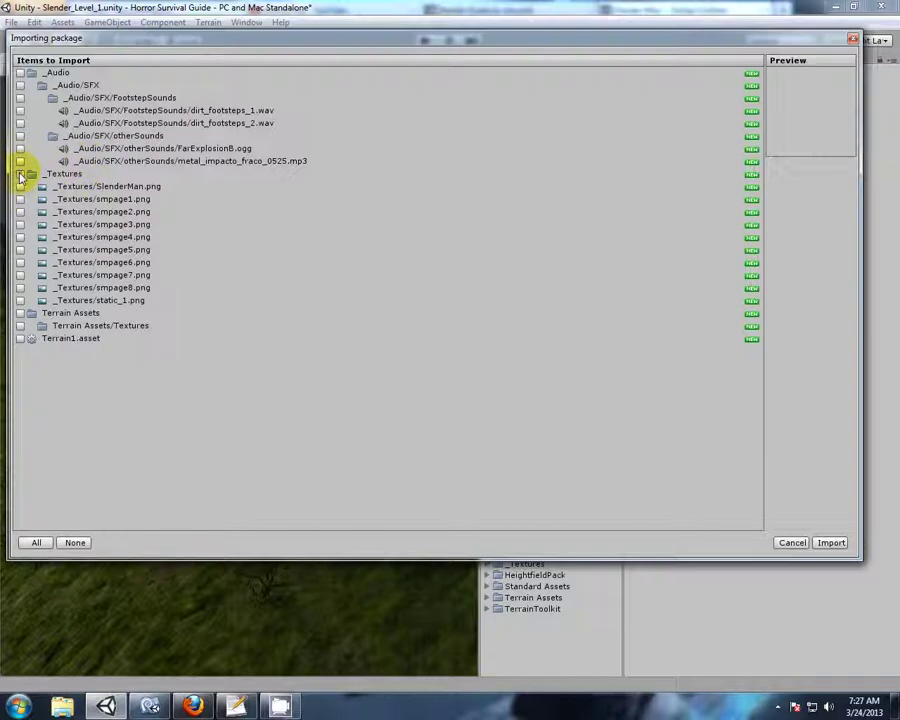
click(20, 174)
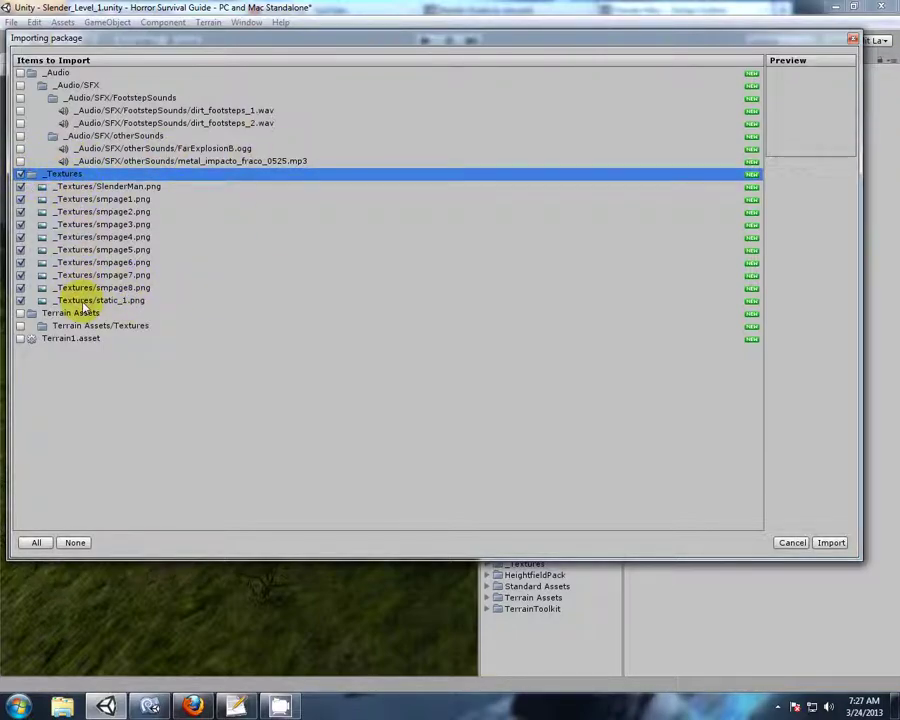
click(26, 187)
click(27, 301)
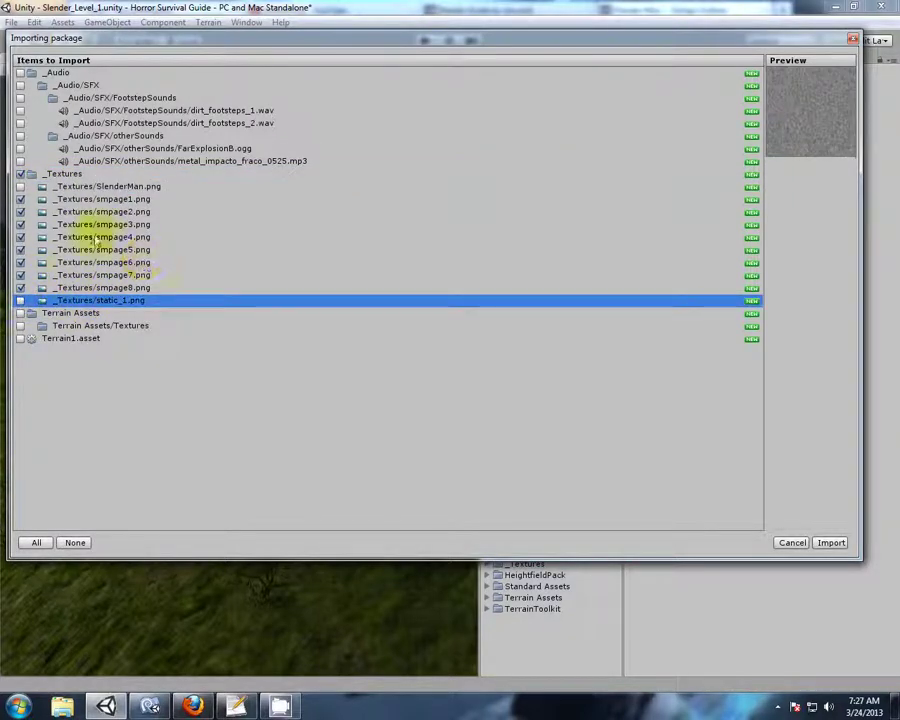
click(95, 201)
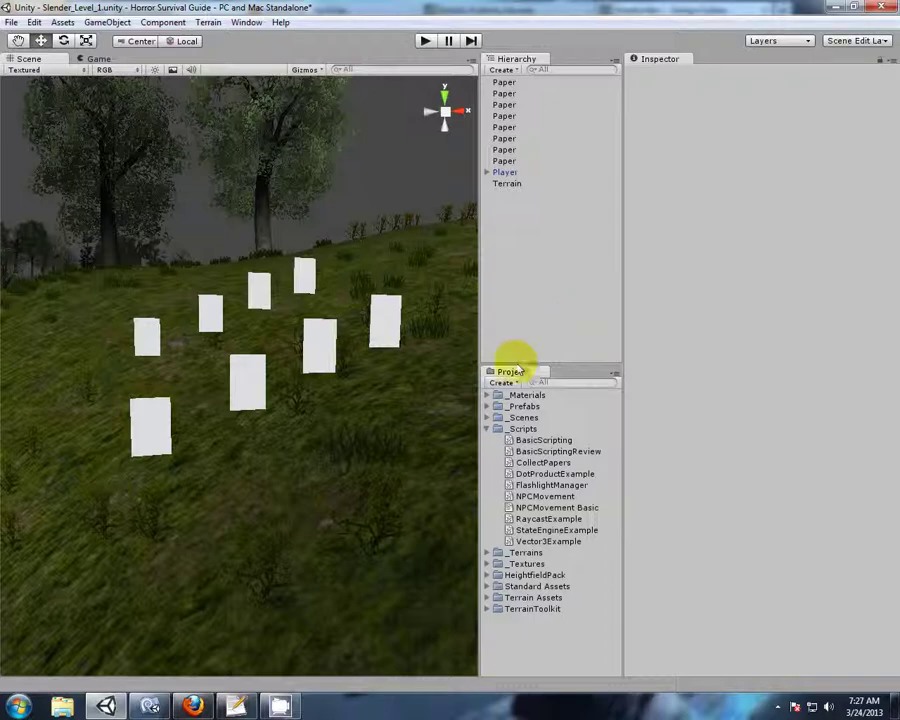
- Expand the project's _Textures folder and check the imported smpage textures and the Tileable subfolder
click(487, 564)
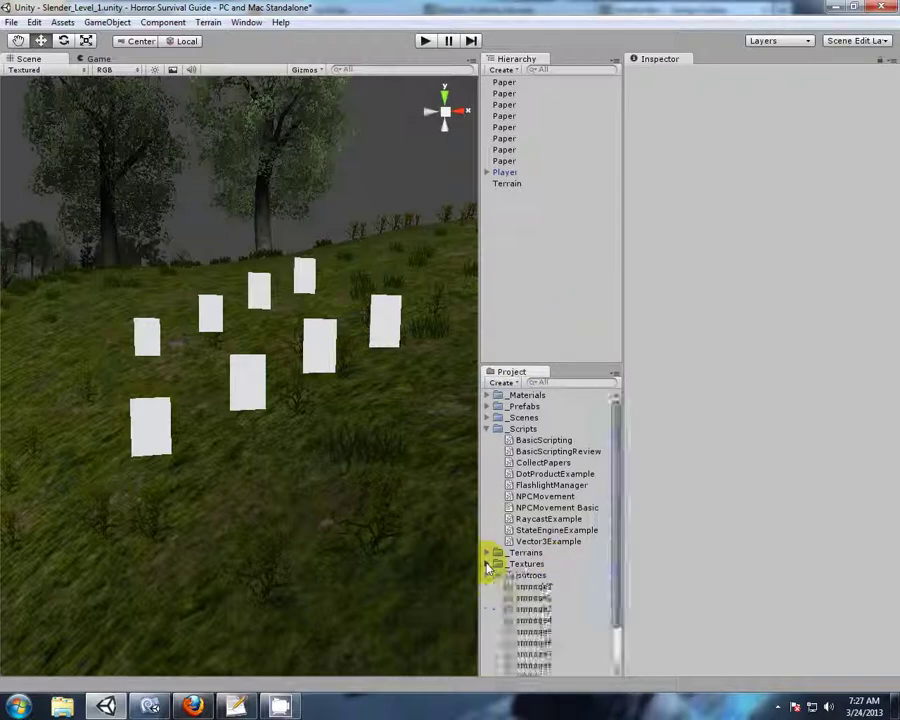
scroll(540, 532, down, 2)
click(530, 526)
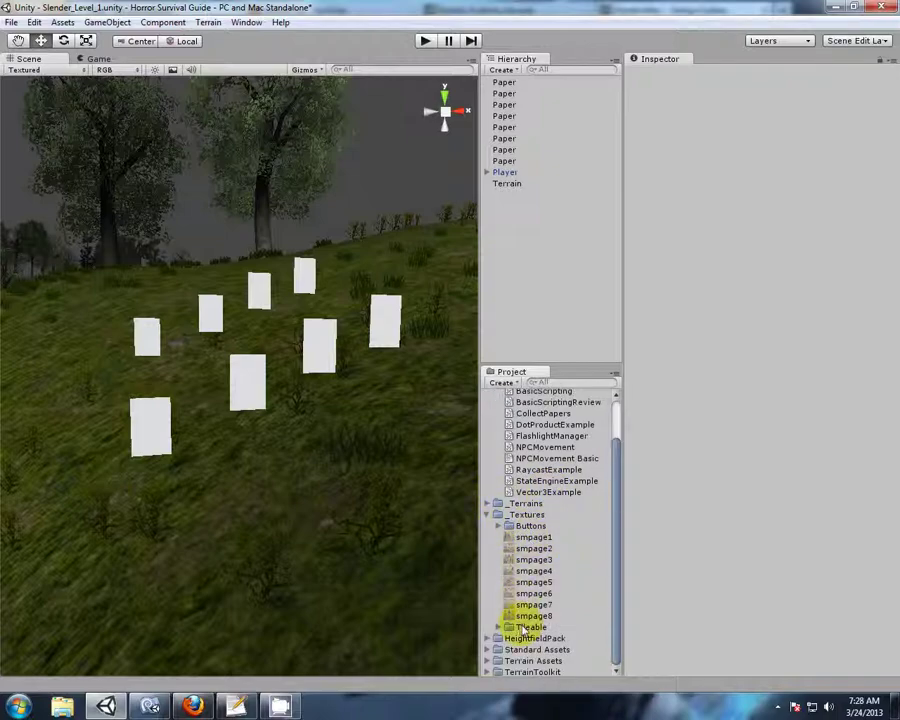
click(498, 627)
click(498, 627)
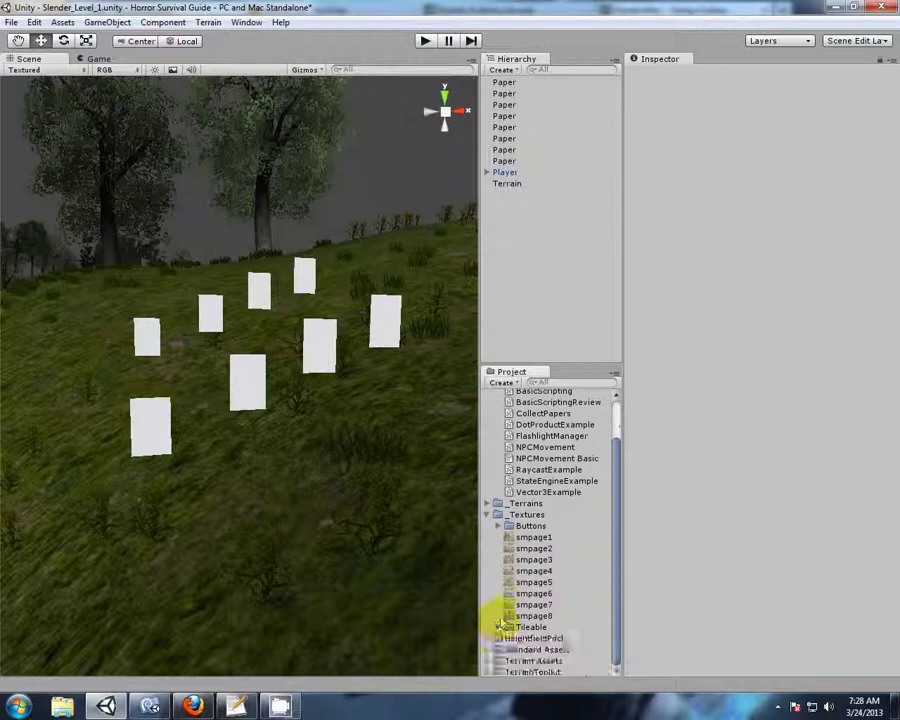
- Select the textures smpage1 to smpage8 in the _Textures folder and enlarge the preview to show all eight pages
click(498, 526)
click(499, 527)
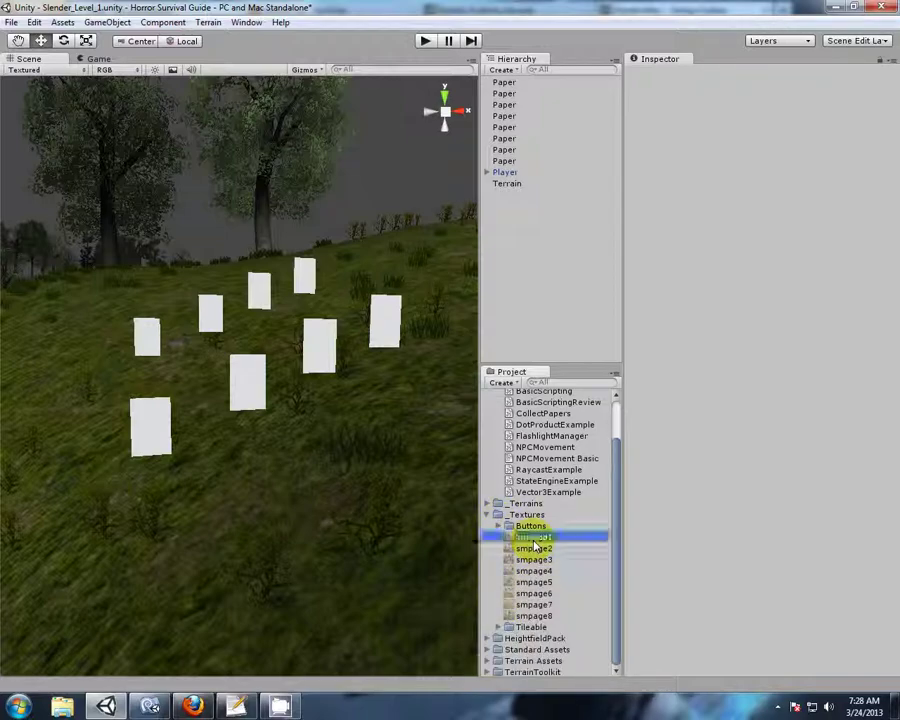
click(533, 538)
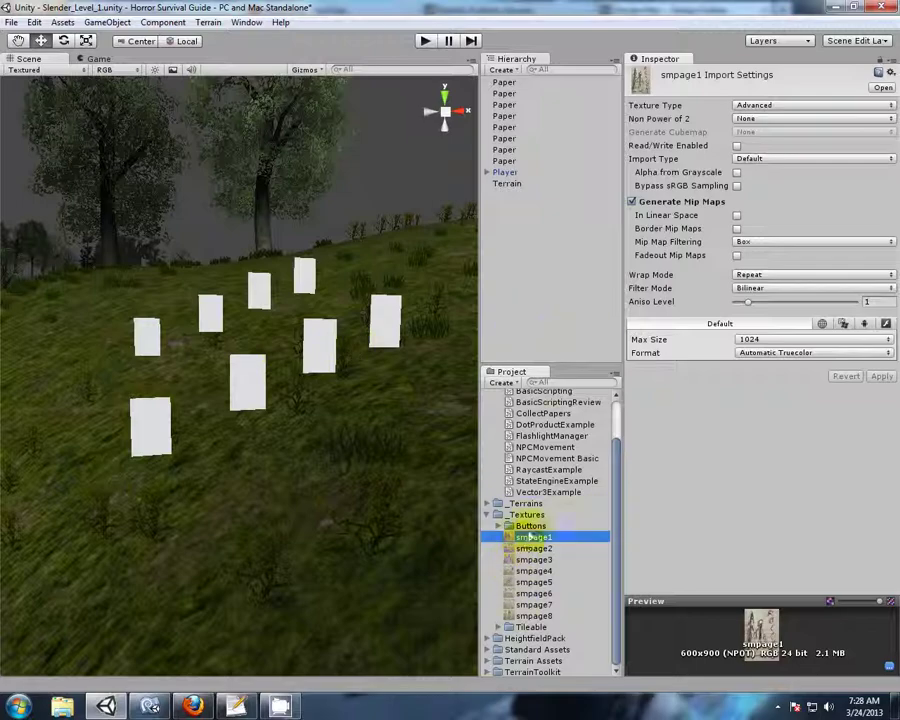
shift+click(535, 617)
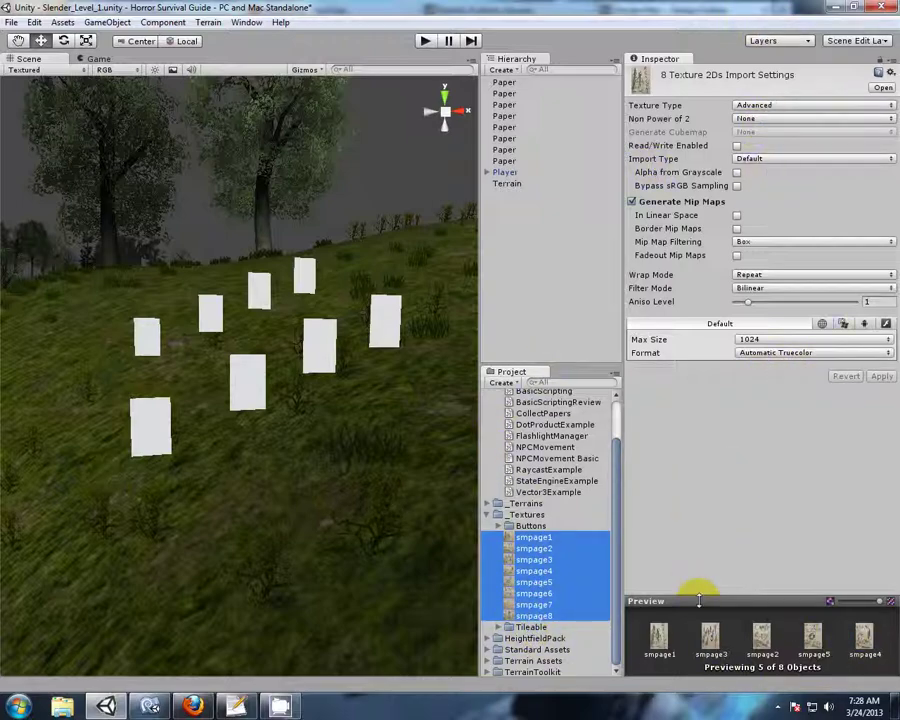
drag(698, 594, 688, 462)
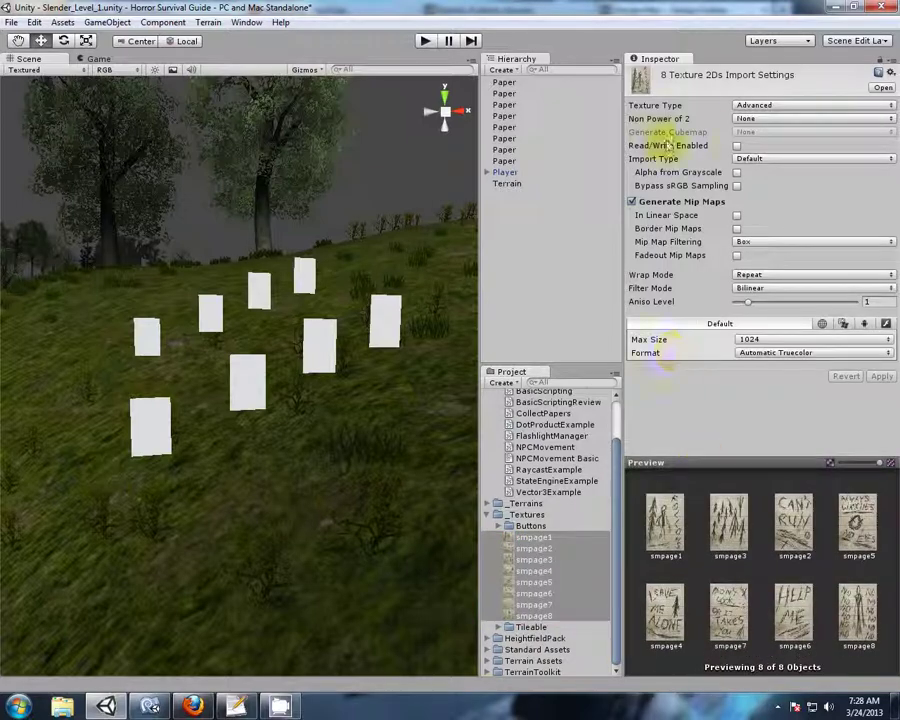
- Set the texture type of the eight selected smpage textures to Texture
click(783, 107)
click(770, 120)
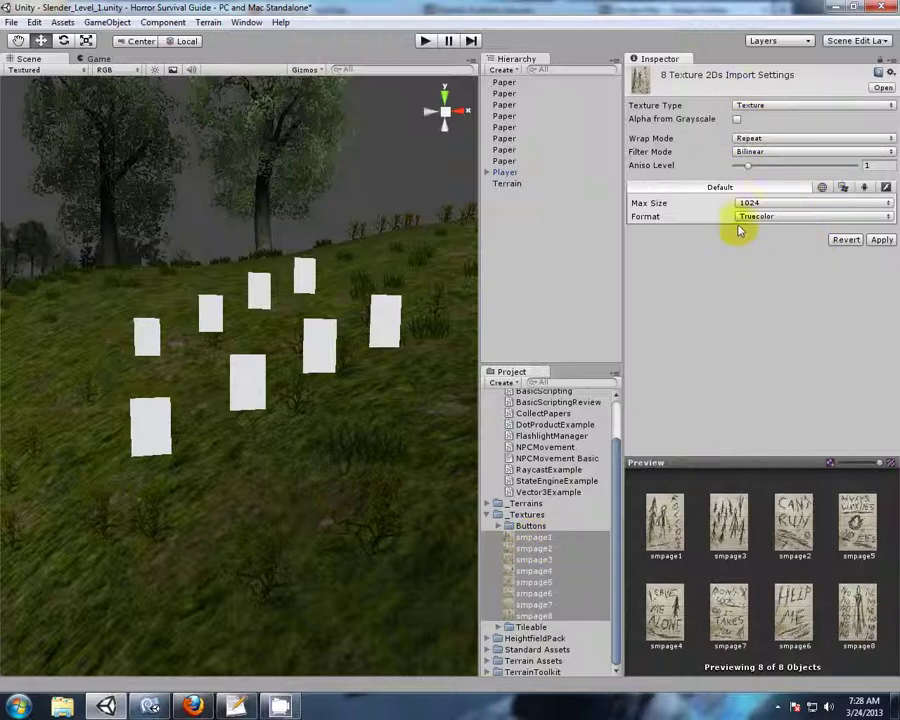
- Show the smpage textures in Explorer, check the image files' dimensions, and close the folder windows
right_click(515, 540)
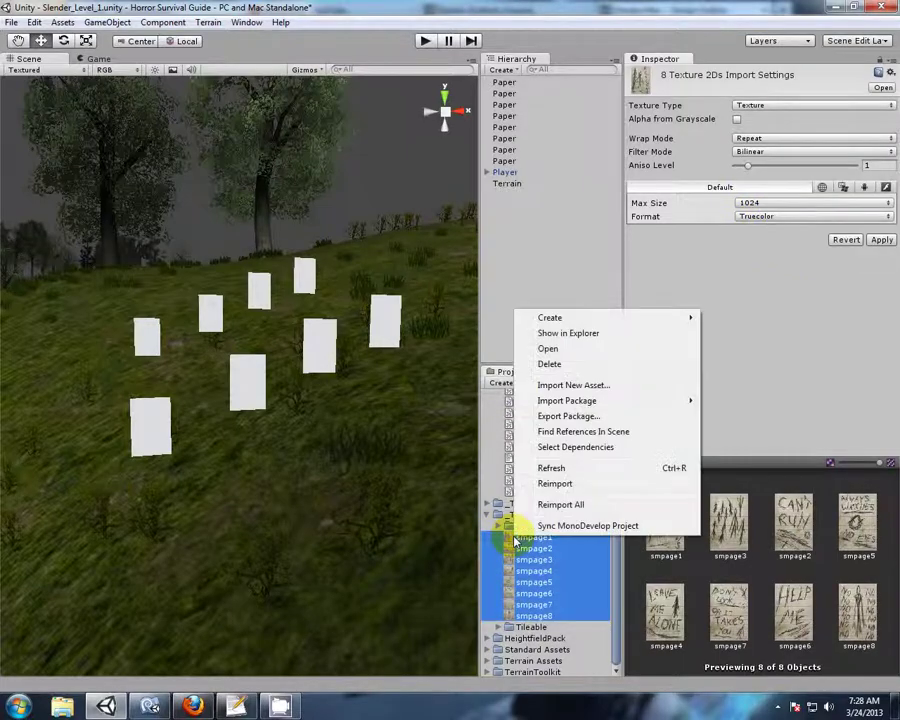
click(578, 335)
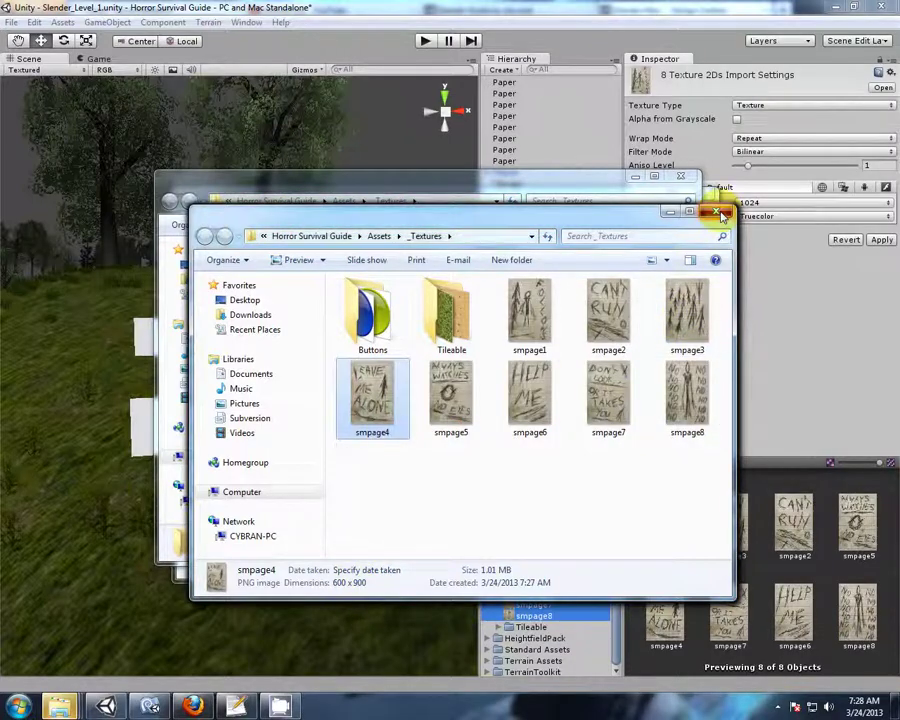
click(608, 398)
click(712, 214)
click(714, 215)
click(714, 215)
click(714, 215)
click(714, 215)
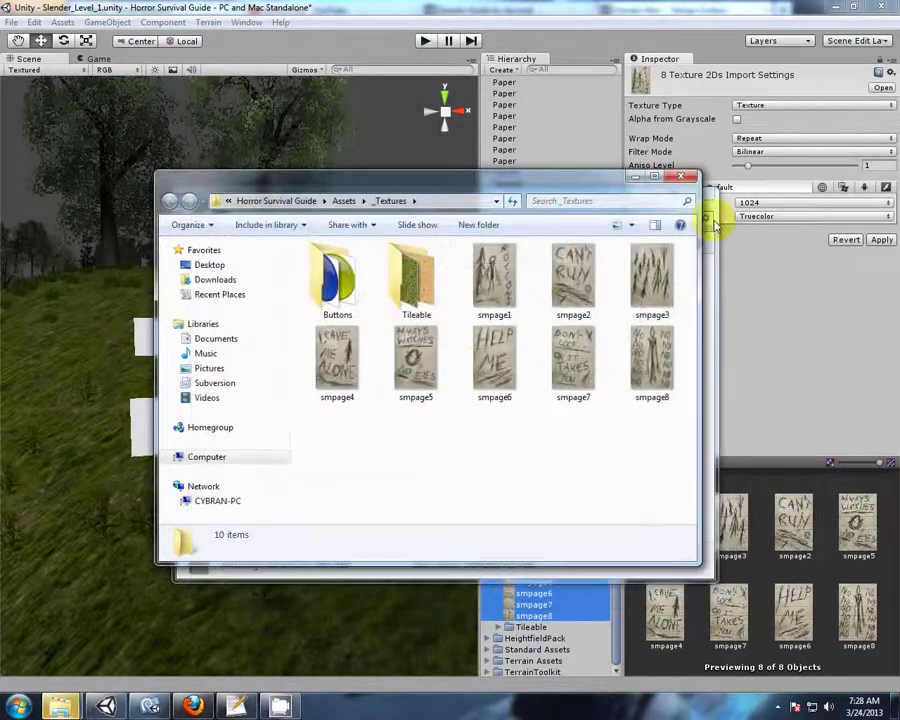
click(680, 177)
click(698, 193)
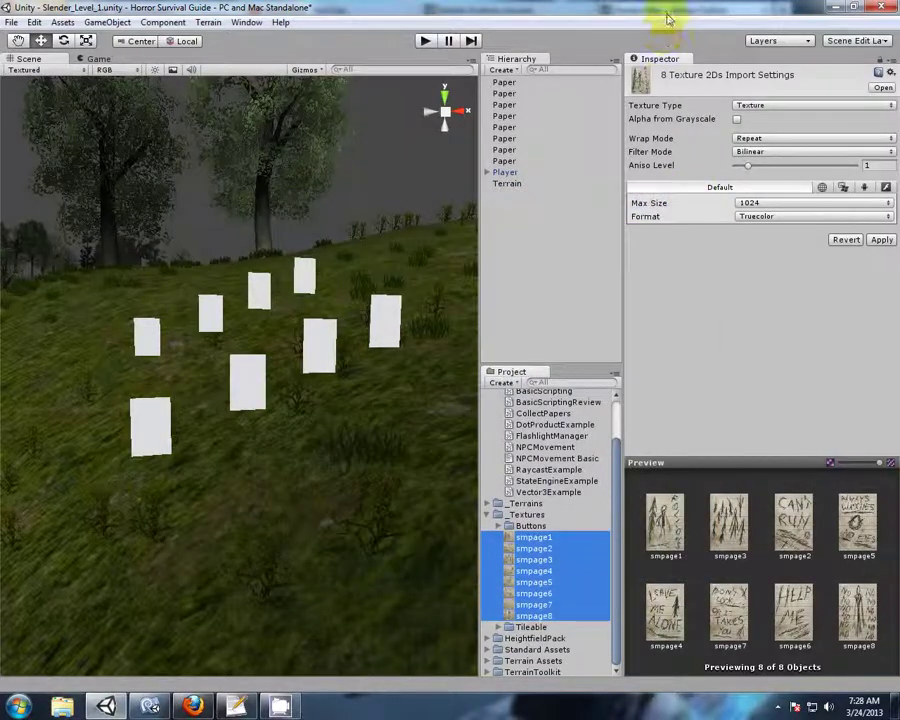
- Check the format options, keep Truecolor, and apply the Texture import settings to the eight pages
click(768, 217)
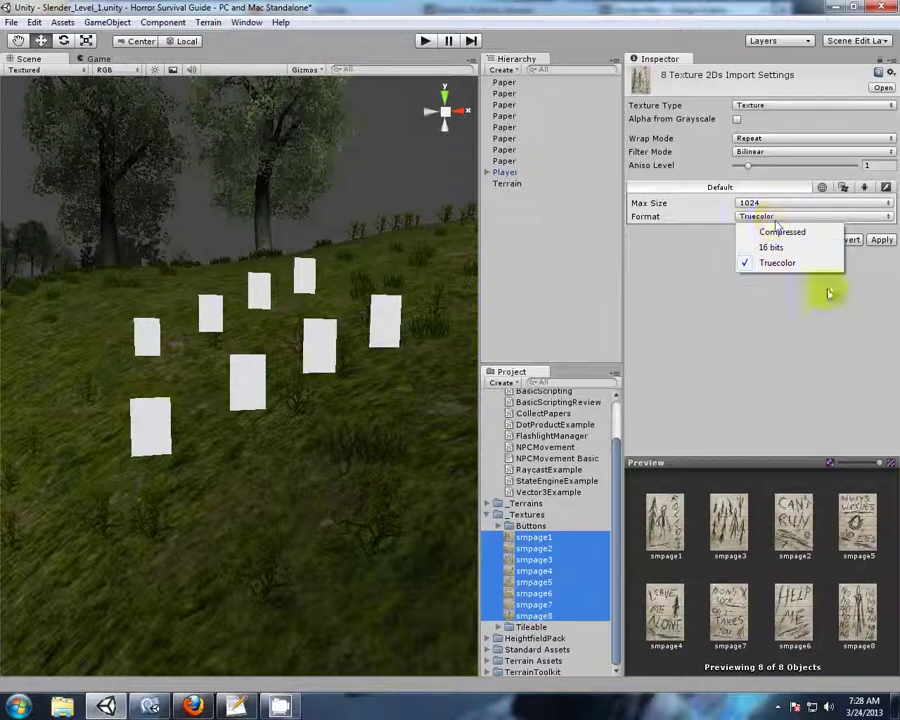
click(825, 334)
click(878, 240)
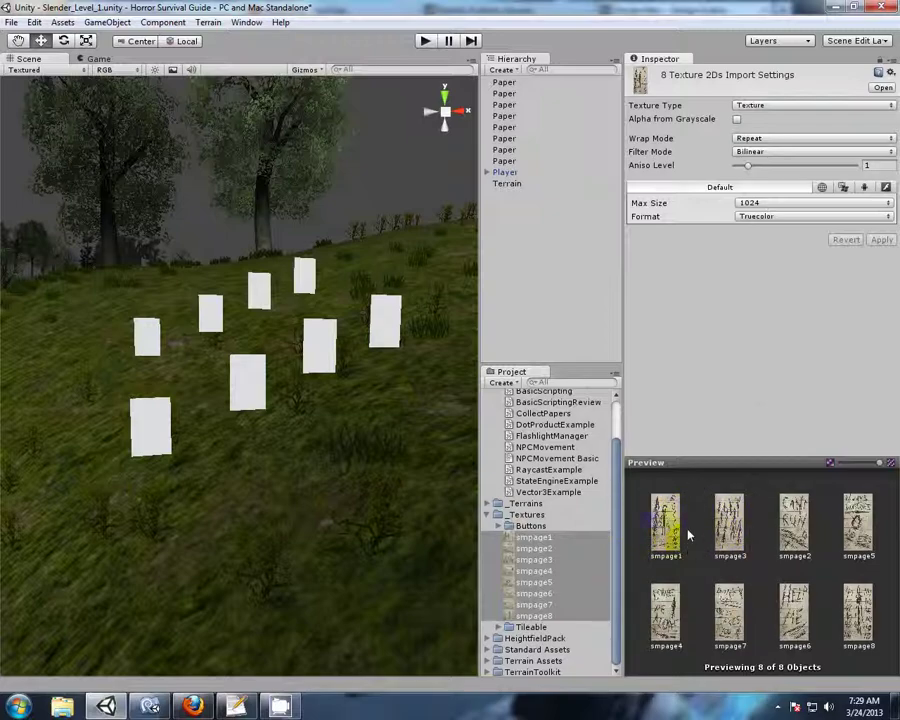
- Set the eight smpage textures to the Advanced type with Non Power of 2 set to None, and apply the settings
click(777, 108)
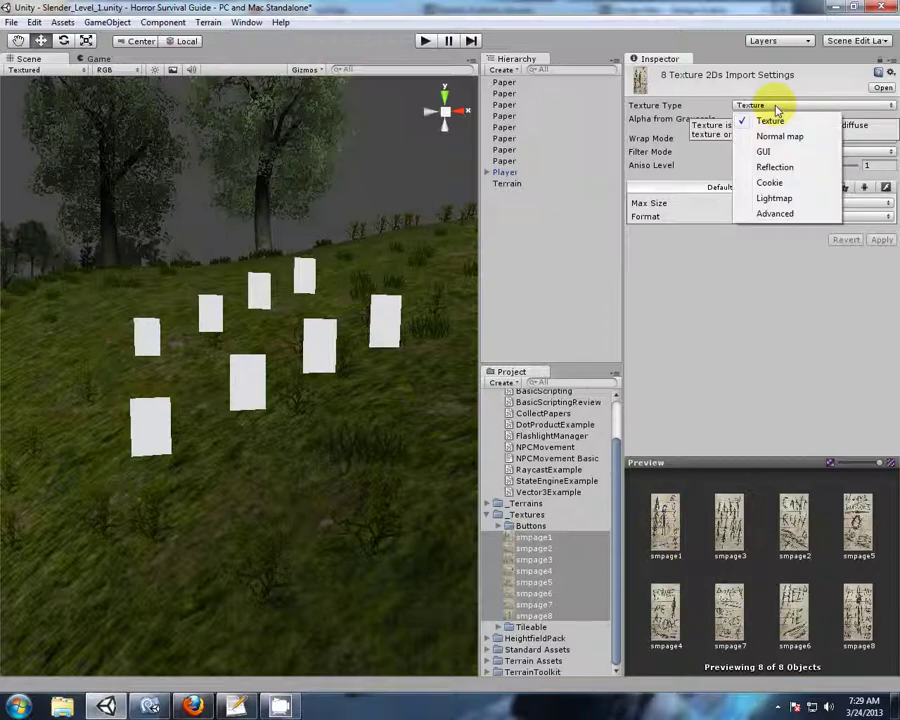
click(776, 215)
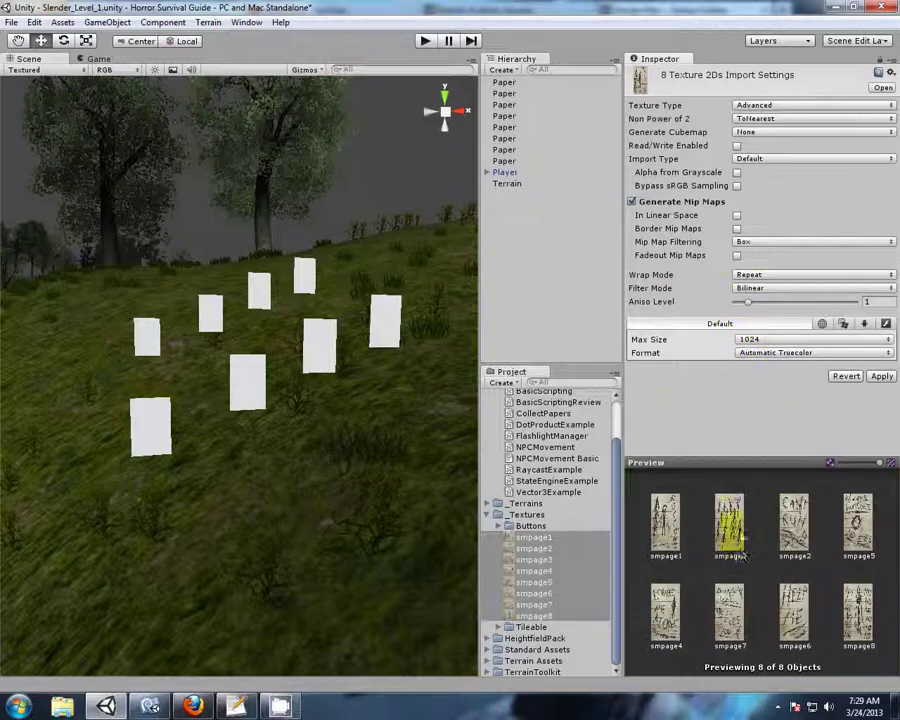
click(785, 119)
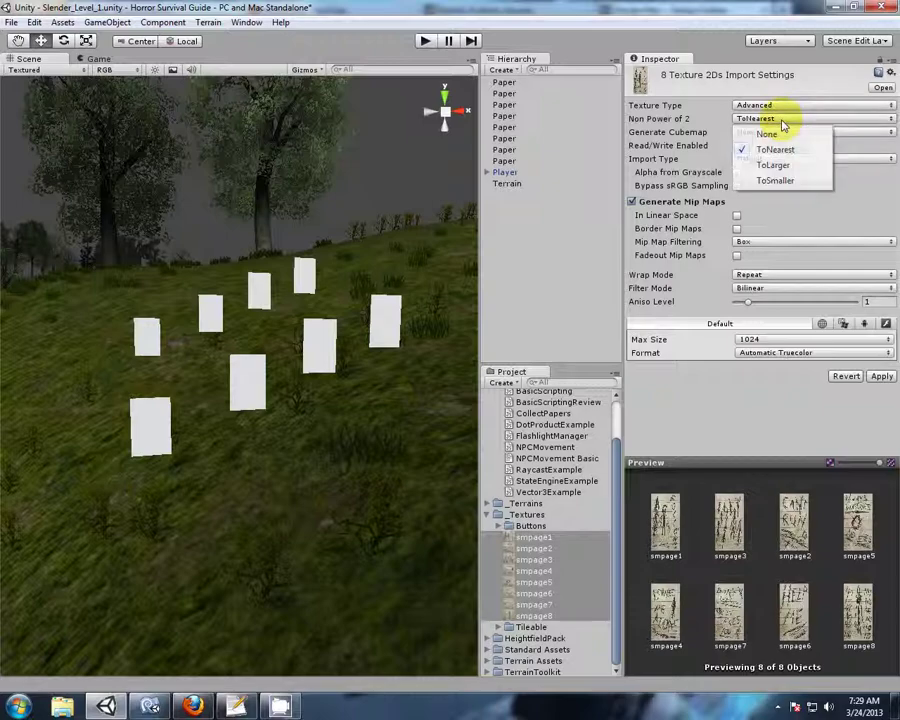
click(768, 133)
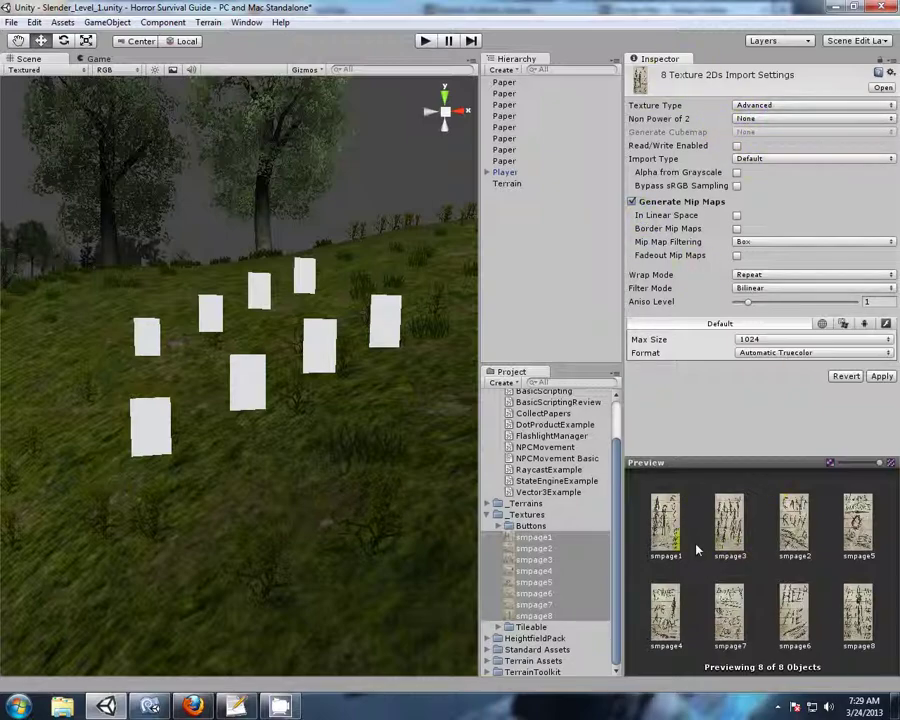
click(881, 377)
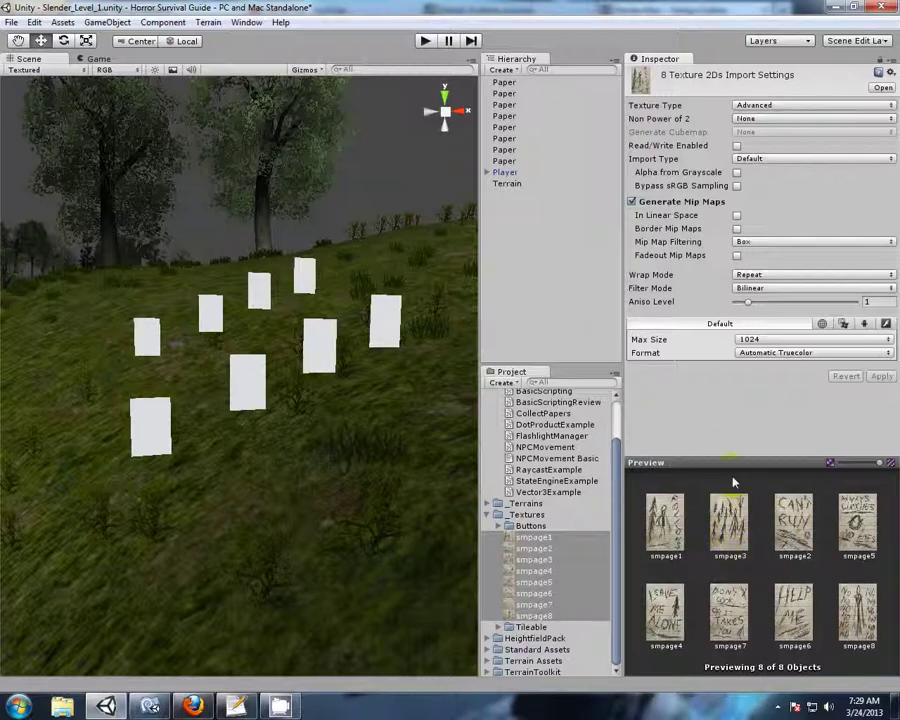
- Create a new material named page1 in the _Materials folder
drag(616, 472, 619, 406)
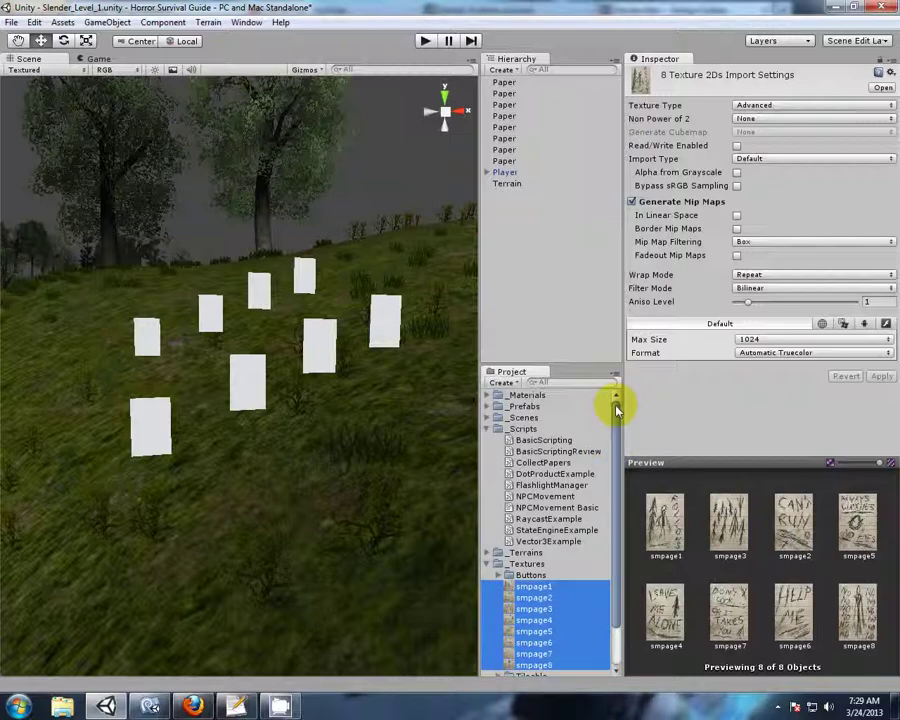
click(489, 396)
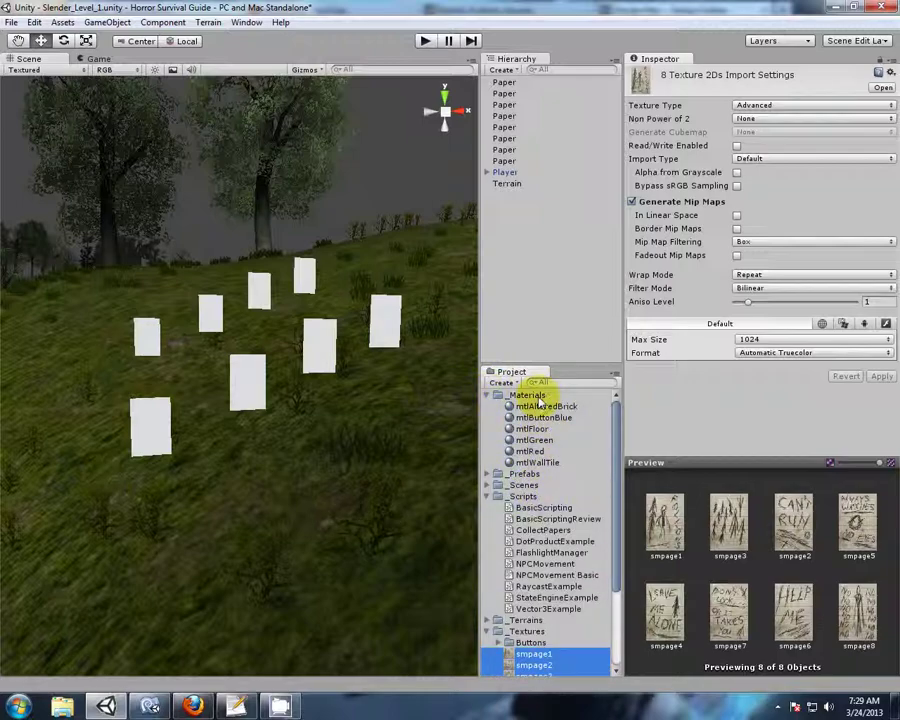
click(538, 397)
click(516, 384)
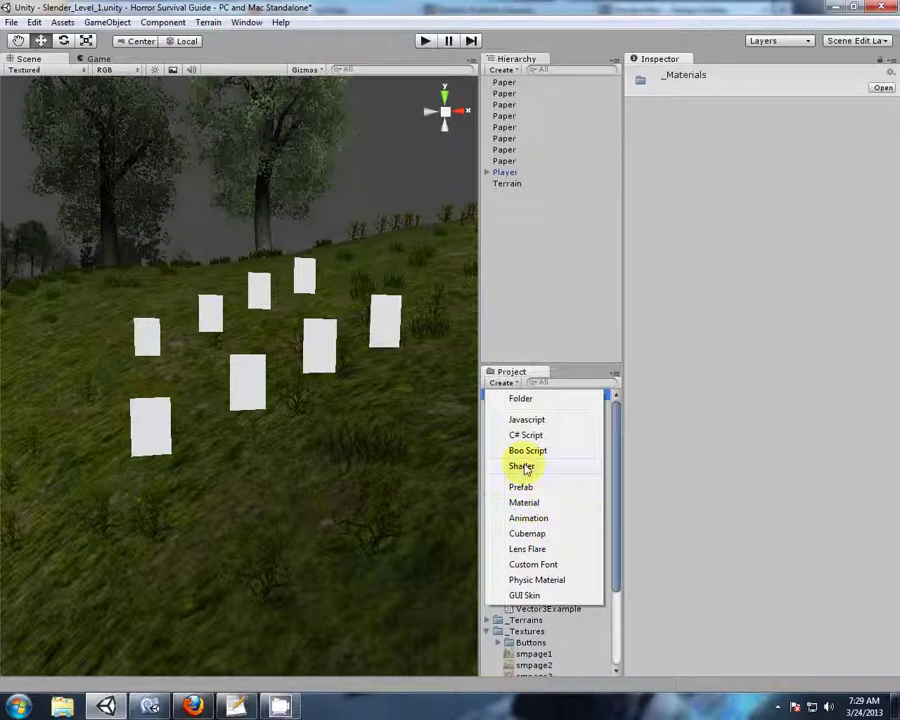
click(526, 503)
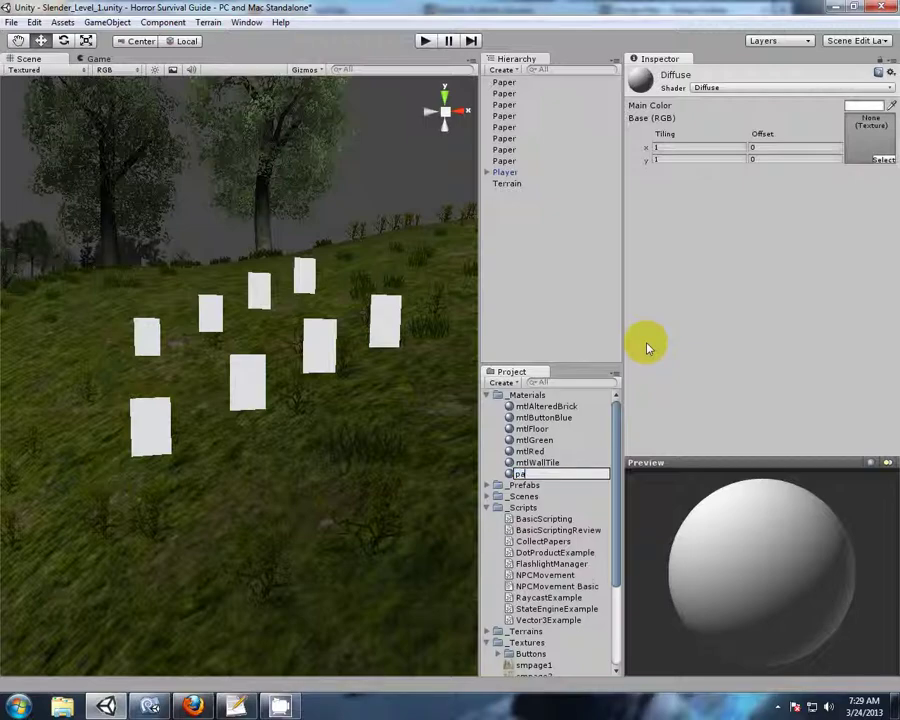
text(page1)
key(Return)
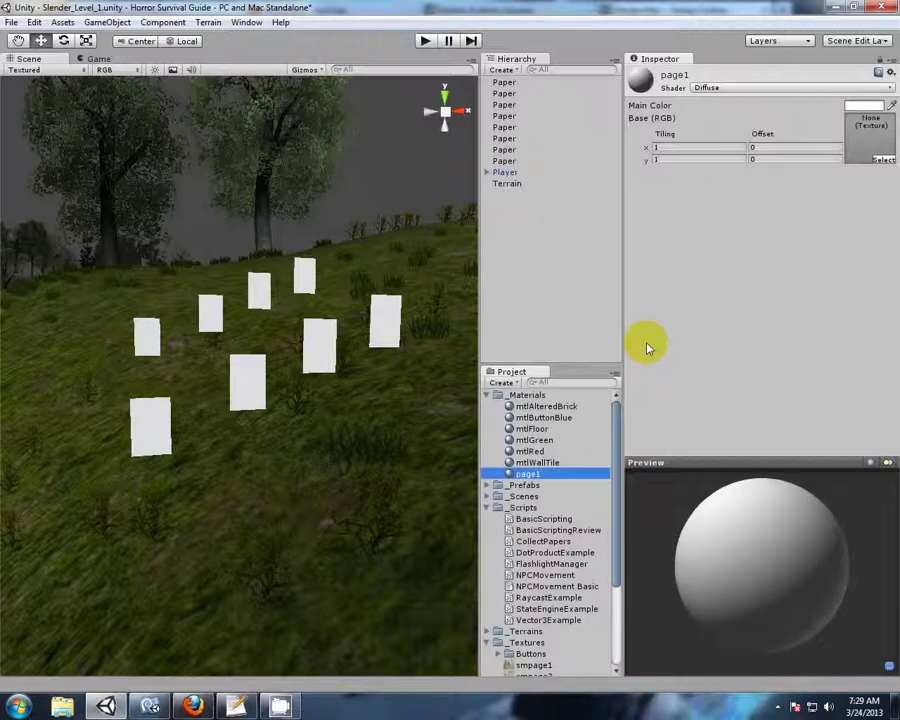
- Create a second material named page2 in the _Materials folder
click(500, 382)
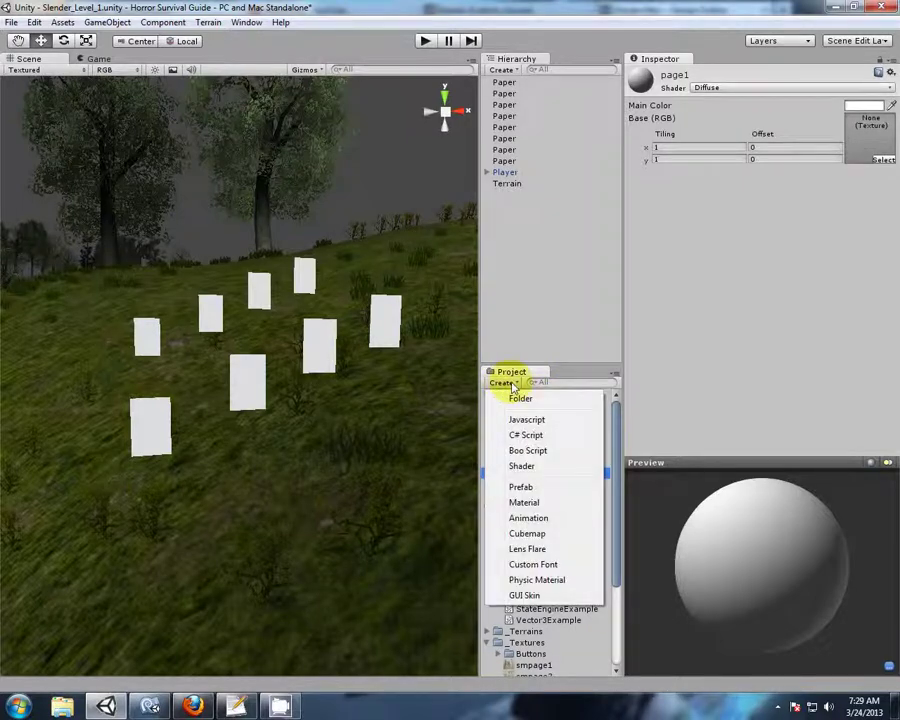
click(524, 502)
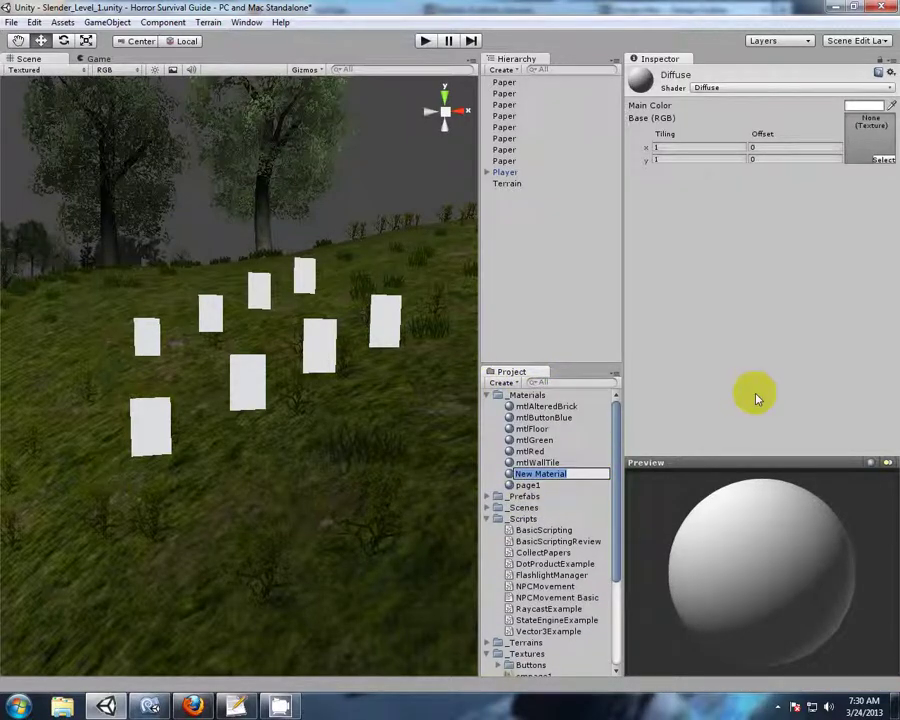
text(page2)
key(Return)
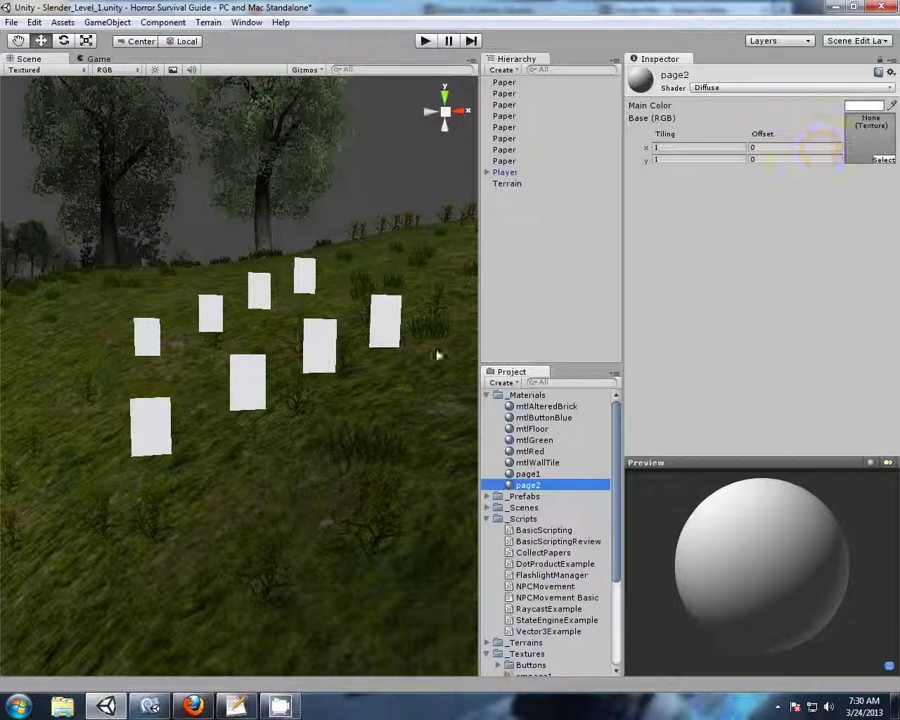
- Assign the smpage1 texture as the base of the page1 material and preview it on a cube
click(490, 520)
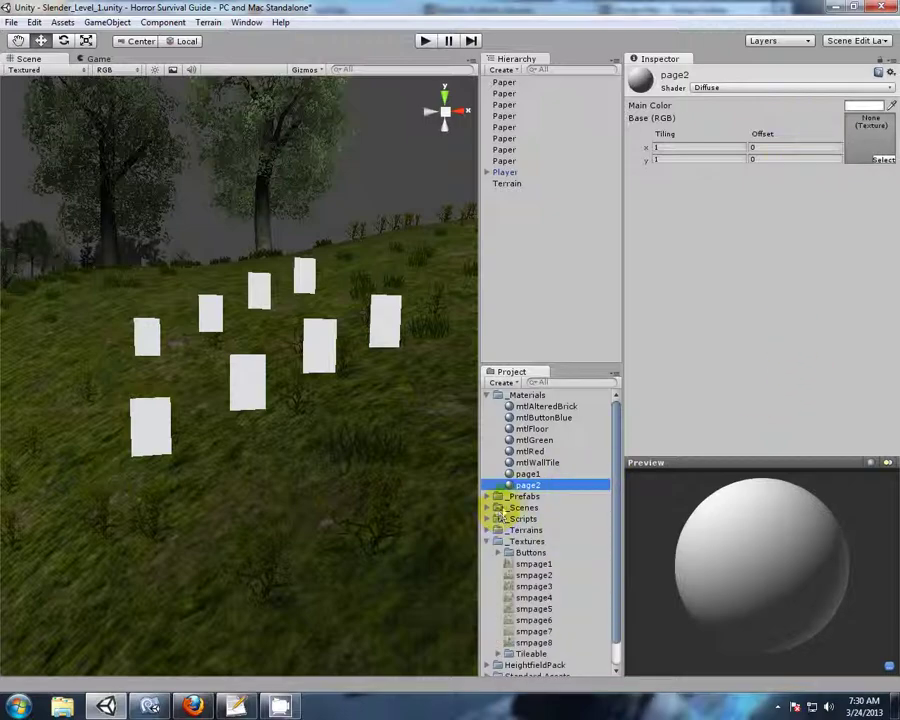
click(527, 473)
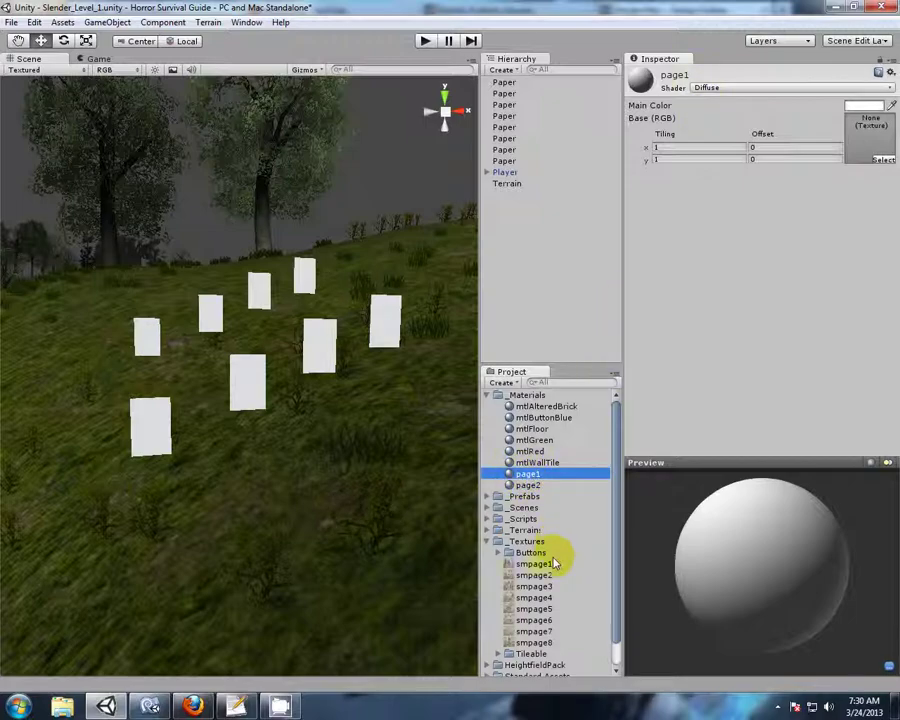
drag(536, 566, 820, 191)
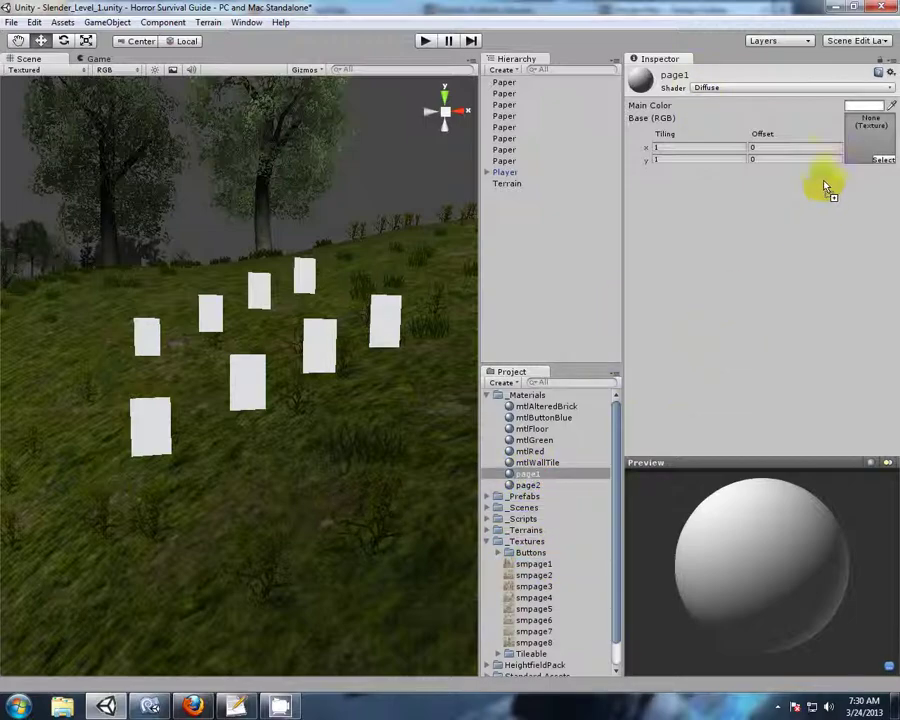
drag(866, 152, 866, 152)
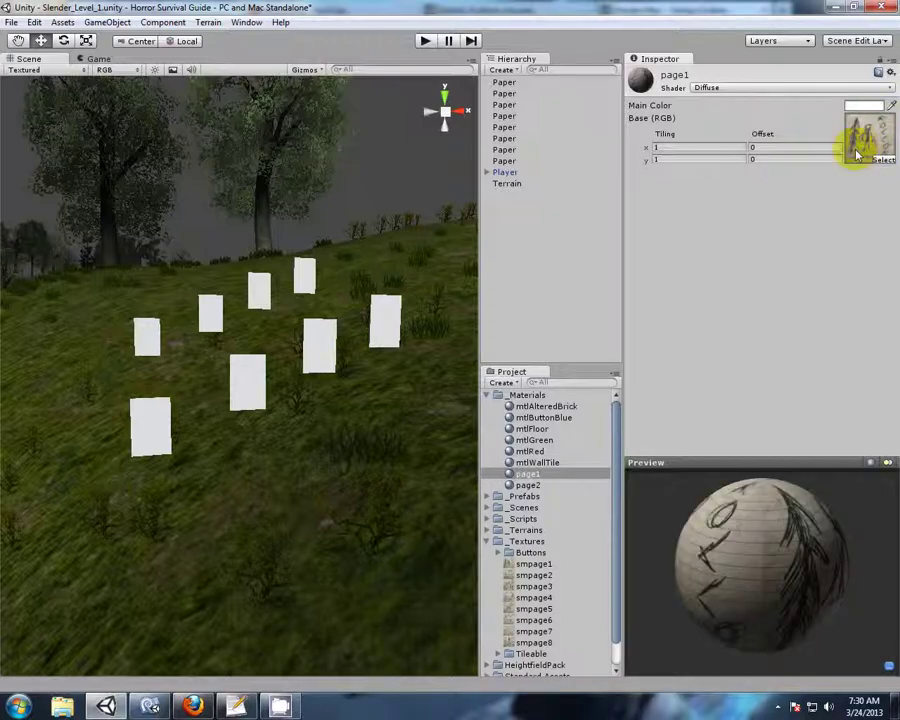
click(870, 462)
drag(790, 580, 160, 547)
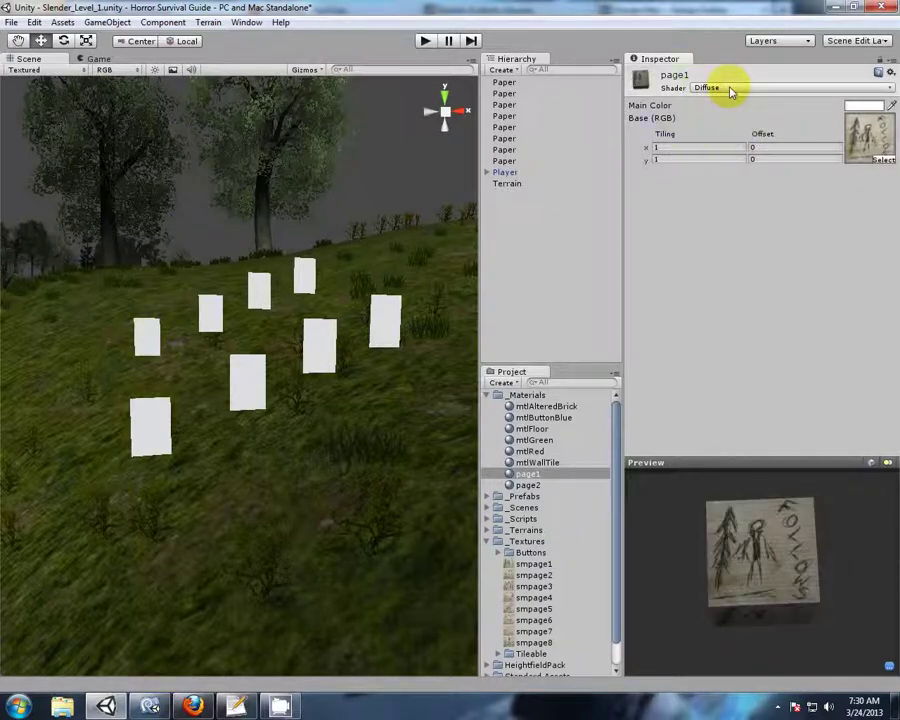
- Apply the page1 material to the first Paper object in the hierarchy
click(503, 83)
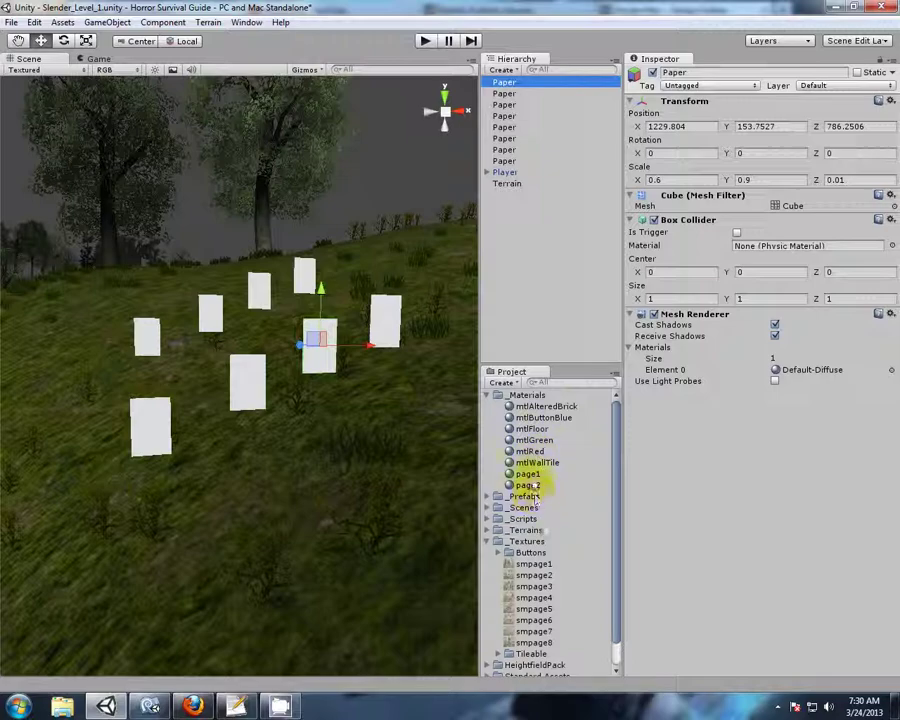
drag(530, 474, 505, 88)
scroll(377, 388, up, 4)
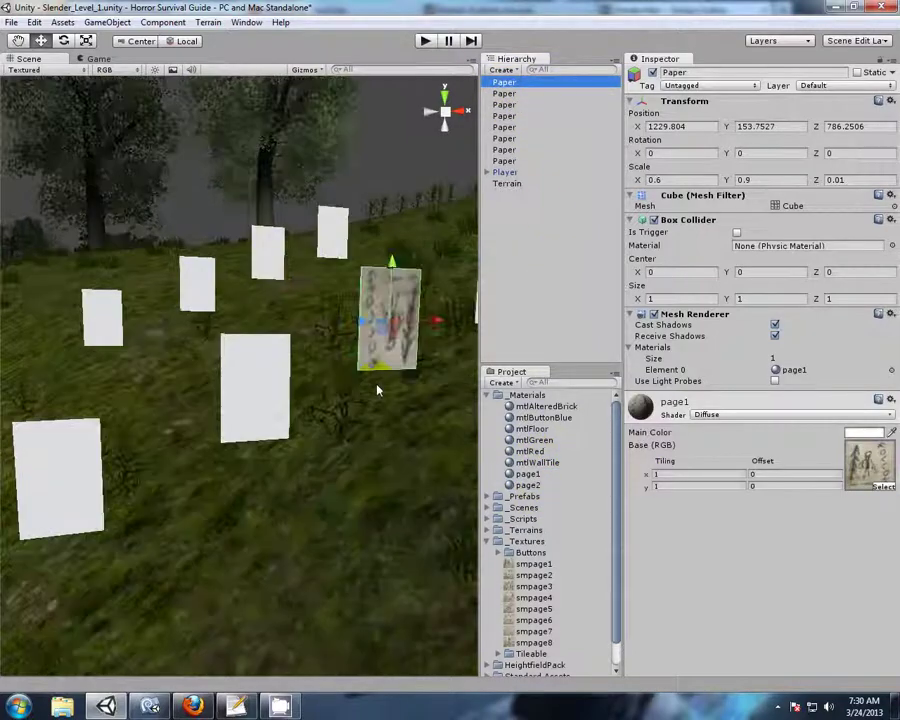
scroll(378, 390, down, 2)
click(389, 412)
middle_drag(392, 414, 352, 432)
click(260, 405)
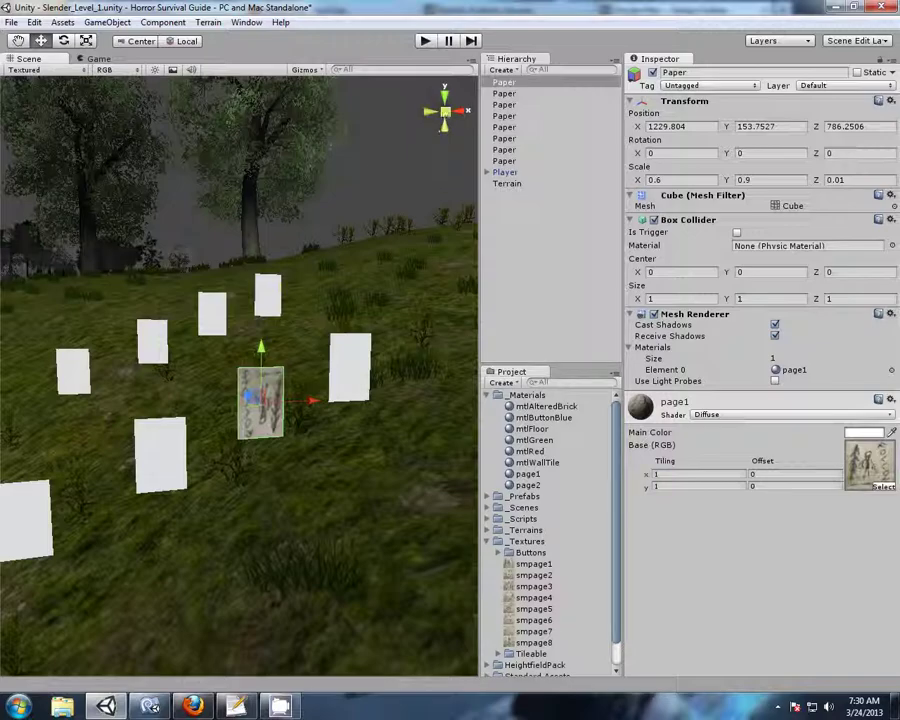
- Frame the textured Paper from the top view and orbit around to examine its opposite face
click(446, 100)
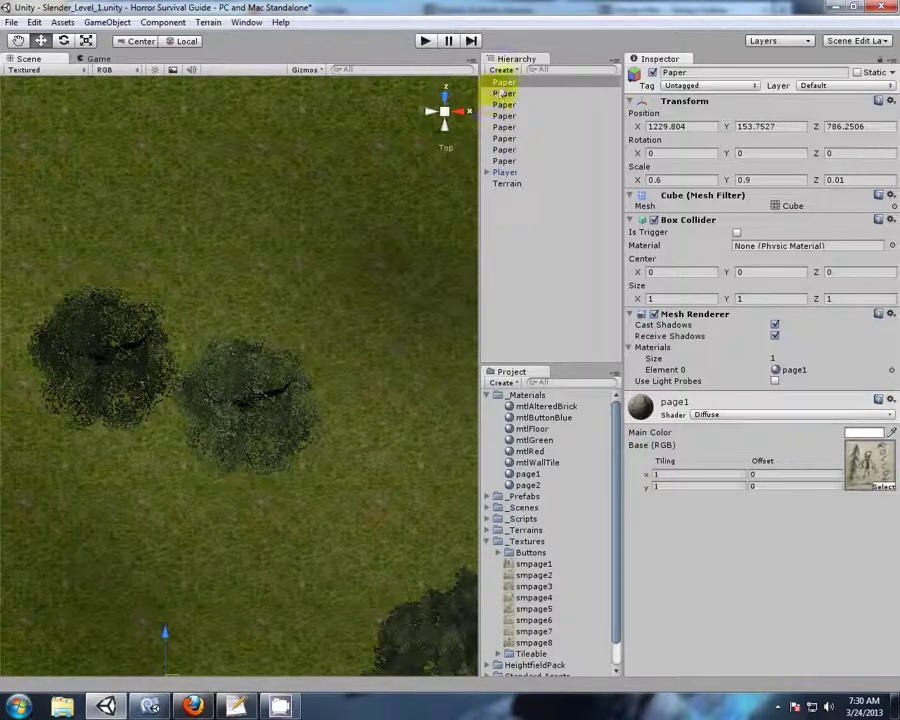
double_click(503, 83)
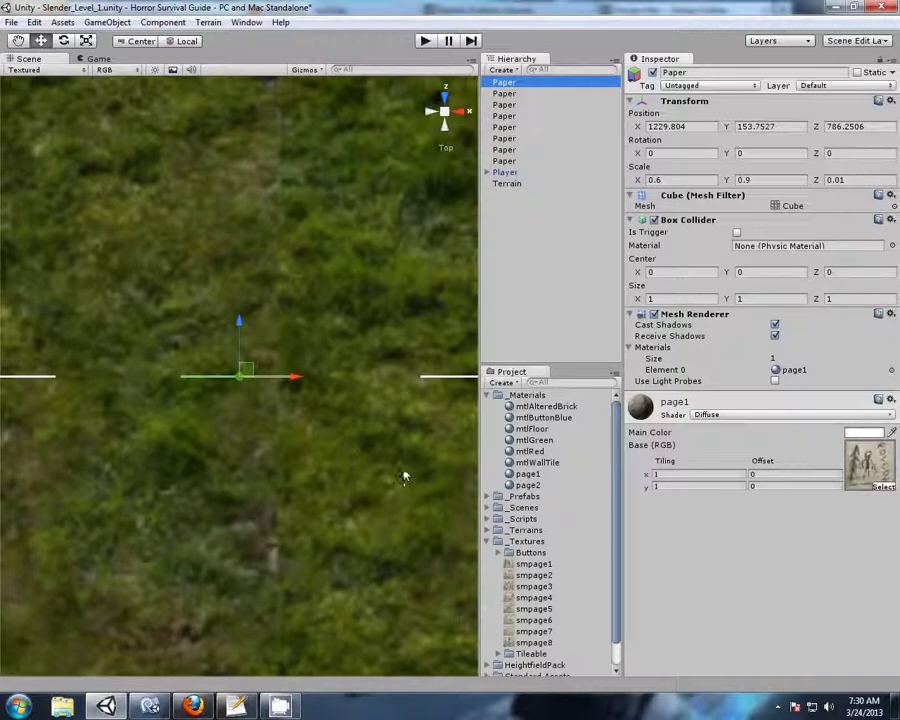
alt+drag(394, 499, 446, 250)
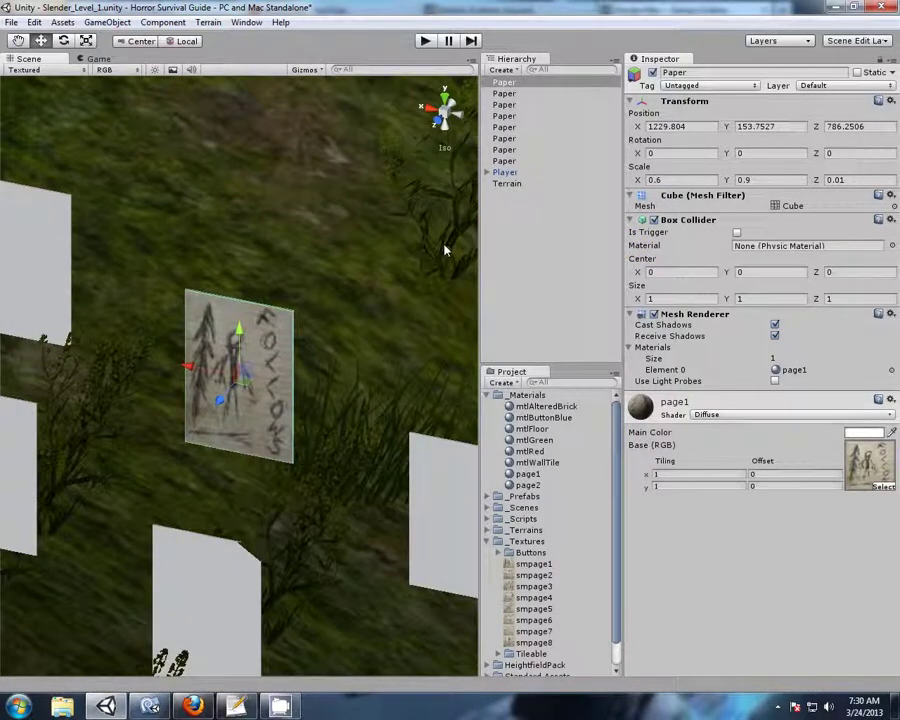
- Orbit around the first Paper to compare how the page image is oriented on its two faces
alt+drag(388, 400, 448, 418)
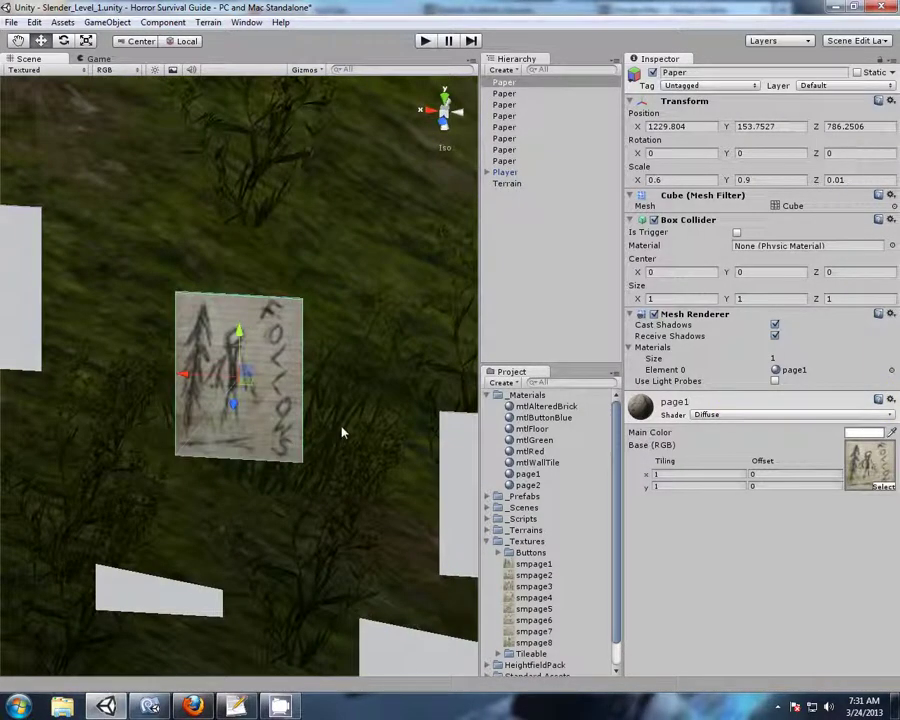
scroll(341, 432, down, 3)
scroll(335, 411, up, 2)
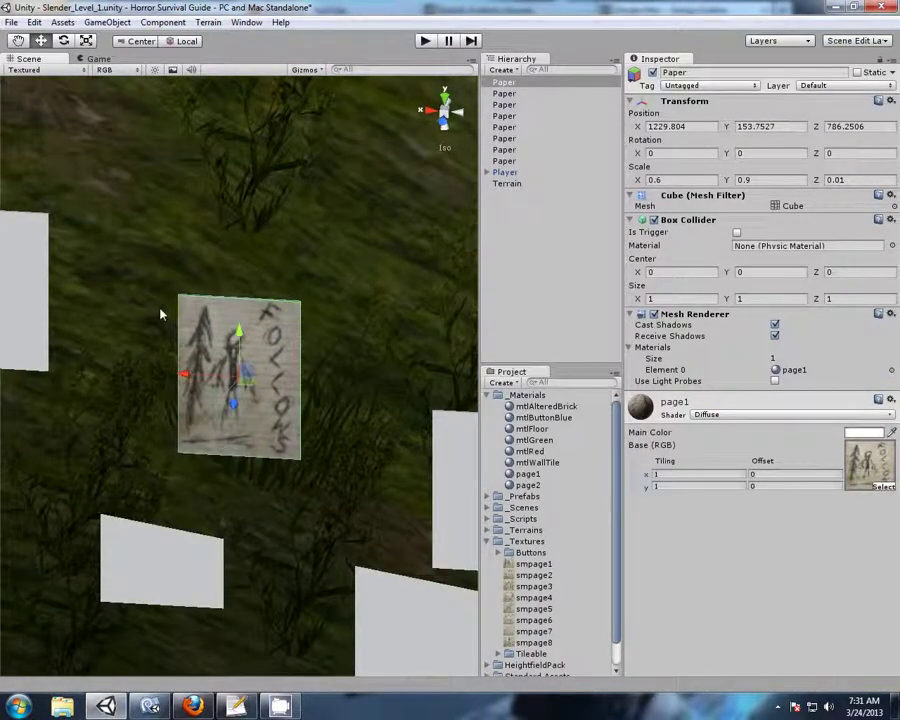
alt+drag(398, 357, 645, 337)
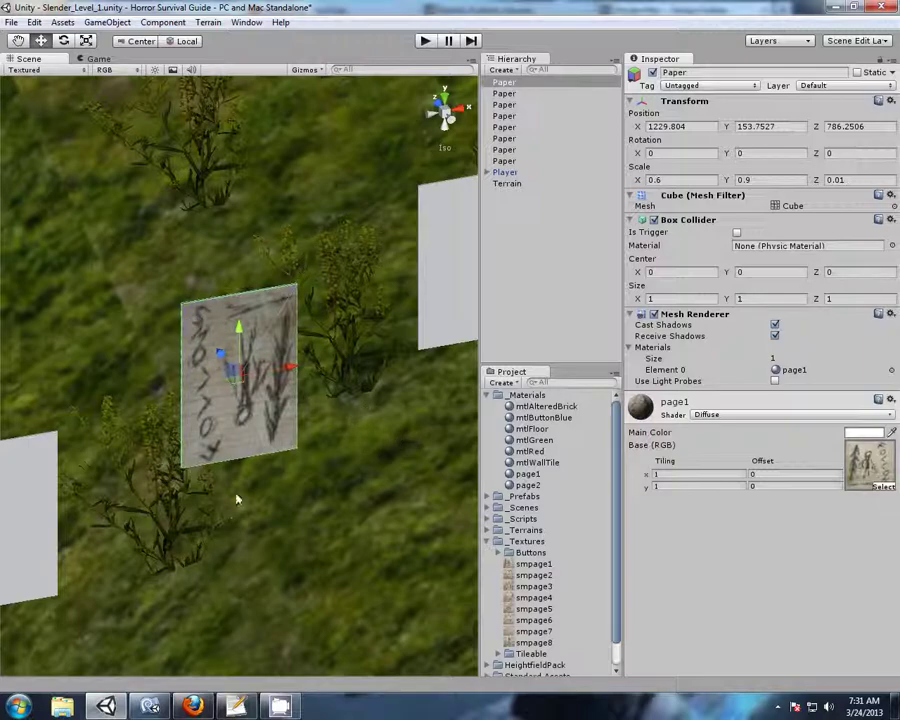
alt+drag(55, 354, 775, 396)
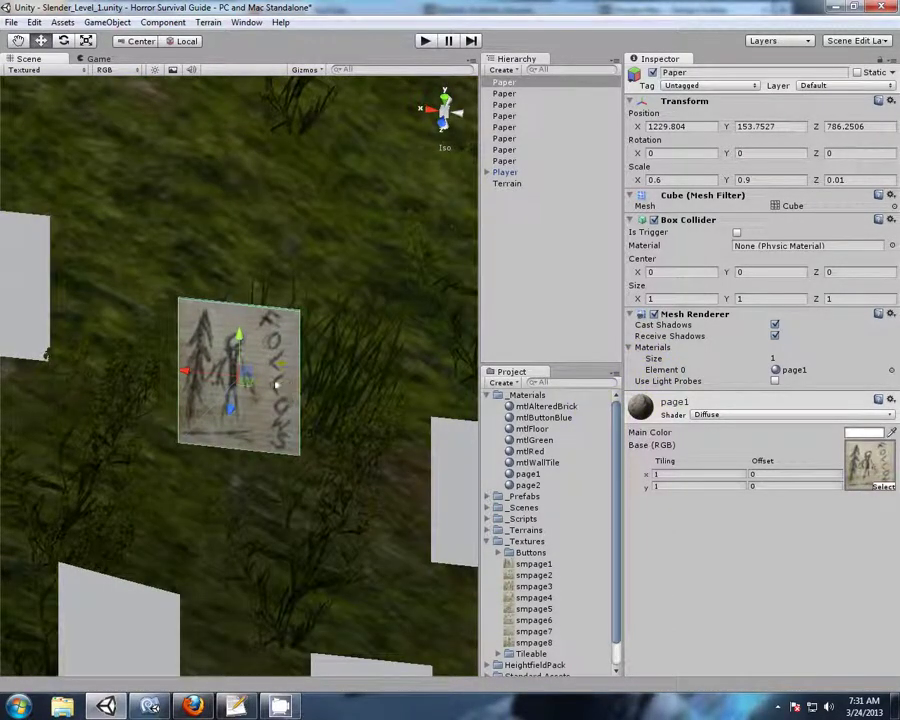
mouse_move(248, 390)
mouse_down()
mouse_move(309, 183)
mouse_move(321, 171)
mouse_move(252, 353)
mouse_move(241, 412)
mouse_move(268, 211)
mouse_move(248, 415)
mouse_move(241, 395)
mouse_move(249, 383)
mouse_up()
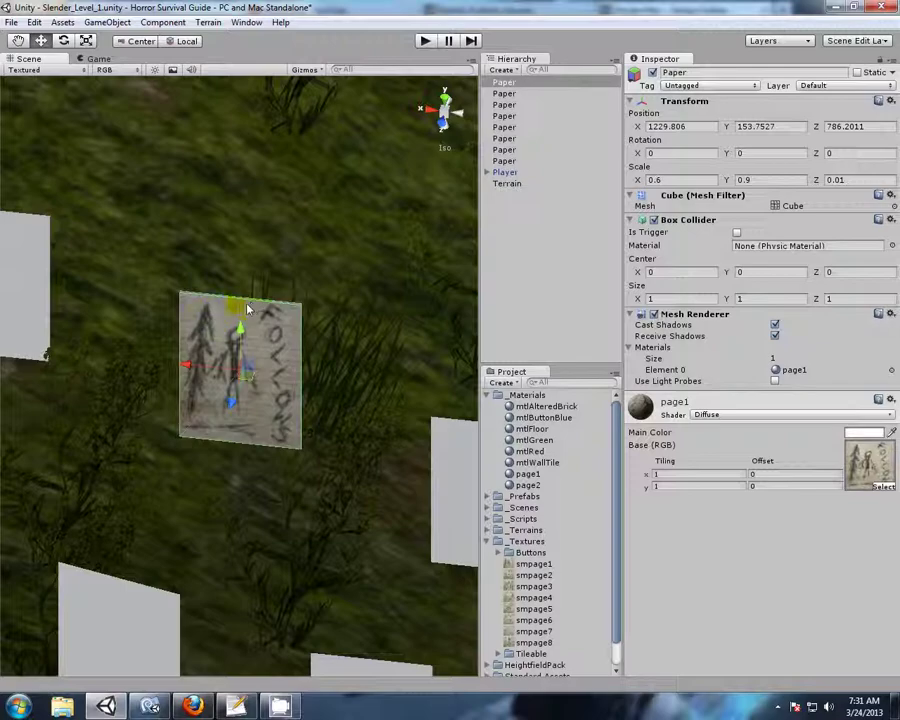
right_drag(342, 478, 579, 402)
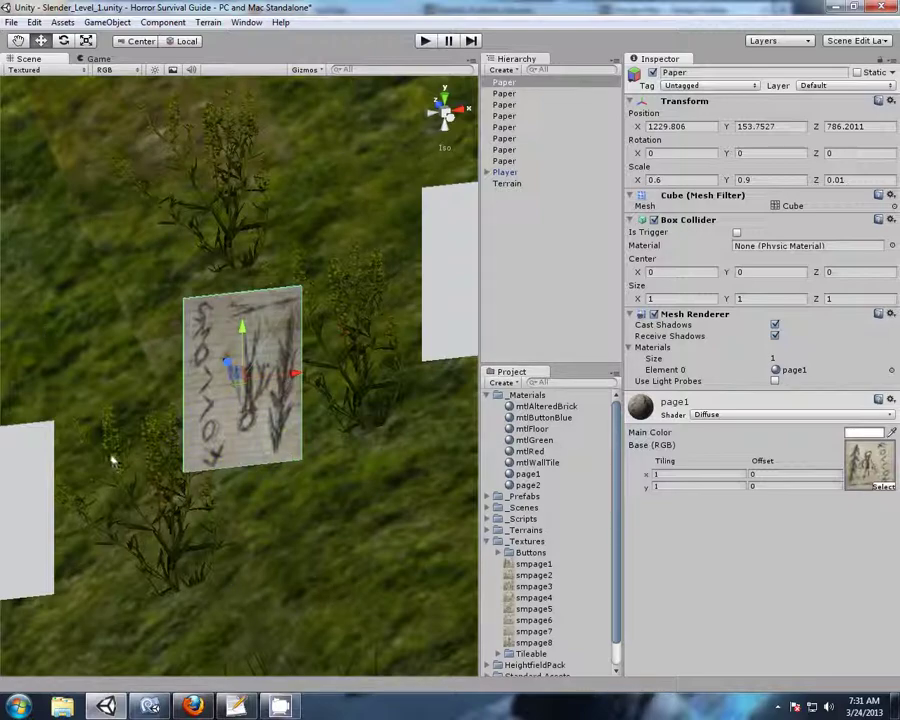
scroll(94, 446, down, 4)
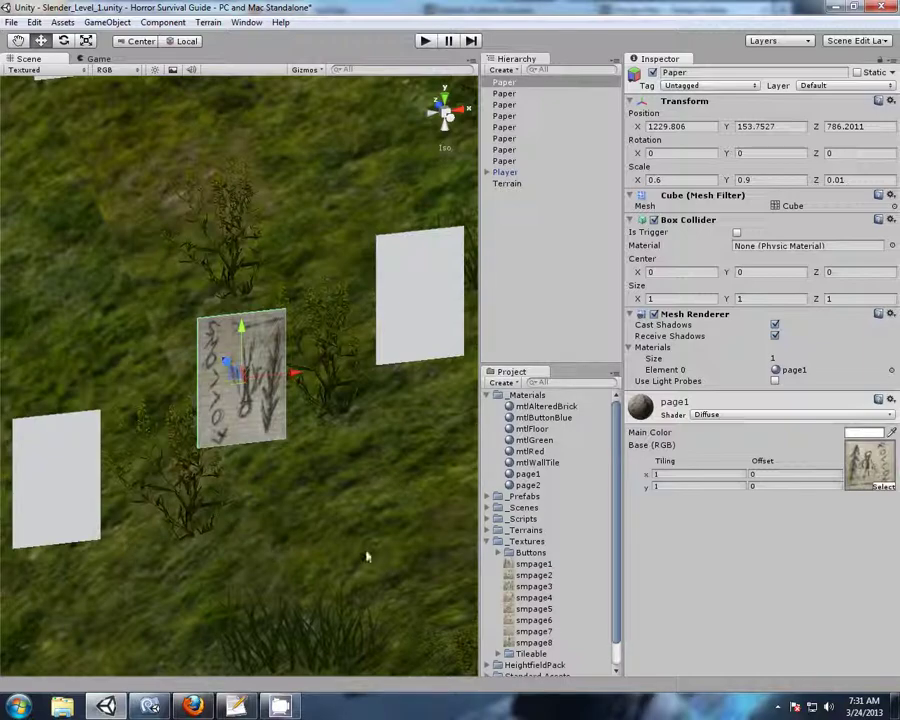
right_drag(155, 390, 702, 350)
scroll(363, 362, up, 3)
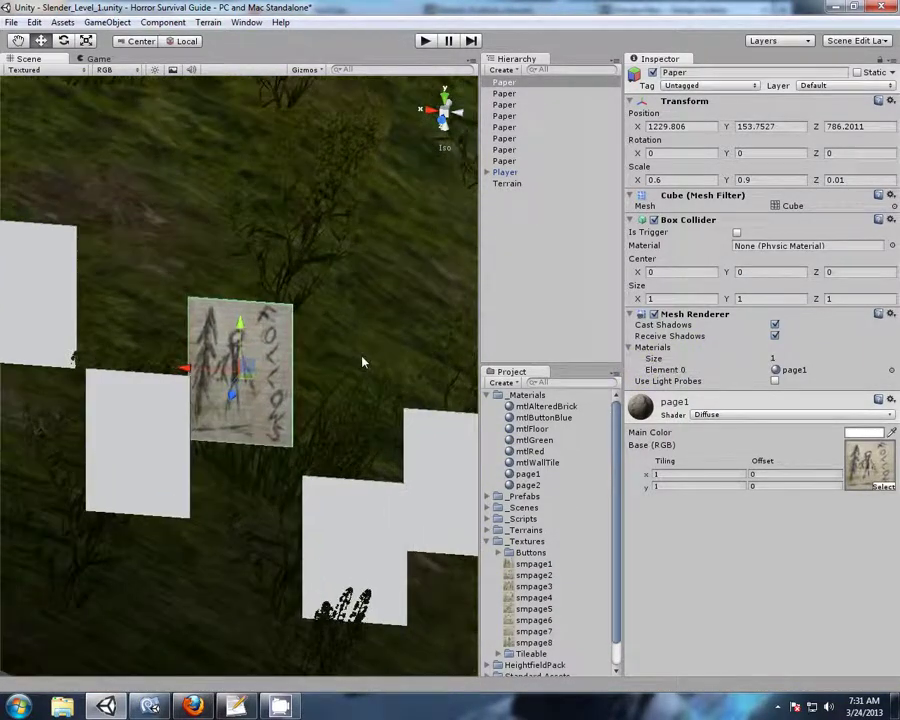
right_drag(369, 368, 297, 305)
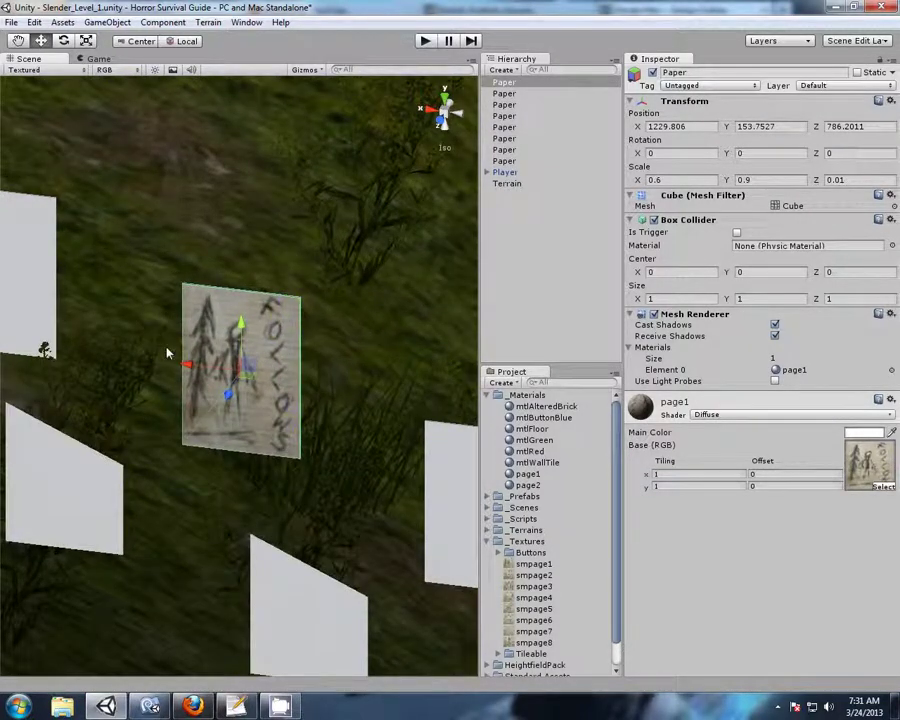
- Assign the smpage2 texture as the base of the page2 material and apply that material to the second Paper in the hierarchy
scroll(366, 365, down, 8)
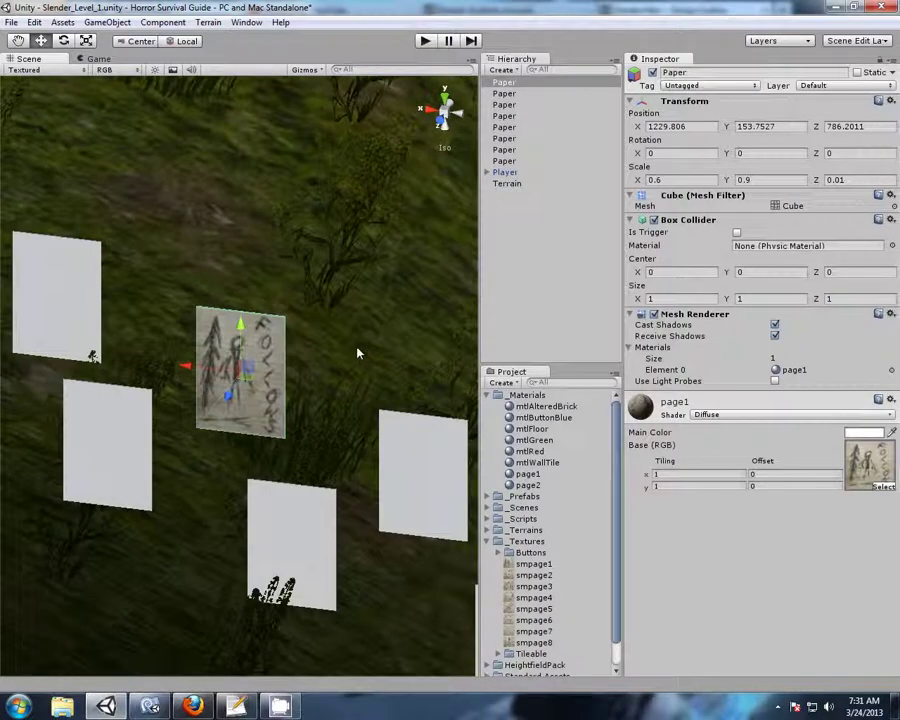
scroll(360, 334, down, 1)
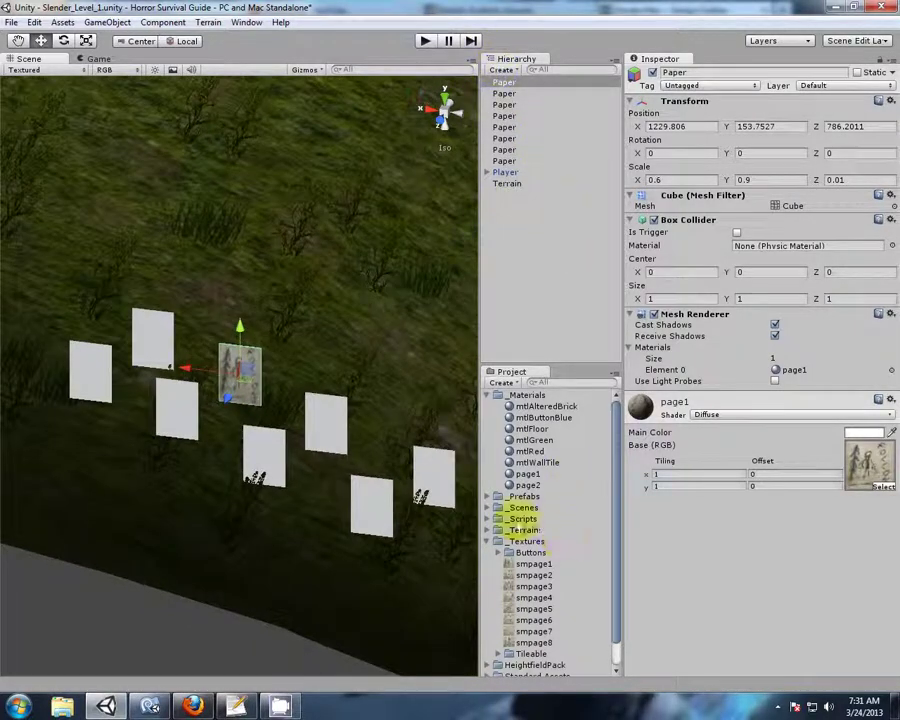
click(527, 485)
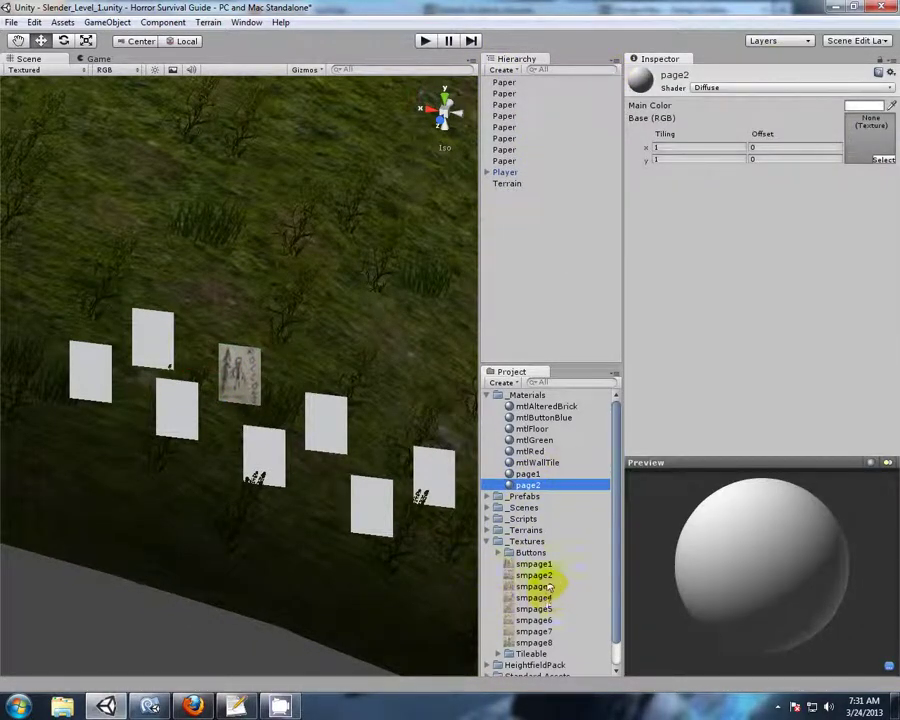
drag(541, 578, 872, 153)
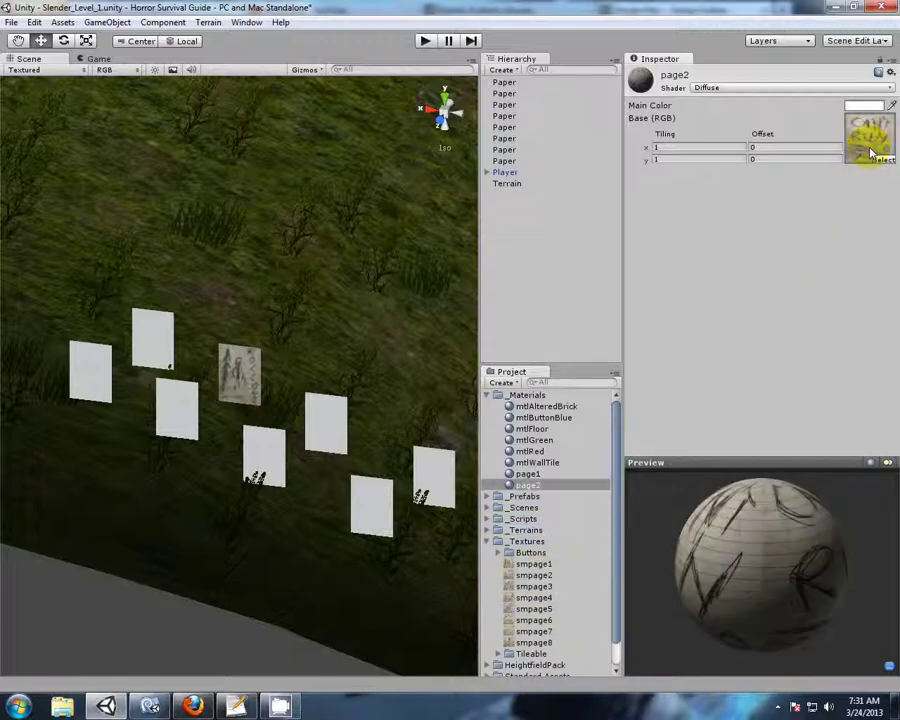
click(505, 94)
drag(527, 486, 502, 90)
middle_drag(411, 376, 356, 300)
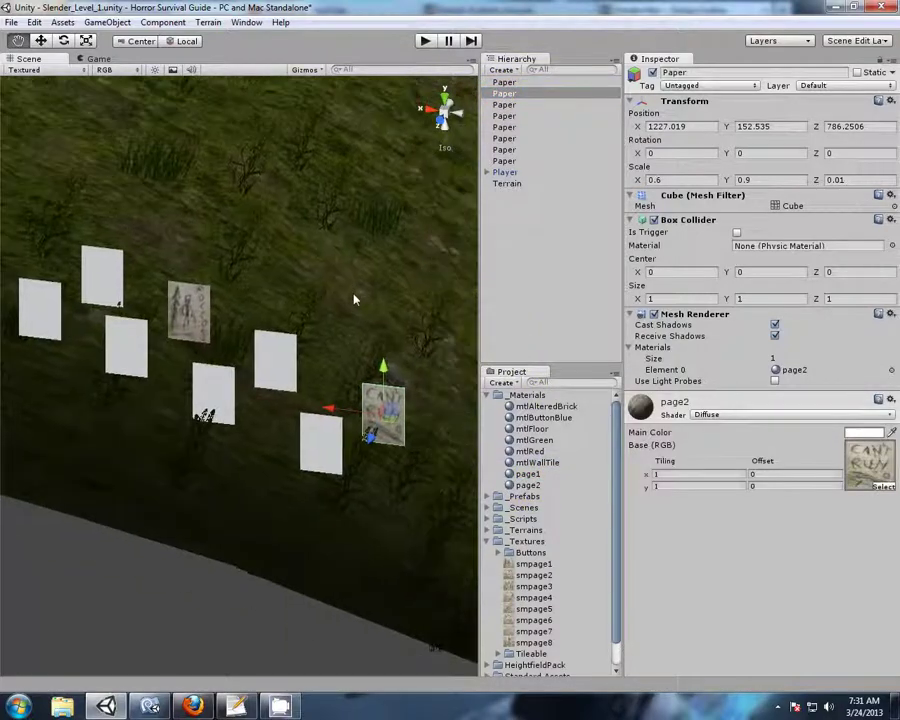
scroll(384, 433, up, 3)
click(401, 391)
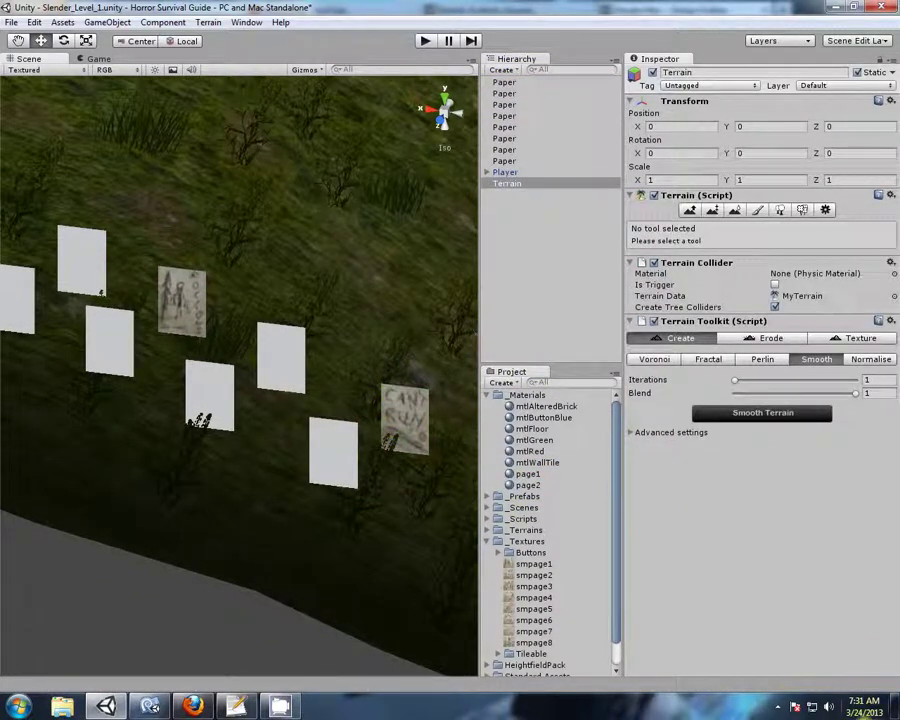
click(779, 708)
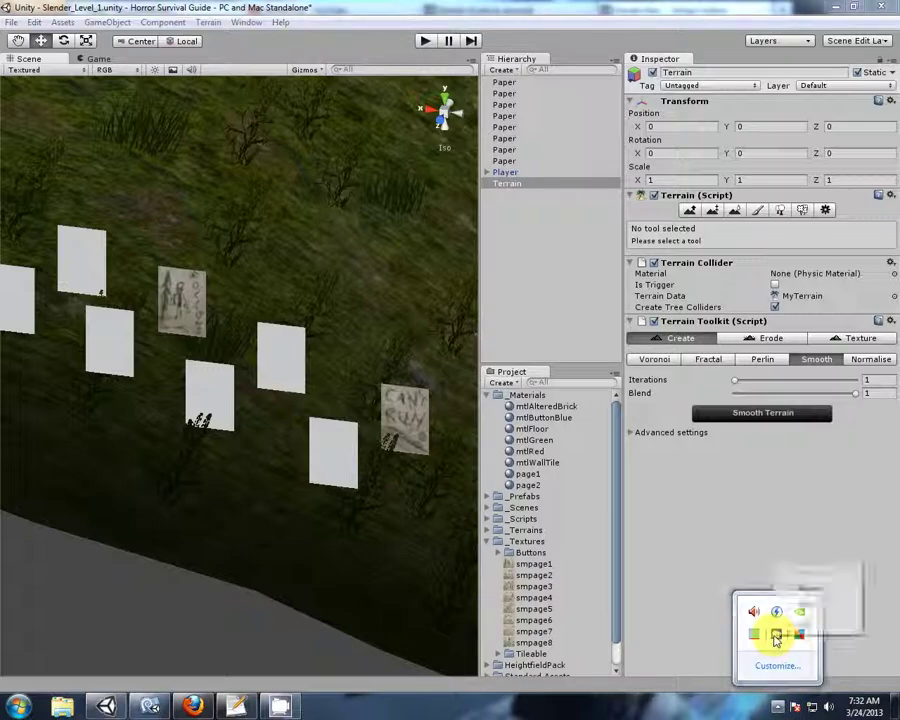
right_click(775, 634)
click(808, 590)
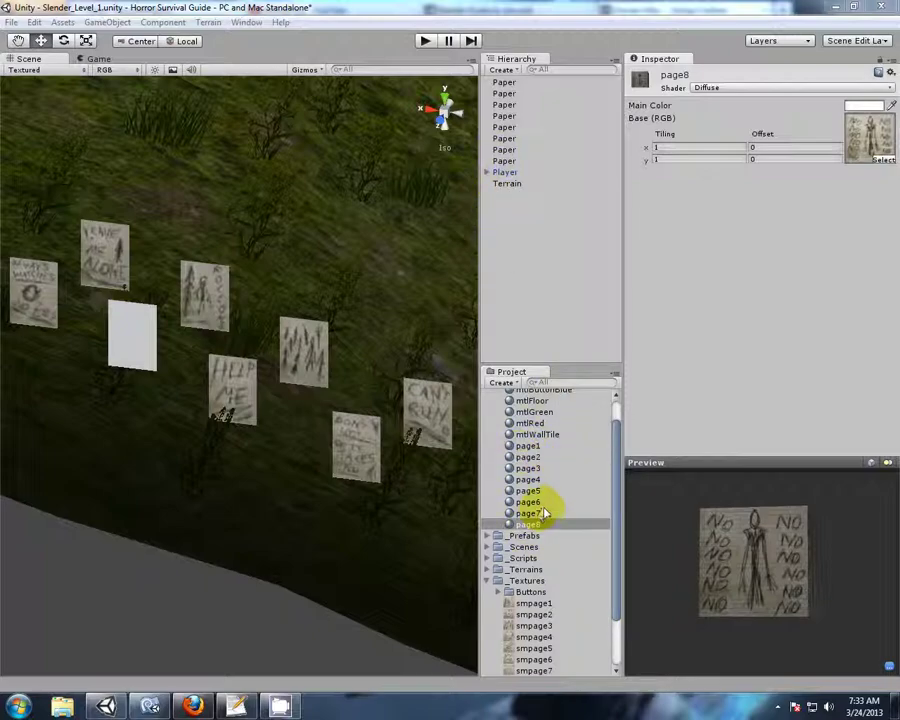
- Apply the page8 material to the last Paper in the hierarchy and clear the selection
click(506, 162)
drag(527, 525, 739, 498)
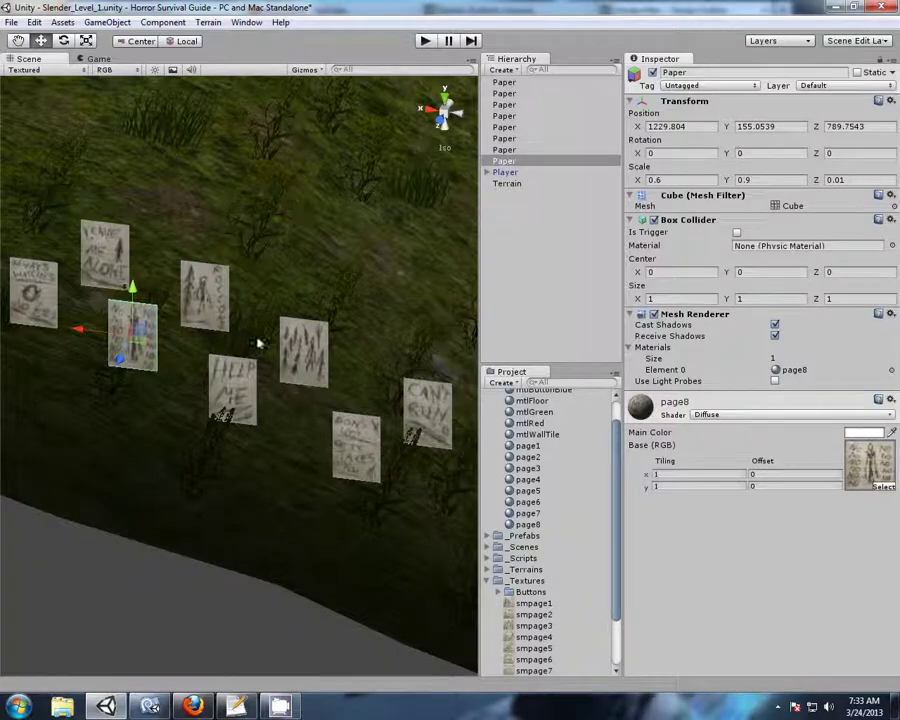
click(190, 496)
right_drag(190, 496, 196, 522)
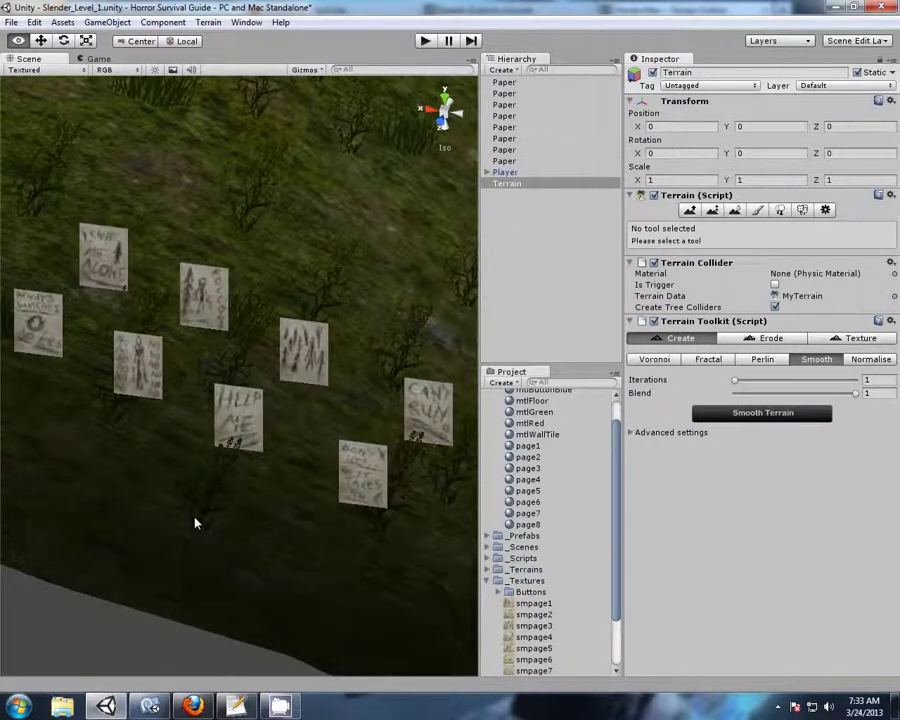
click(540, 276)
- Set the Y rotation of all eight Paper objects to 180 and check their page images in the scene
scroll(293, 283, down, 5)
right_drag(283, 291, 275, 327)
scroll(277, 332, up, 2)
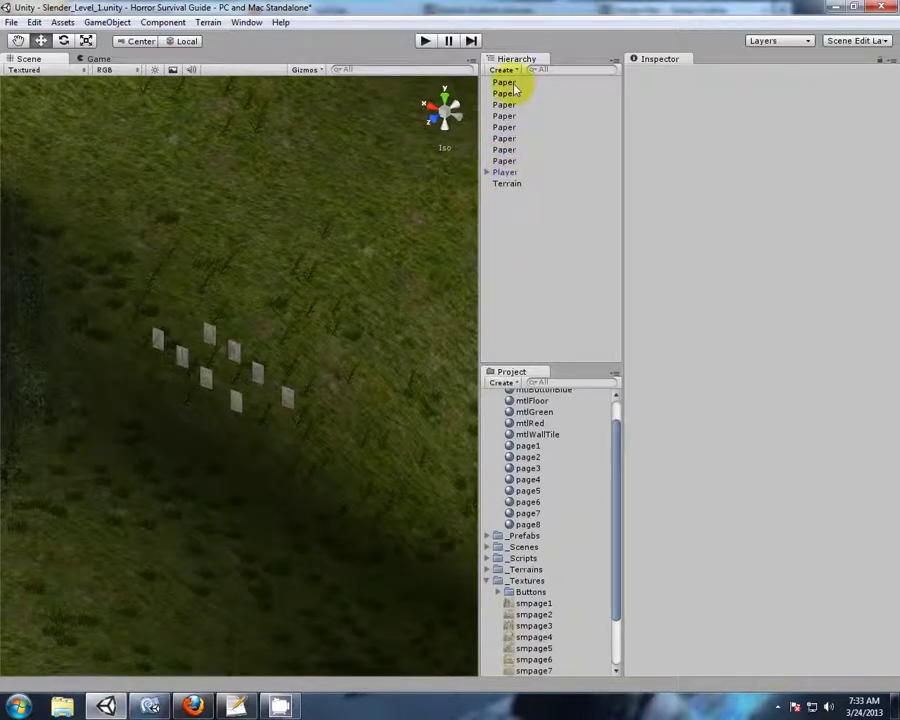
click(505, 161)
shift+click(503, 82)
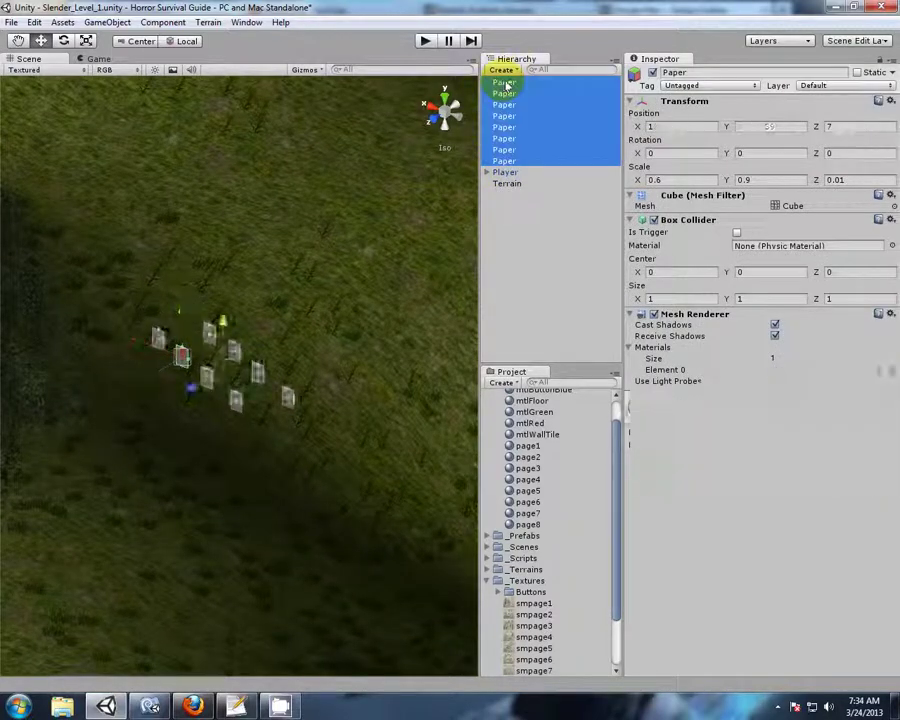
click(750, 152)
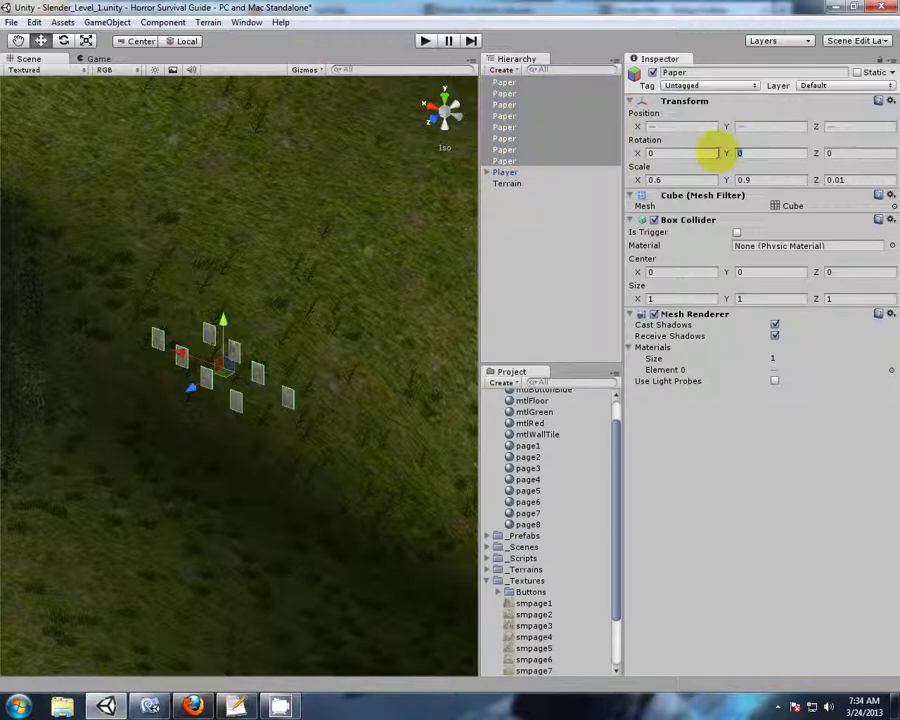
text(180)
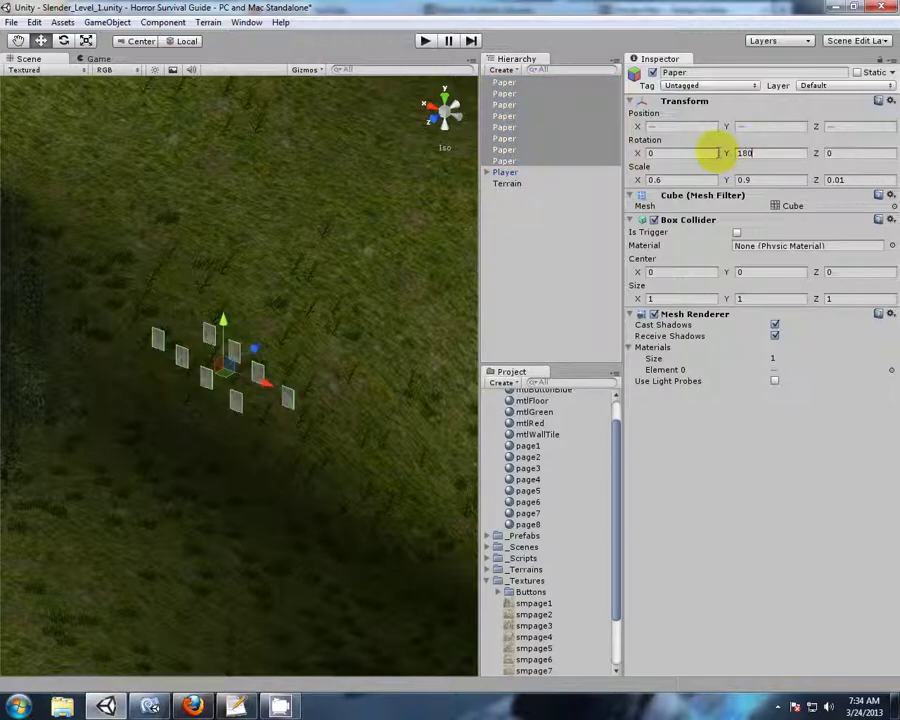
click(512, 236)
right_drag(441, 398, 400, 391)
scroll(237, 364, up, 6)
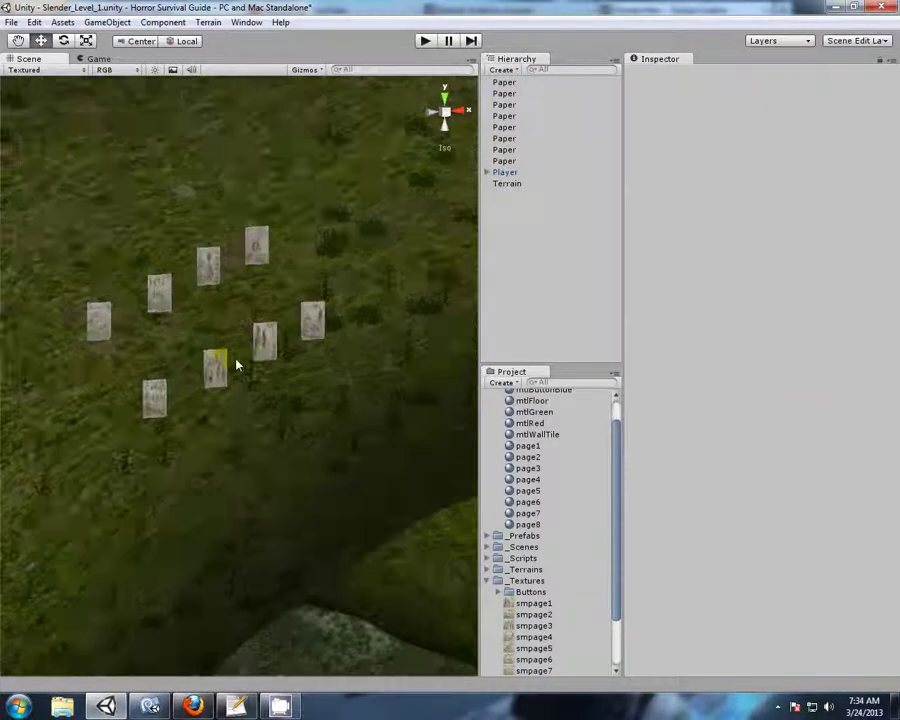
scroll(271, 436, down, 2)
scroll(283, 425, down, 5)
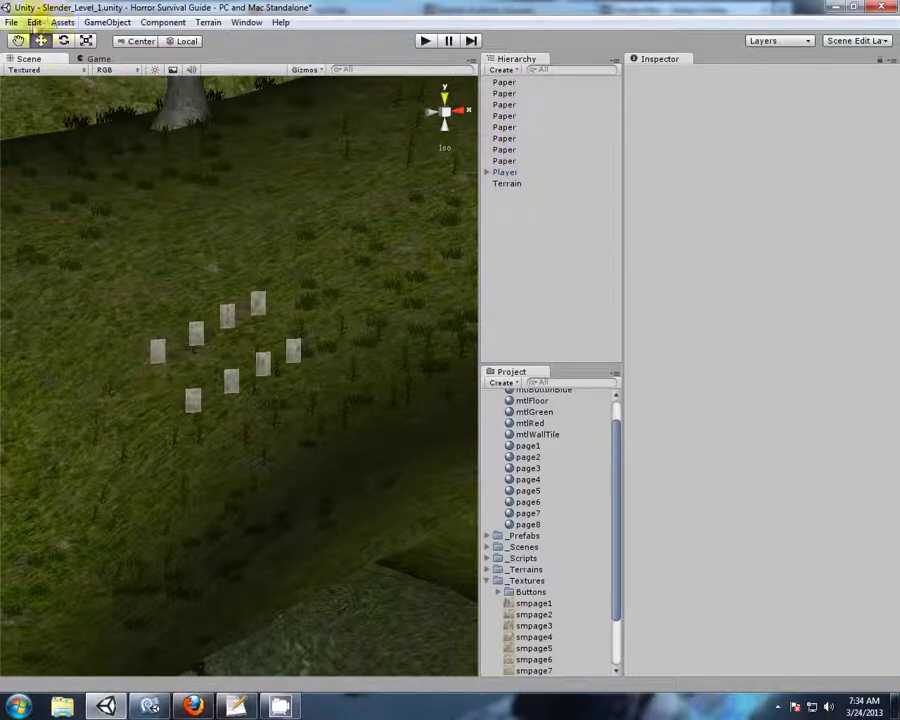
- Save the scene and widen the Scene view area
click(11, 22)
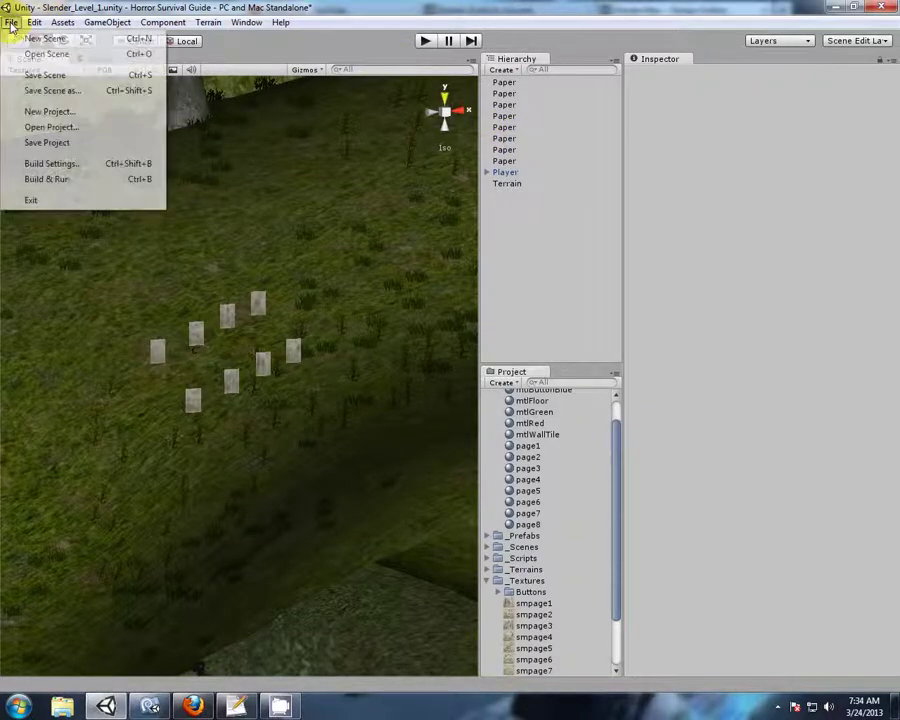
click(74, 76)
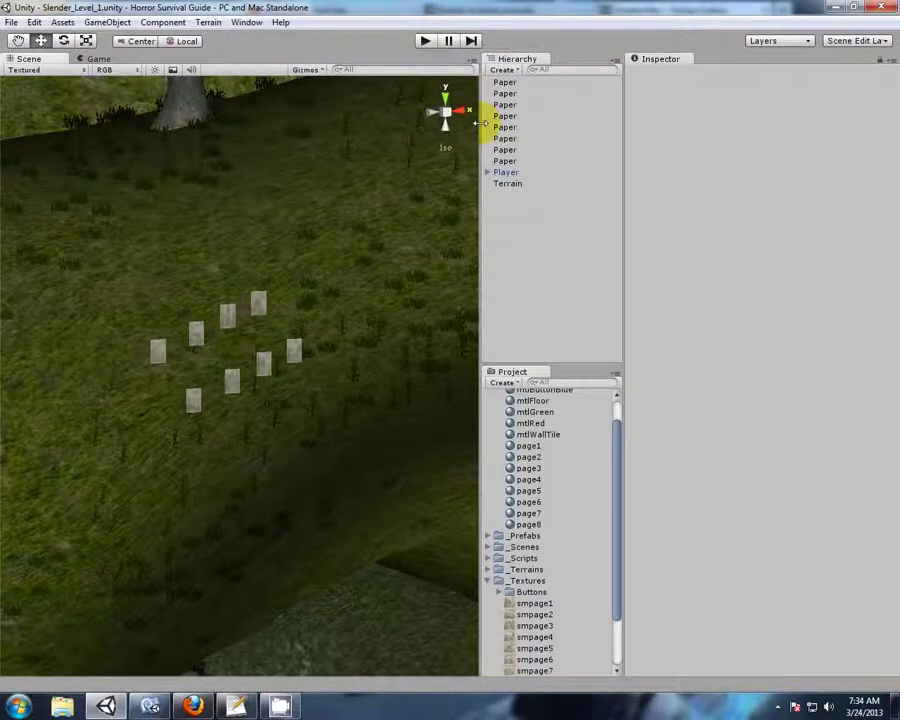
drag(481, 122, 572, 123)
- Play the game and walk the player across the terrain up to the CAN'T RUN page
click(426, 42)
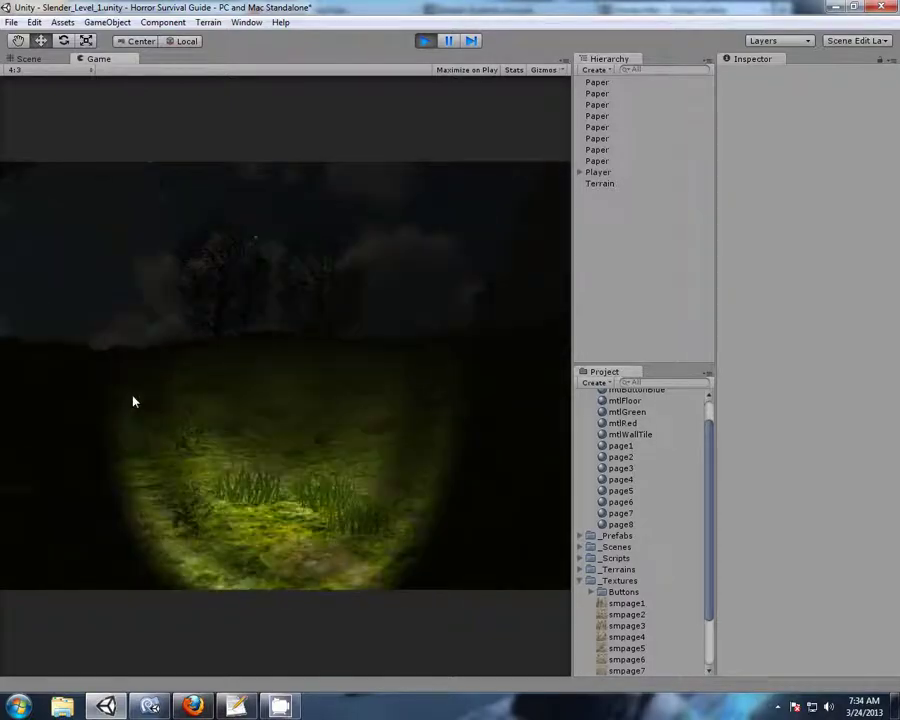
key(w)
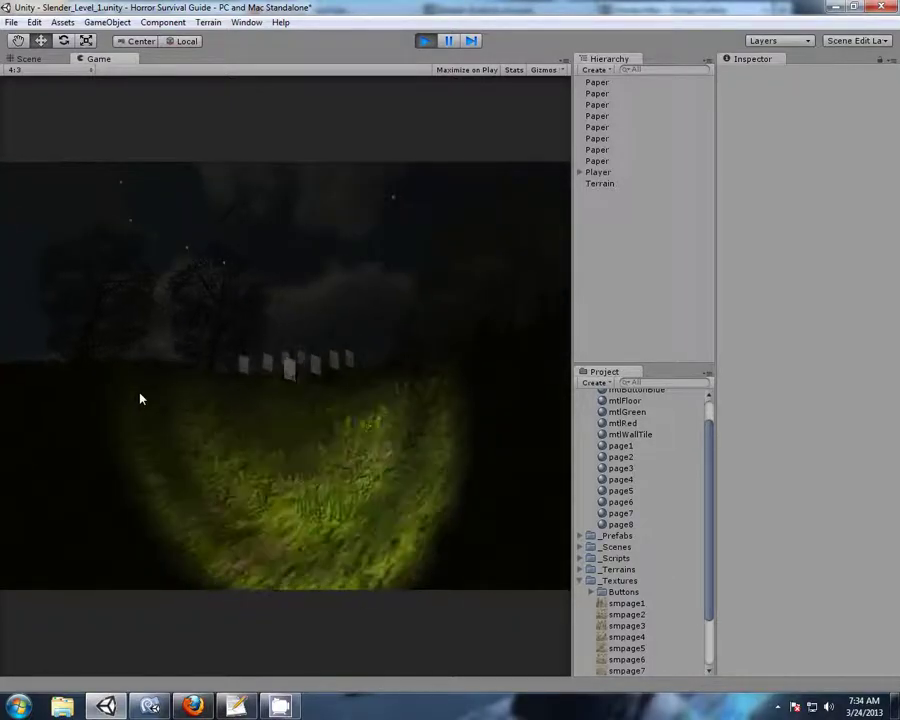
key(w)
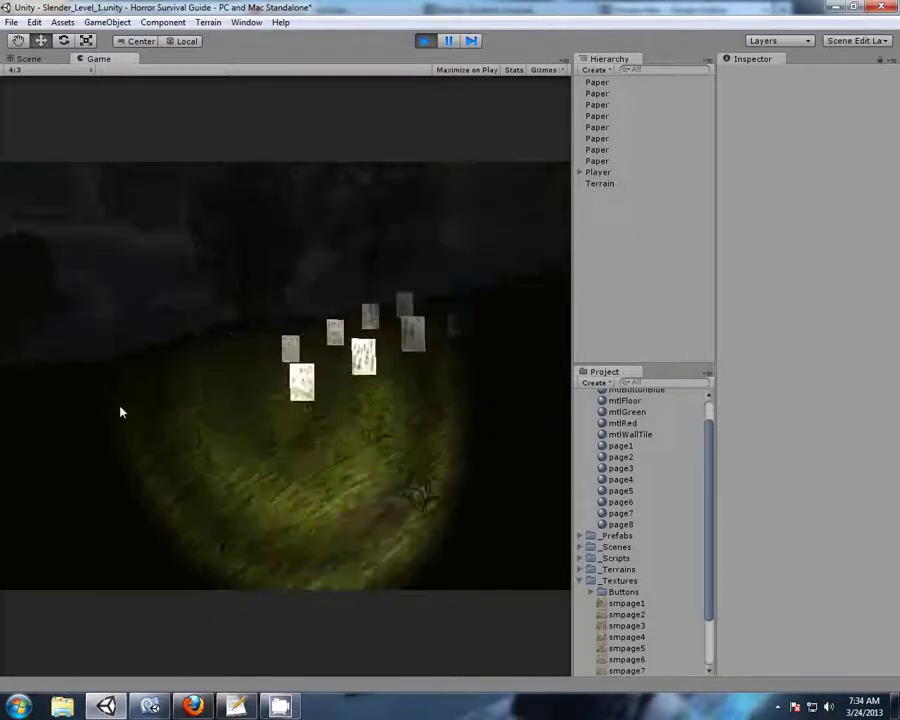
key(w)
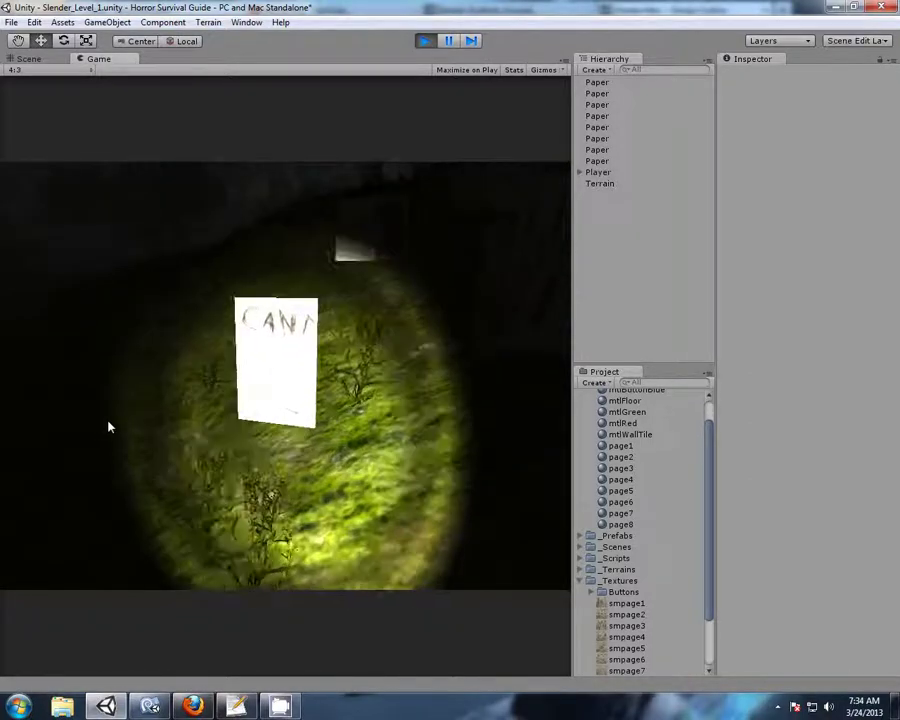
key(w)
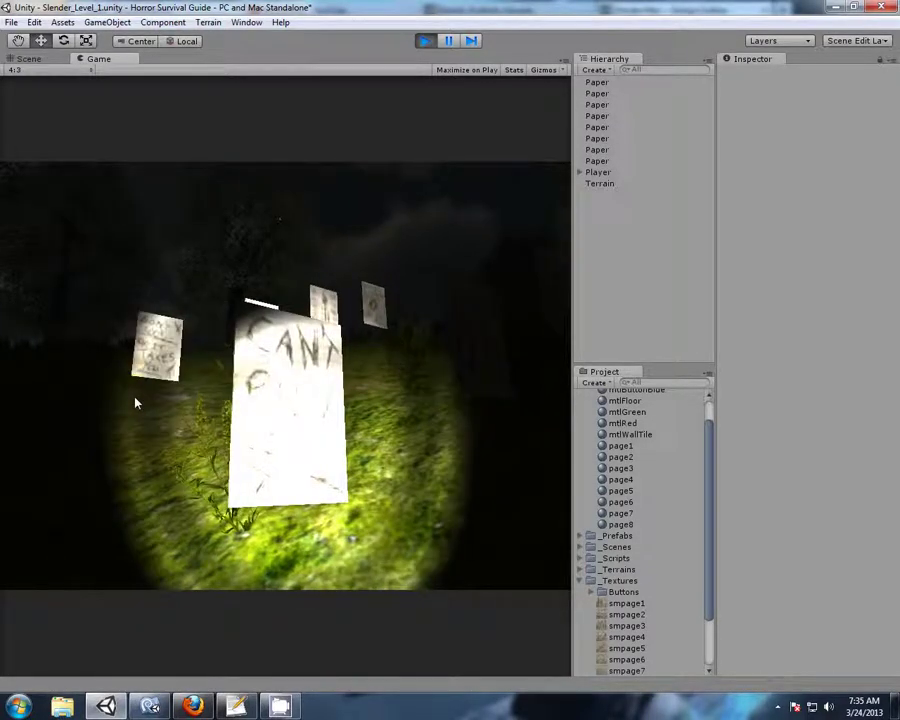
- Collect the CAN'T RUN page, a nearby paper and the NO page while walking through the running game
key(e)
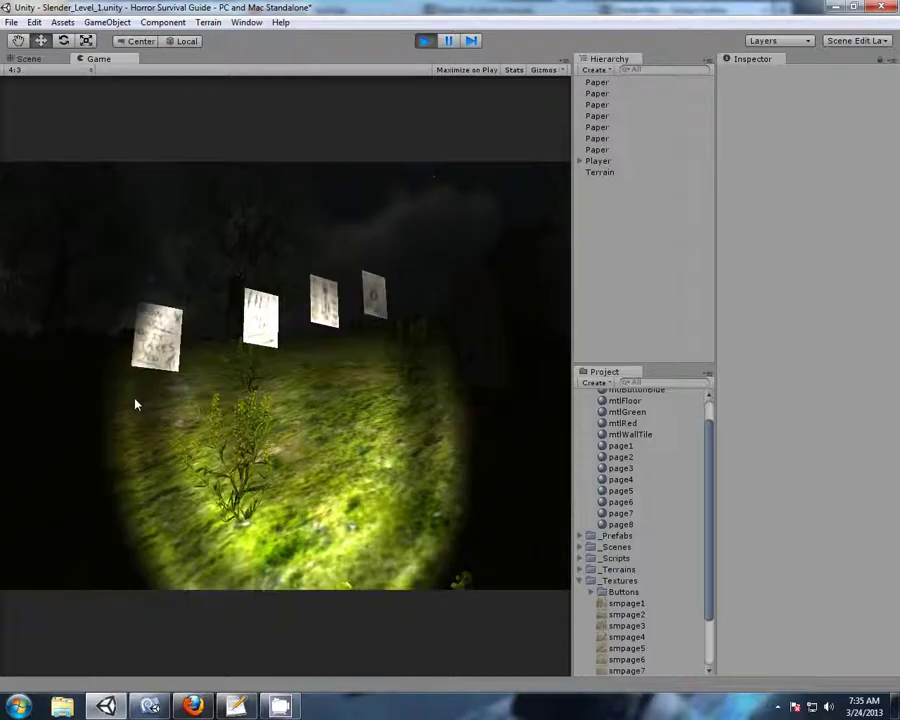
key(d)
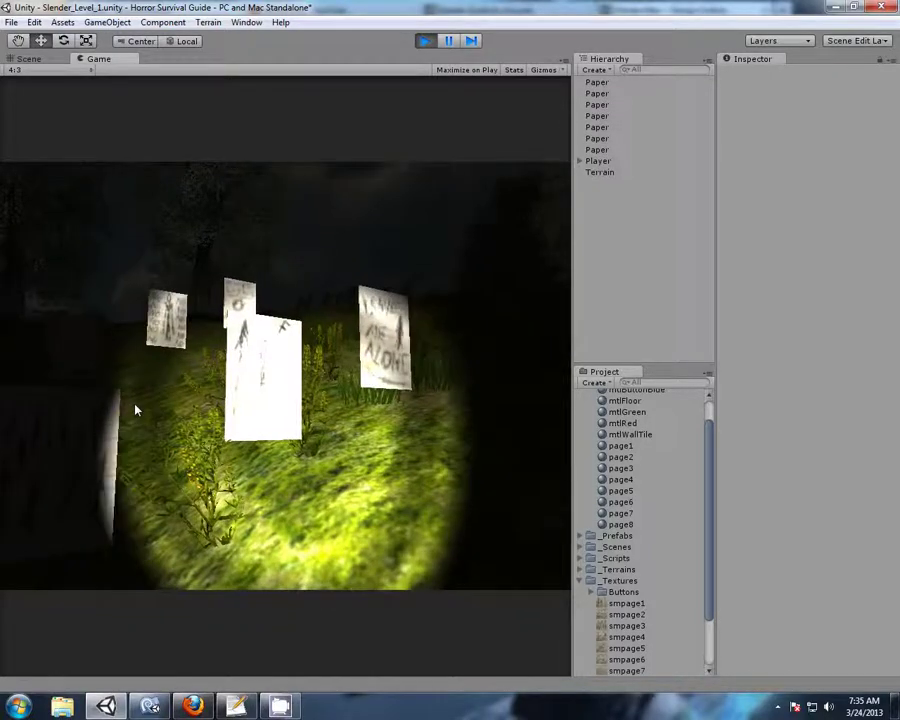
key(d)
key(w)
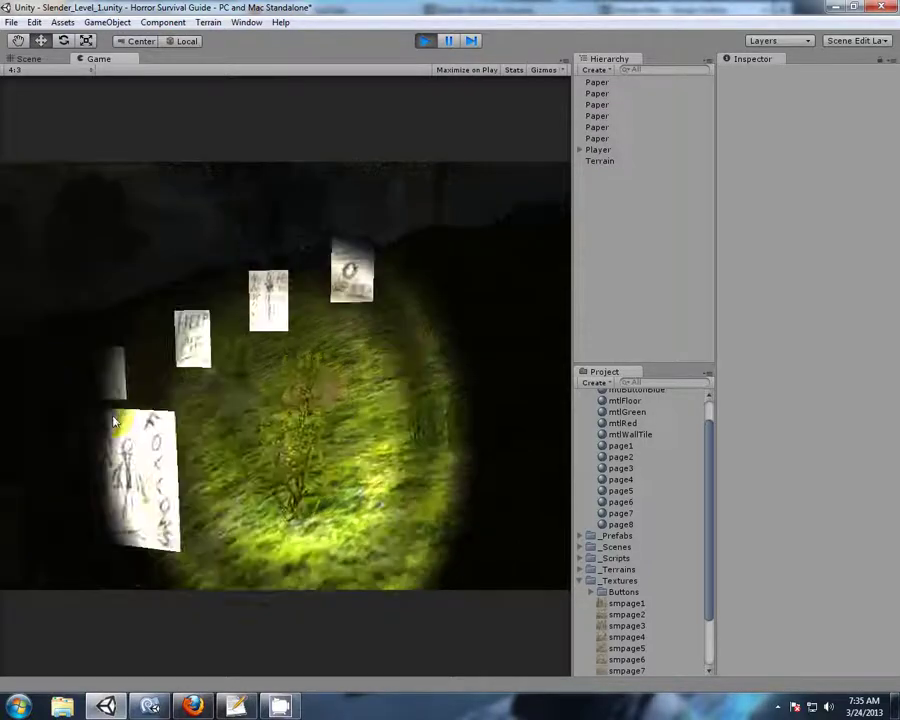
key(d)
key(w)
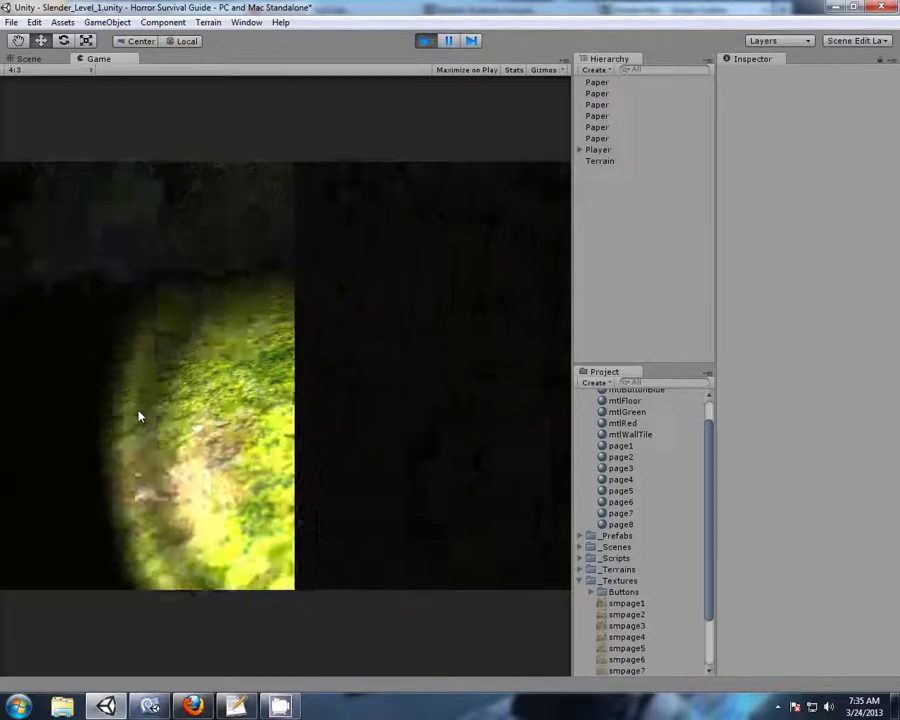
key(w)
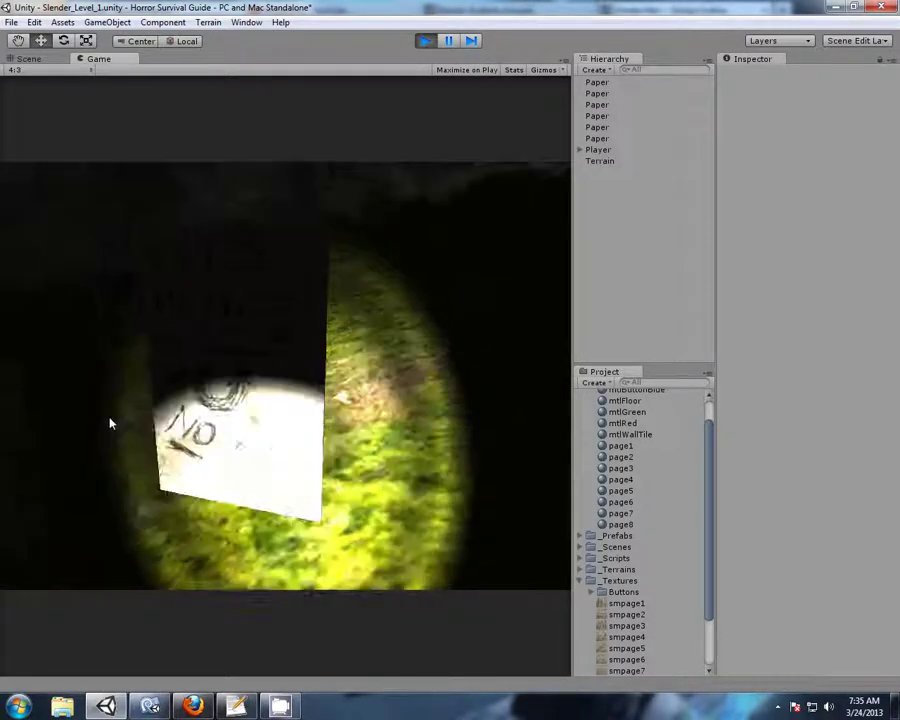
click(119, 401)
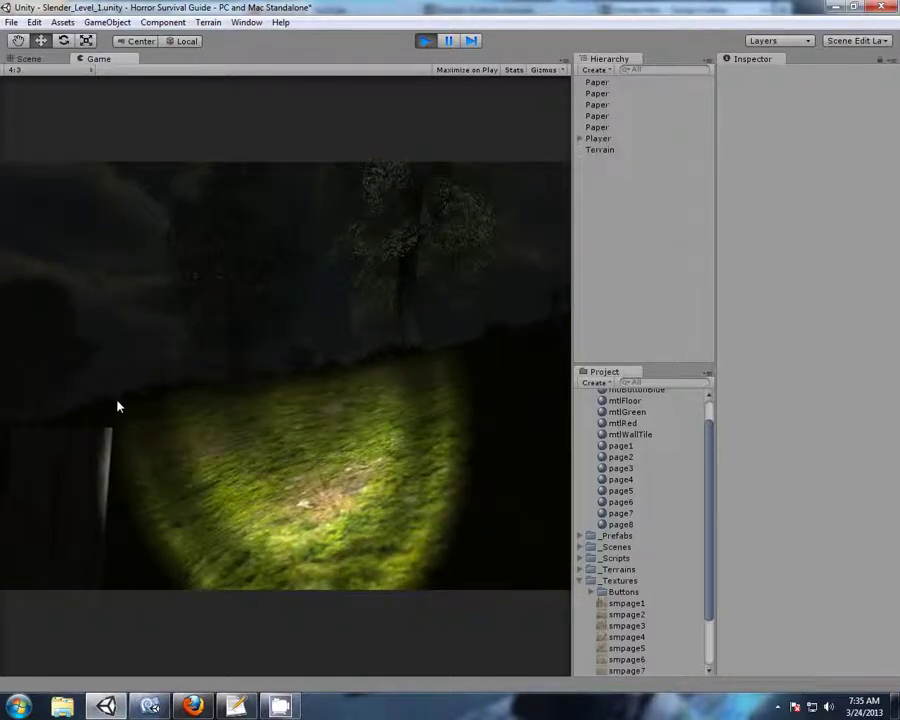
- Walk on and collect two more papers, including the page reading LOOK OR IT TAKES YOU
key(a)
click(115, 404)
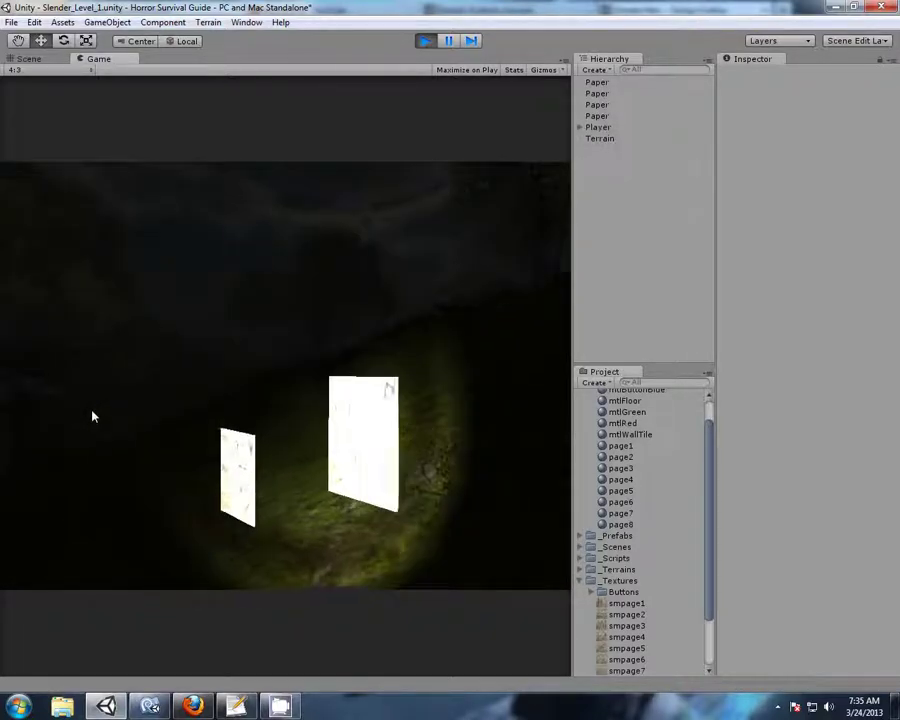
key(w)
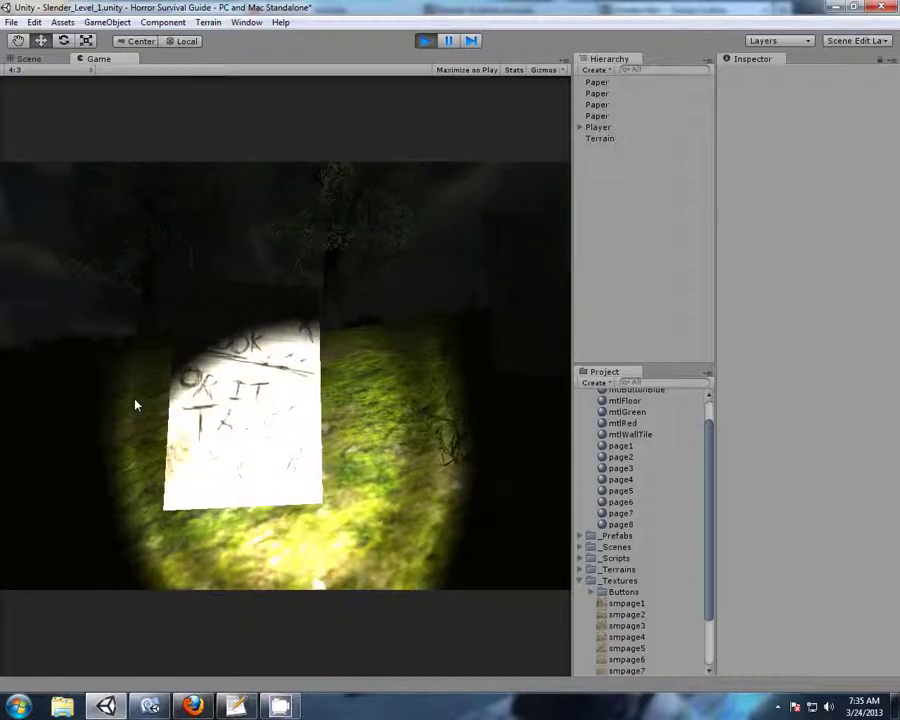
key(w)
click(130, 393)
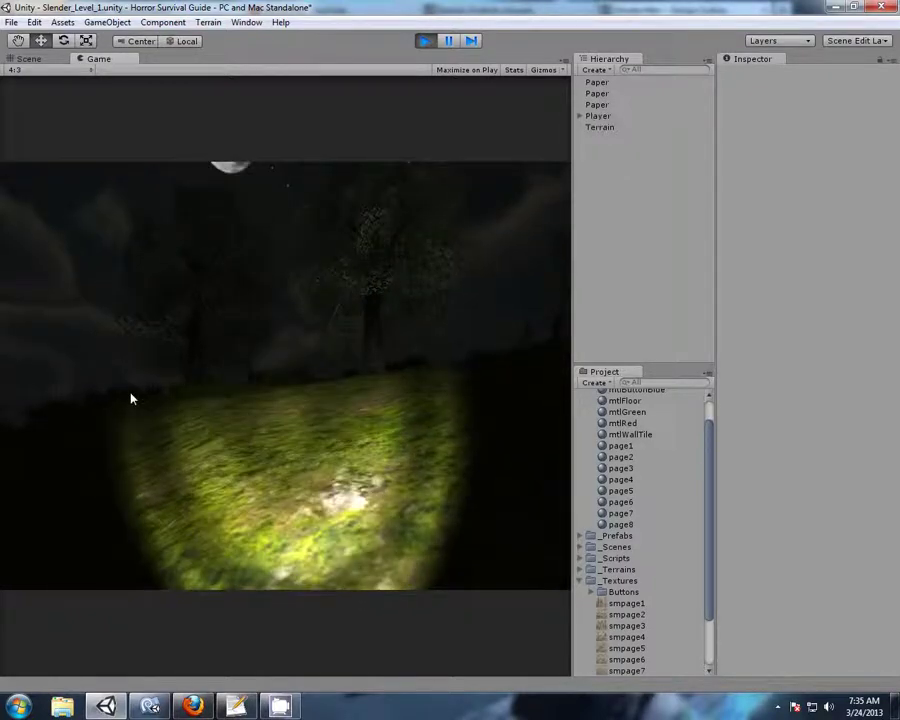
- Pause the game, place the floating Console window clear of the Game view, and resume play
key(ctrl+shift+p)
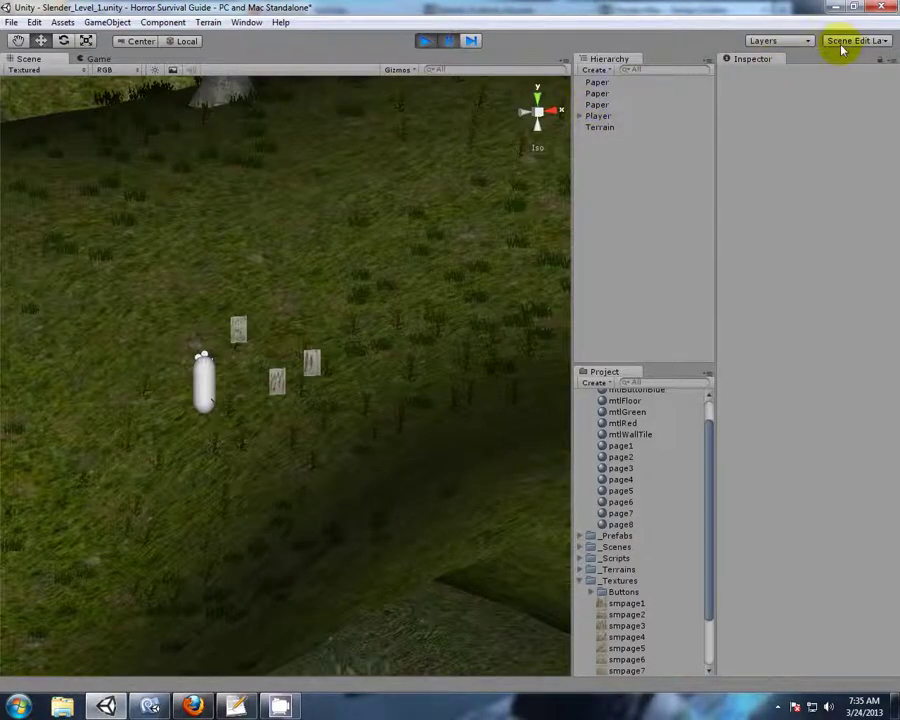
click(840, 41)
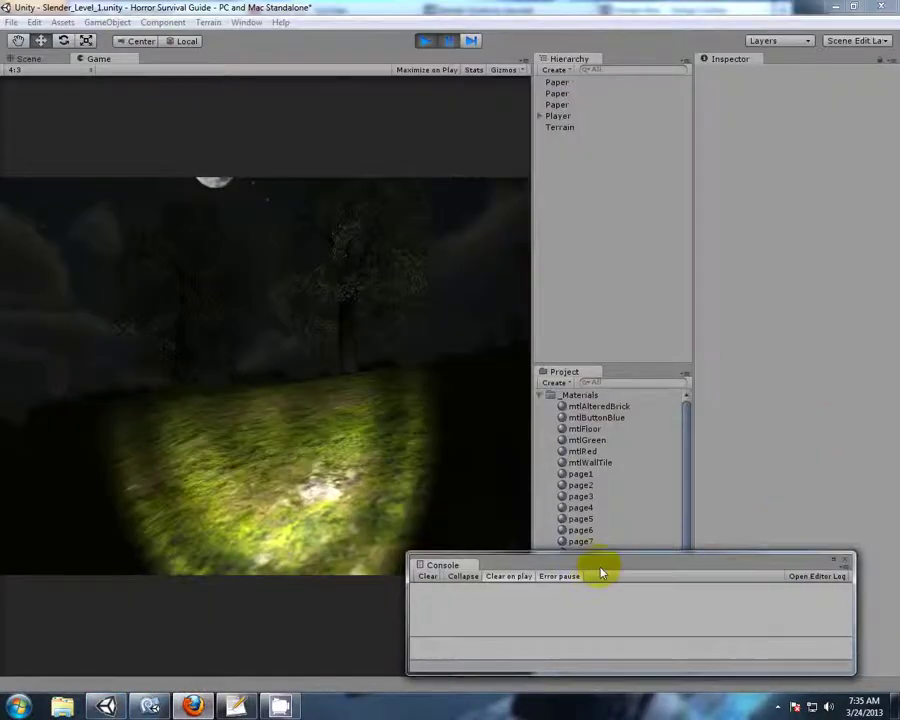
drag(596, 568, 682, 563)
click(451, 43)
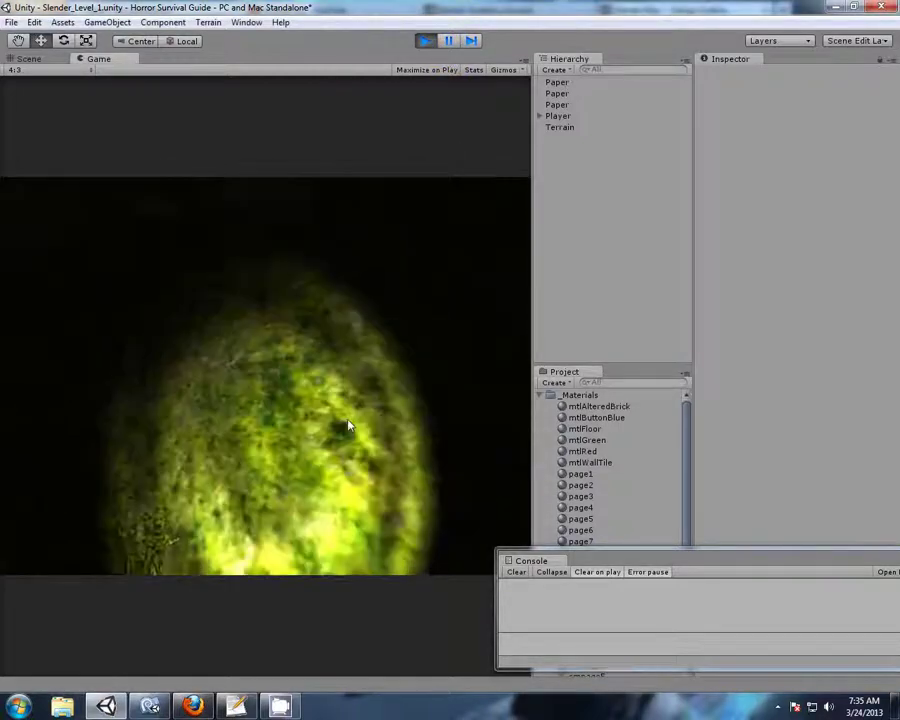
- Walk to the three remaining papers, collect each one, and stop the game
key(w)
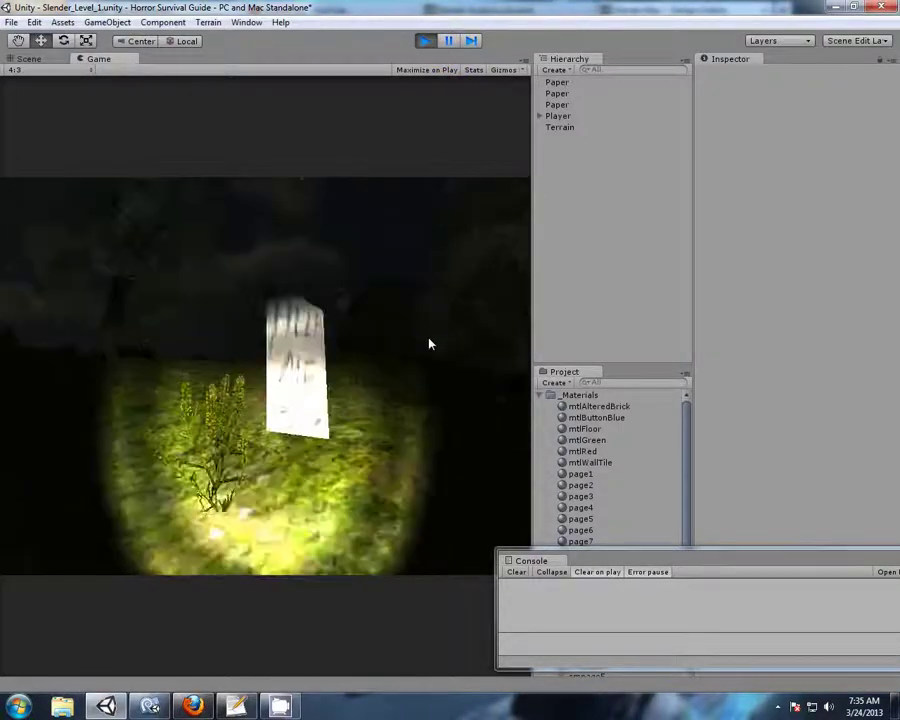
click(389, 357)
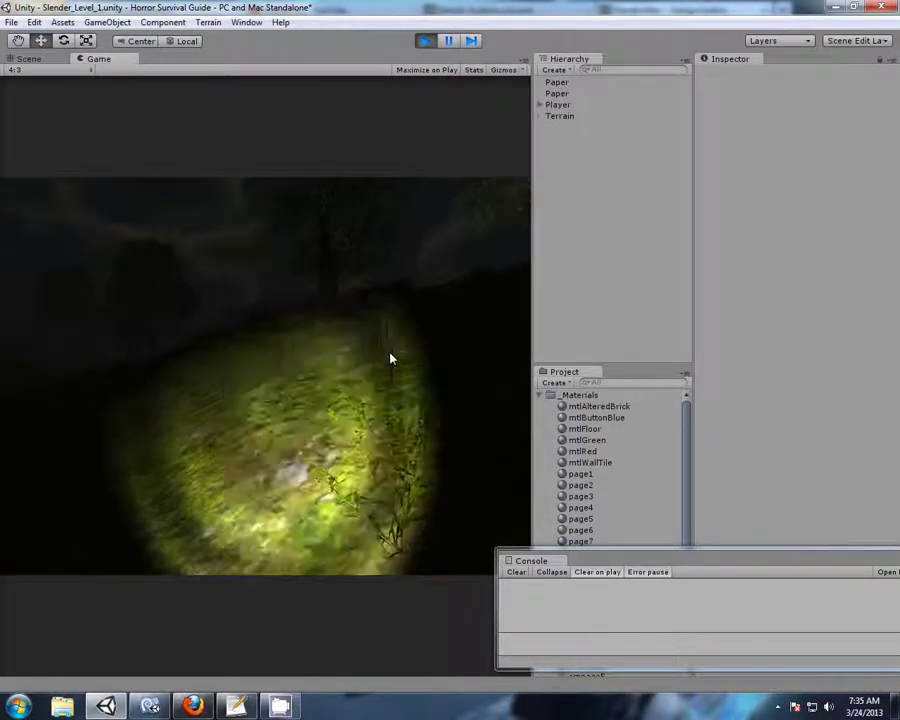
key(w)
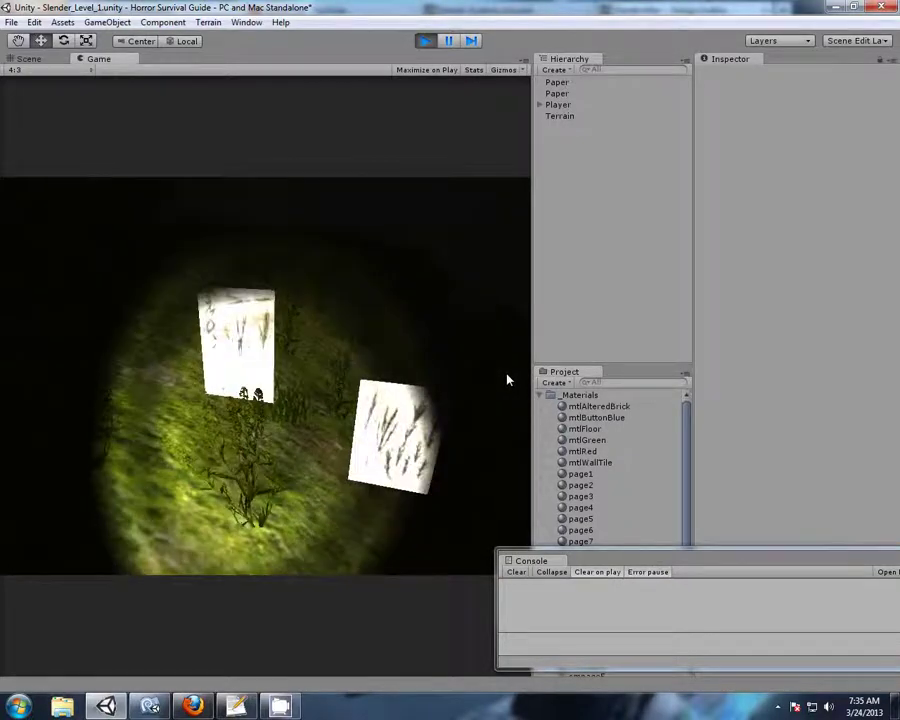
key(w)
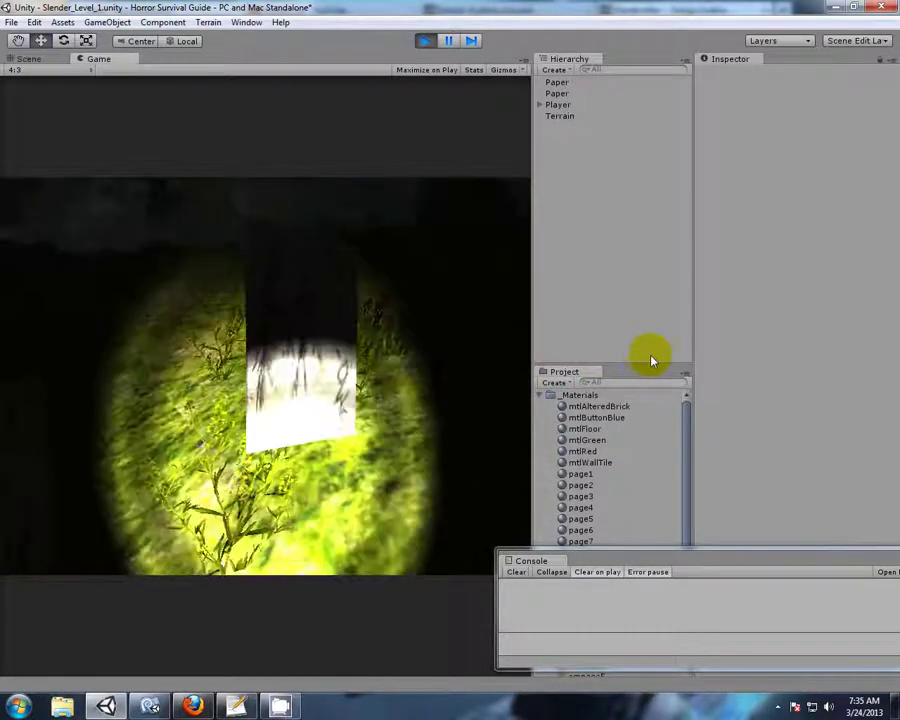
click(655, 348)
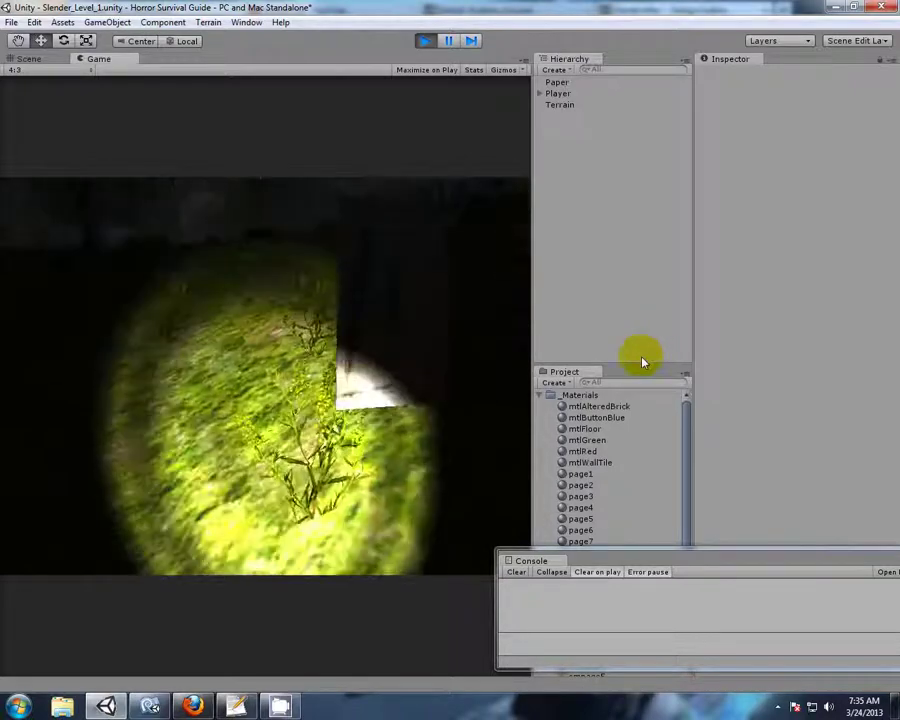
key(w)
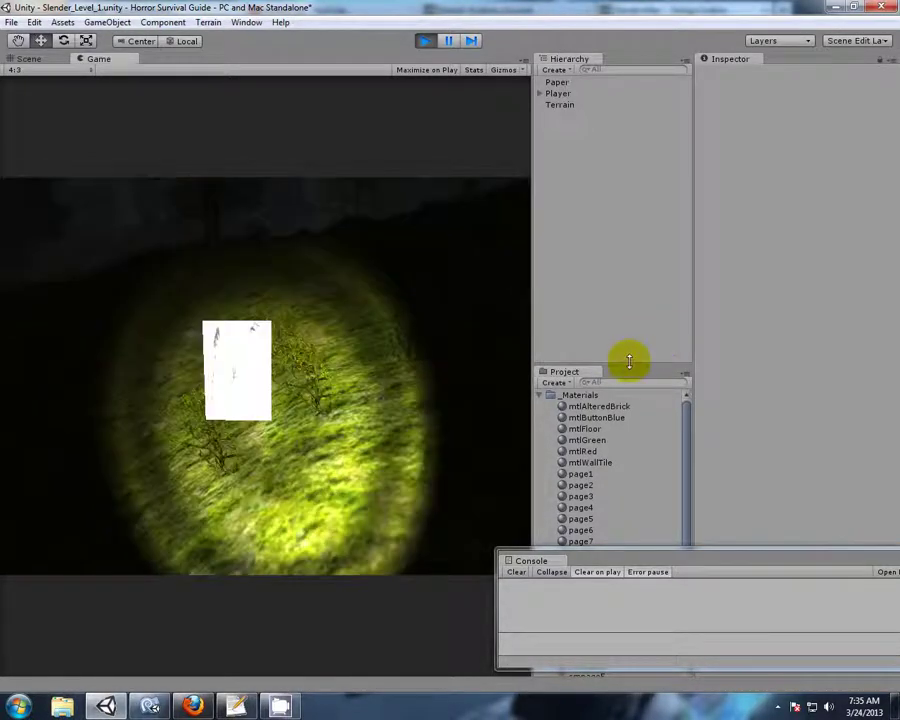
click(622, 363)
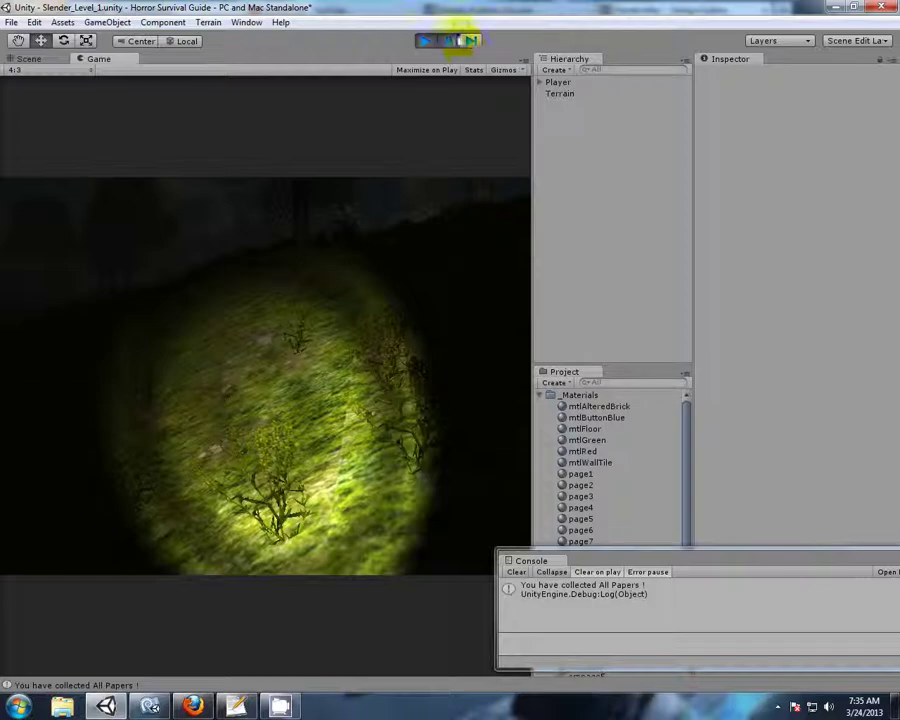
click(428, 42)
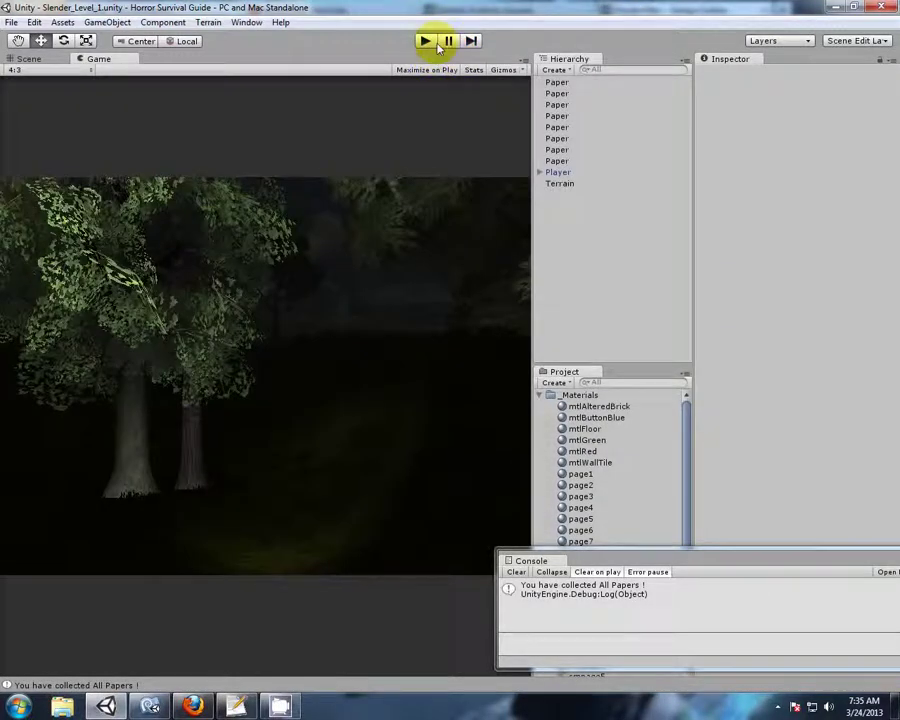
- Replay the game, collect all eight papers again, pause, and select the logged message in the Console
click(428, 42)
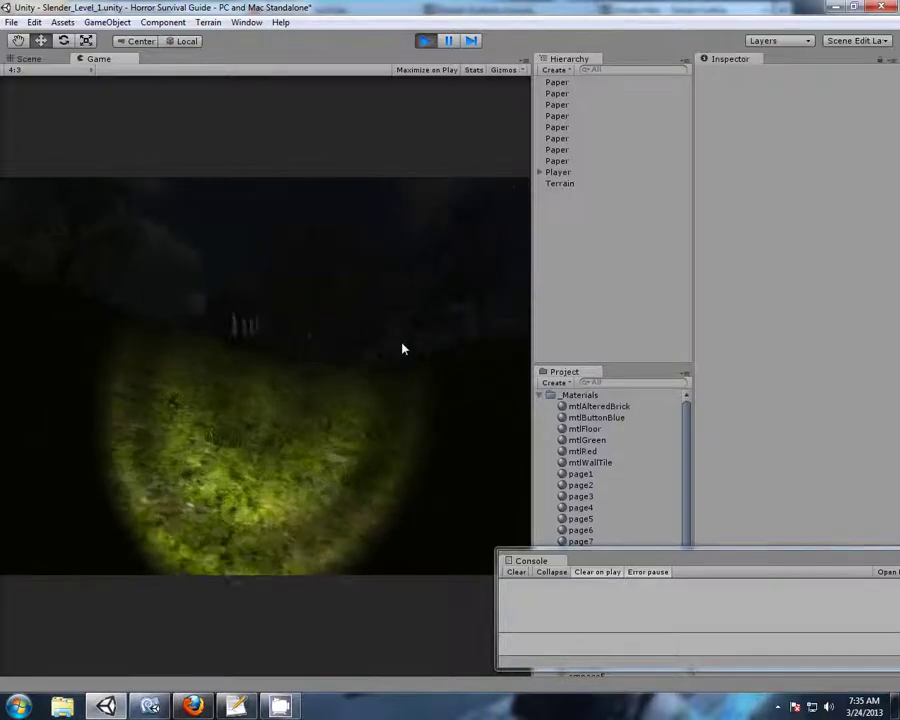
key(w)
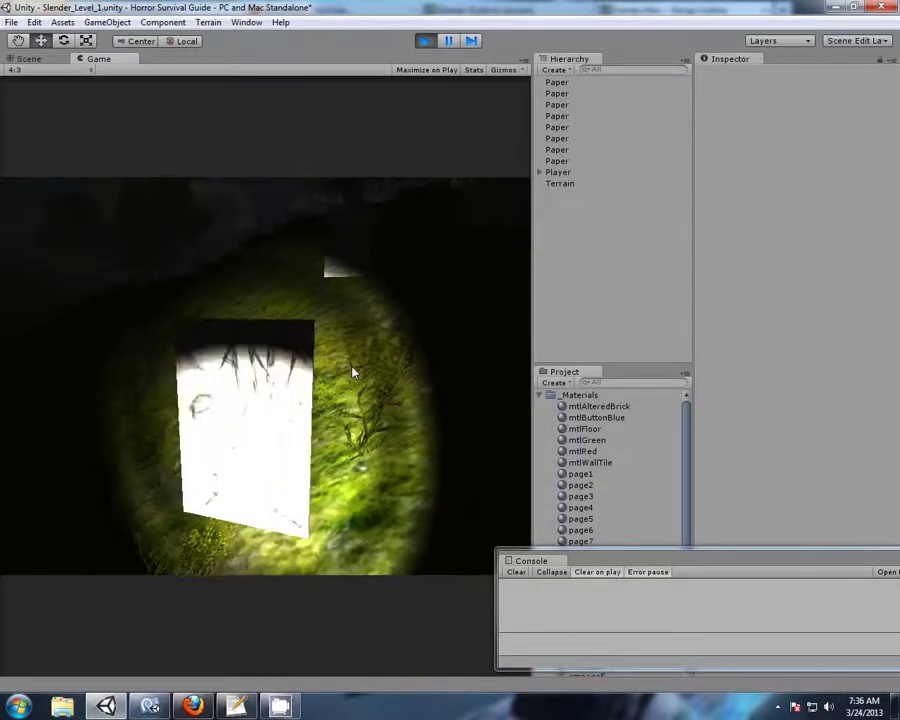
click(351, 367)
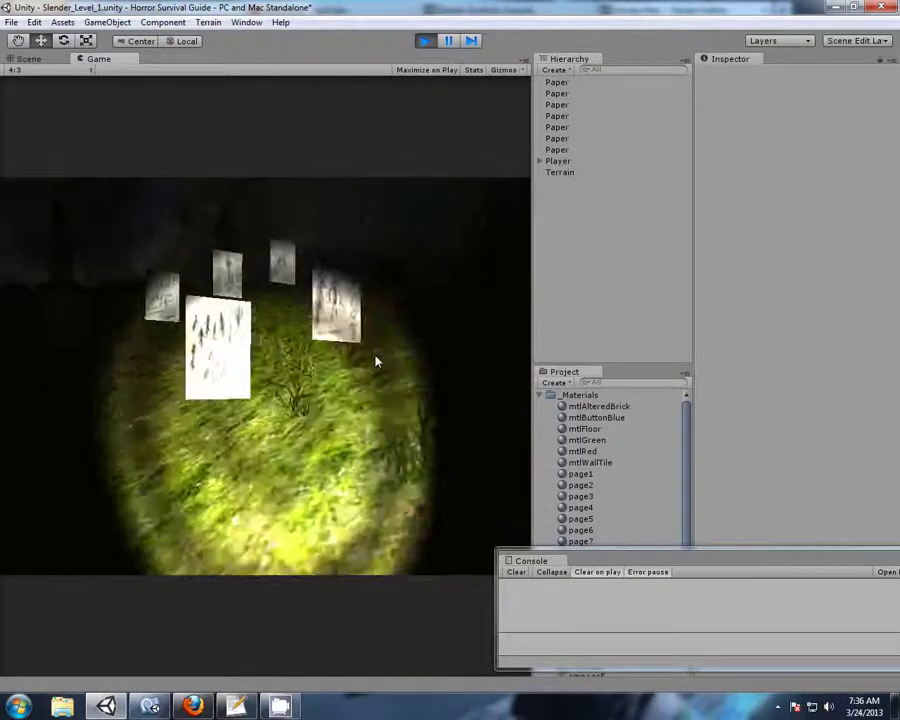
click(367, 358)
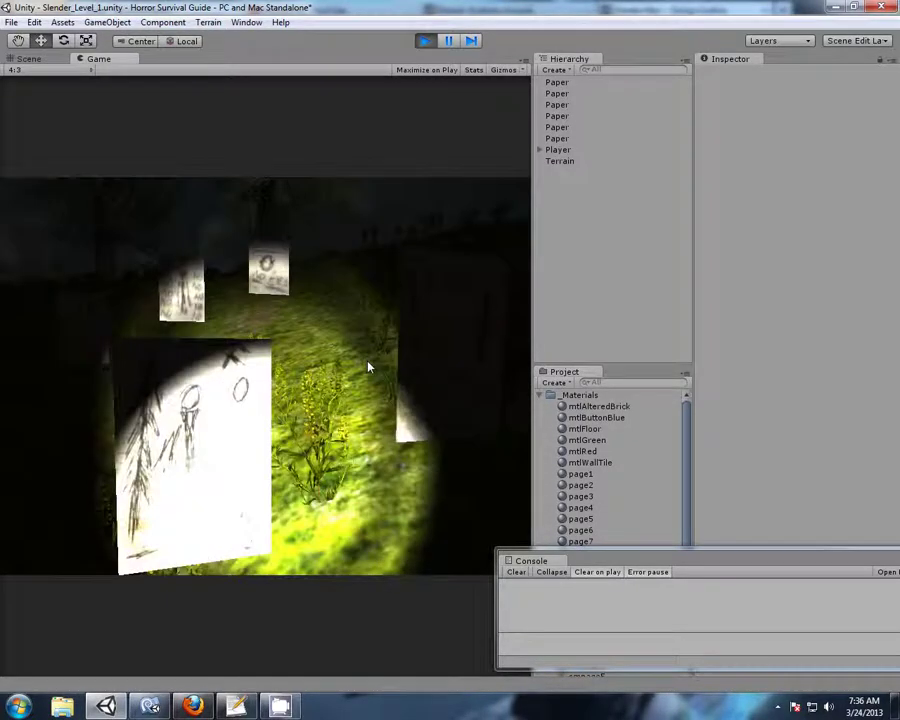
click(363, 366)
click(370, 372)
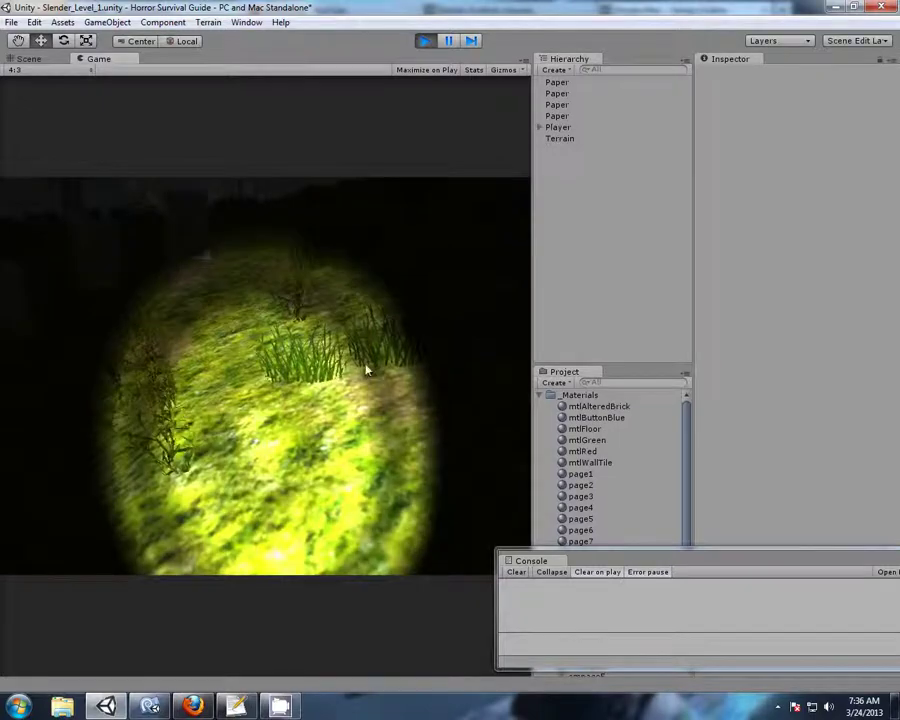
click(365, 349)
click(347, 350)
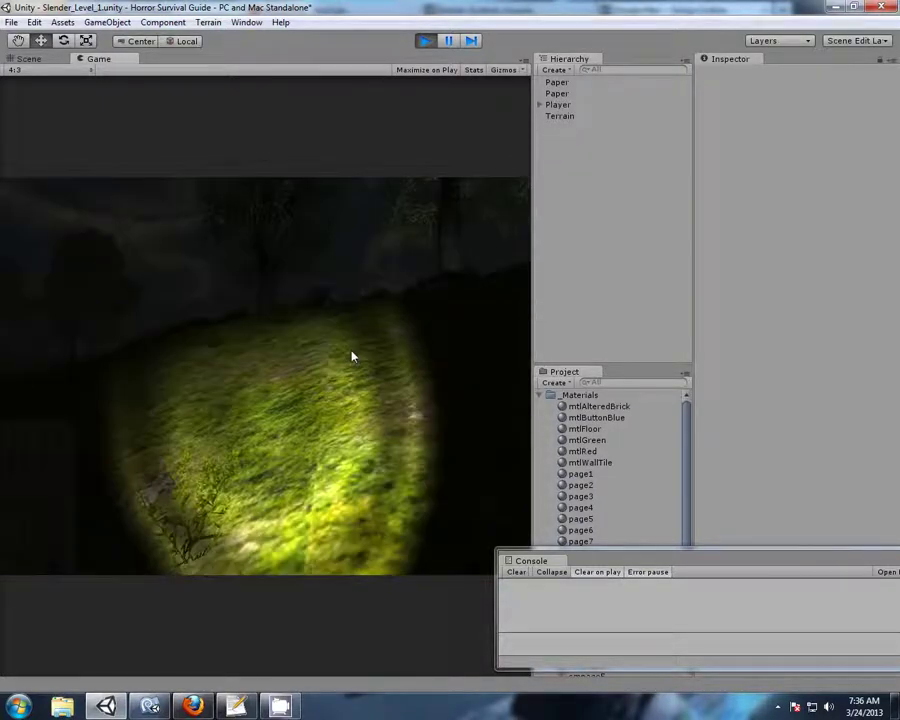
click(348, 356)
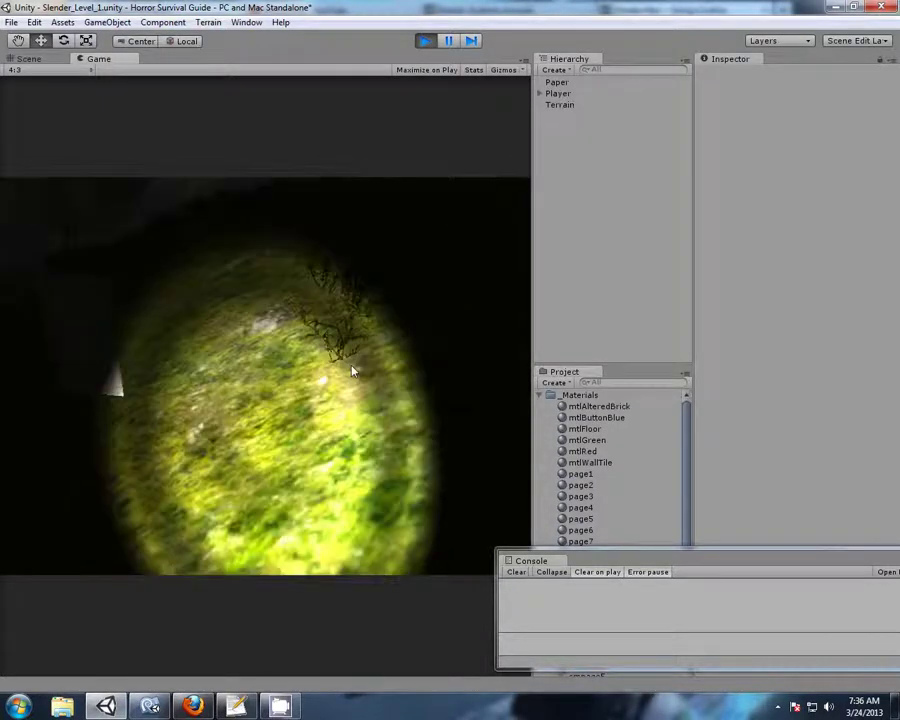
click(345, 352)
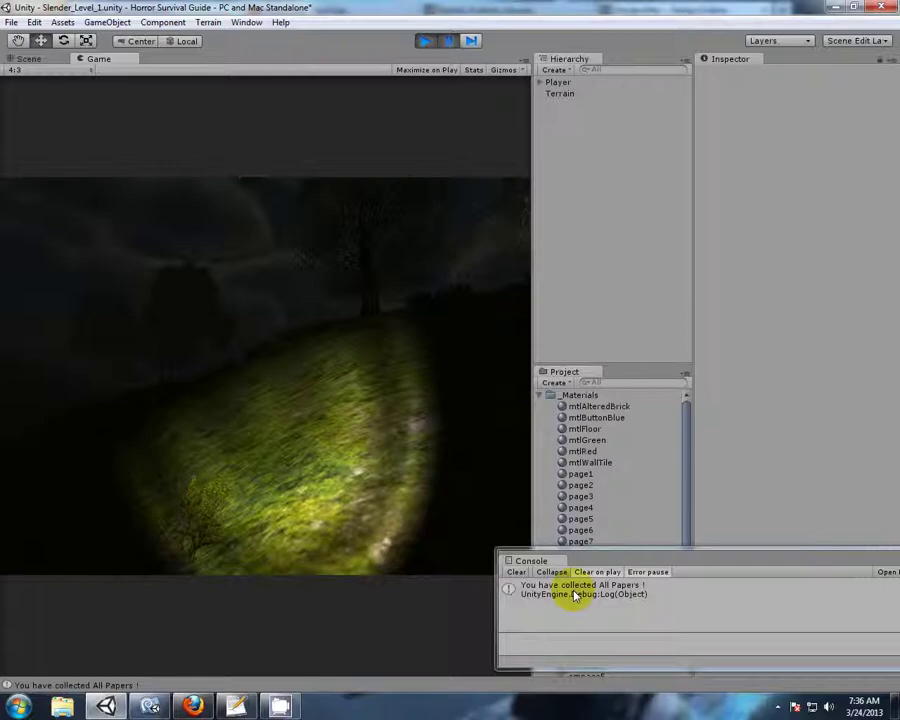
click(575, 594)
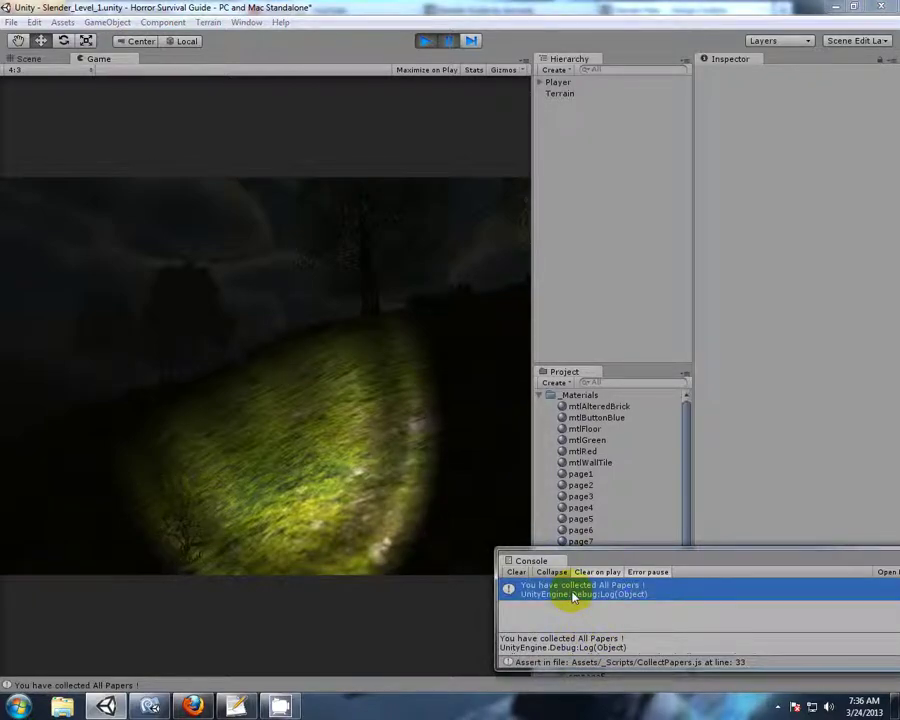
- Switch to MonoDevelop, add the comment "// load Win Scene here !!!!" below the papersToWin Debug.Log line in CollectPapers.js, and save the script
click(150, 706)
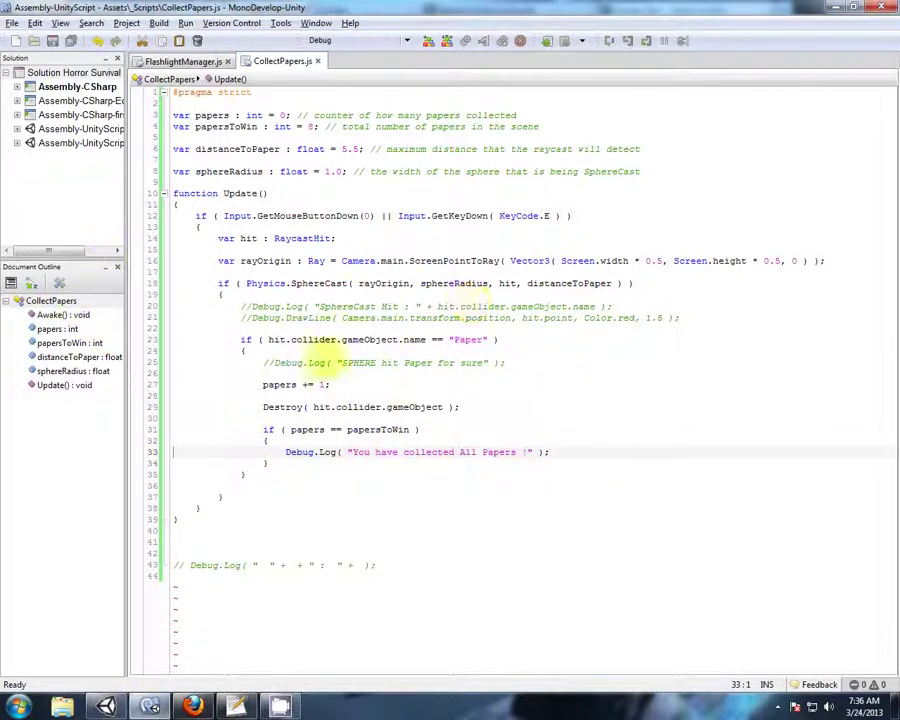
click(553, 452)
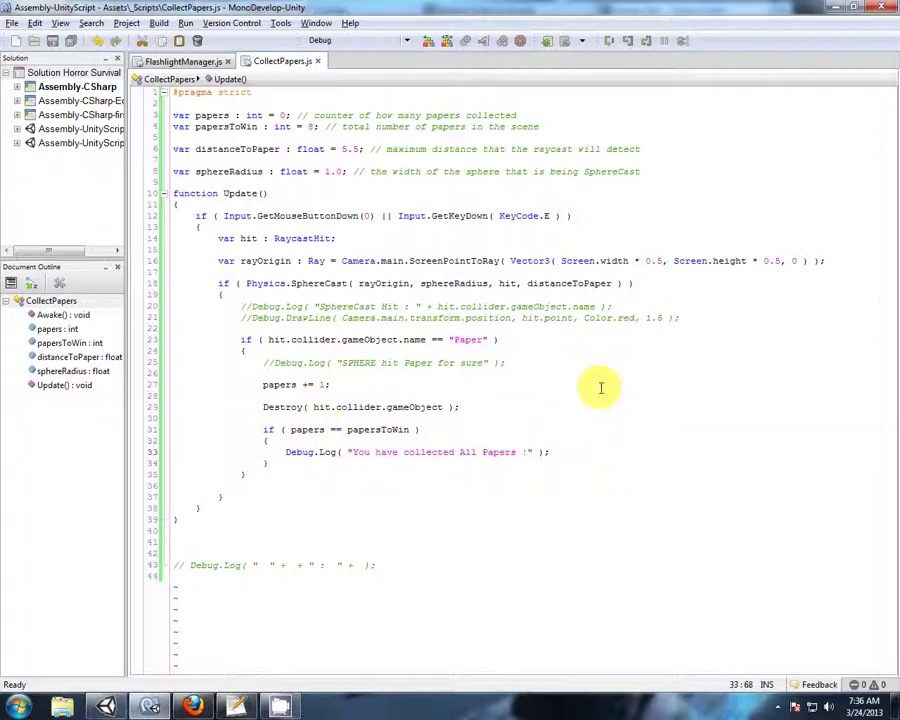
key(Return)
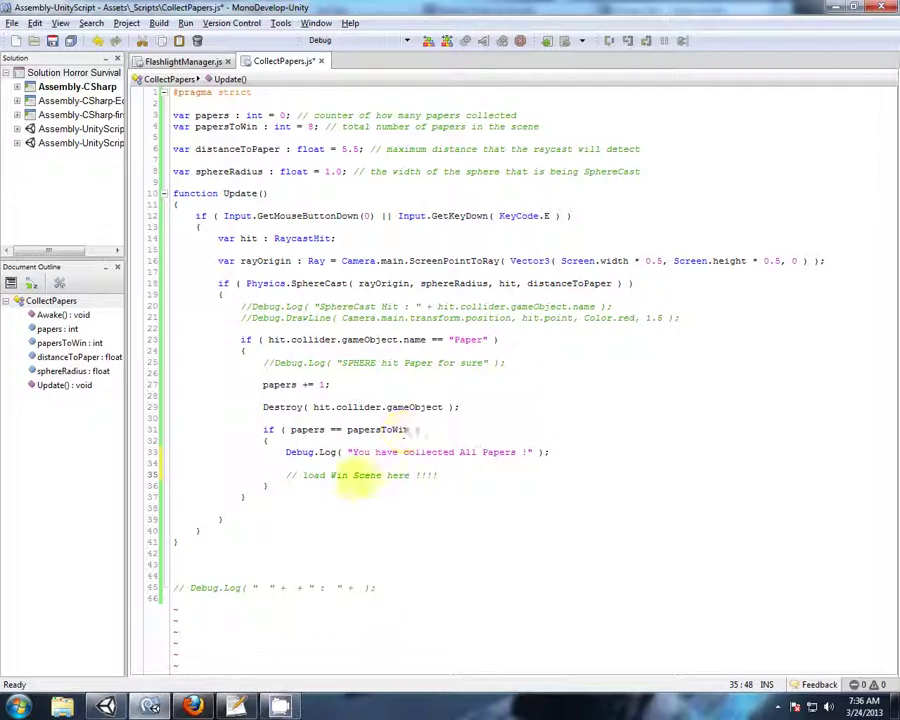
drag(301, 476, 376, 476)
click(444, 477)
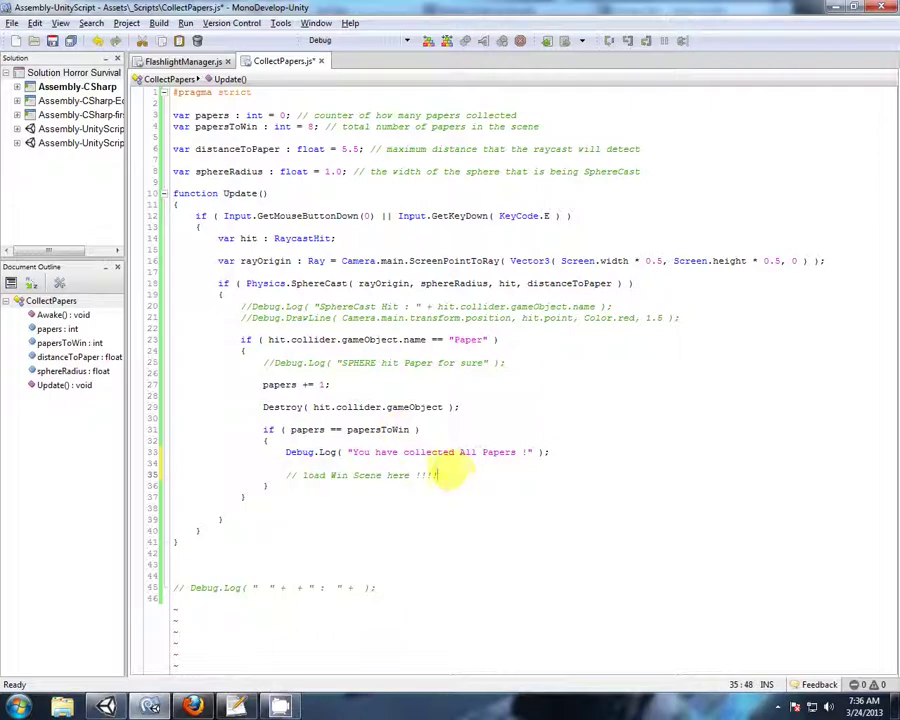
click(607, 374)
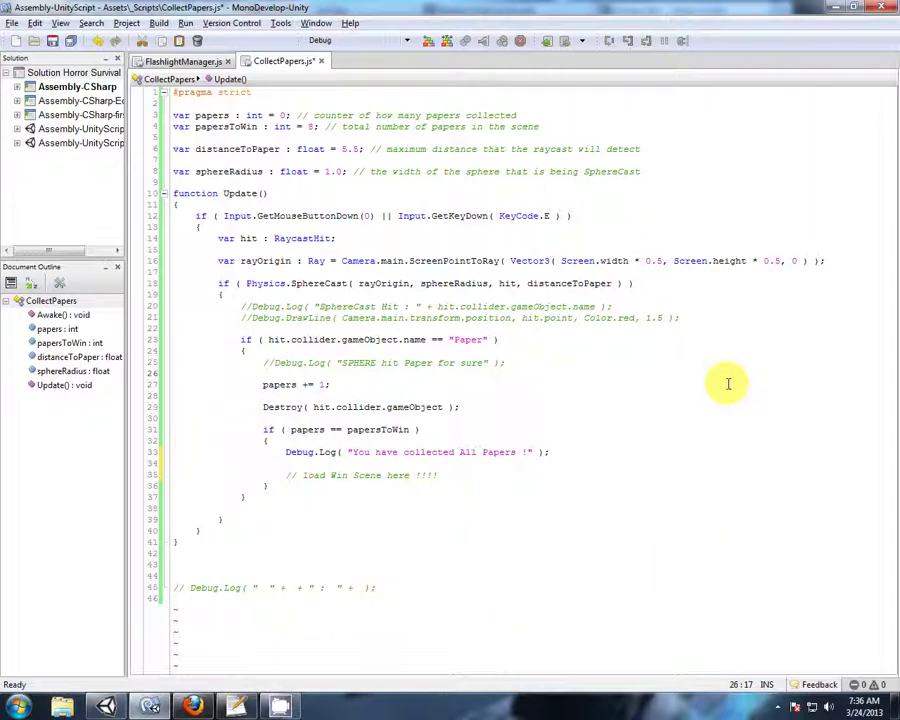
key(ctrl+s)
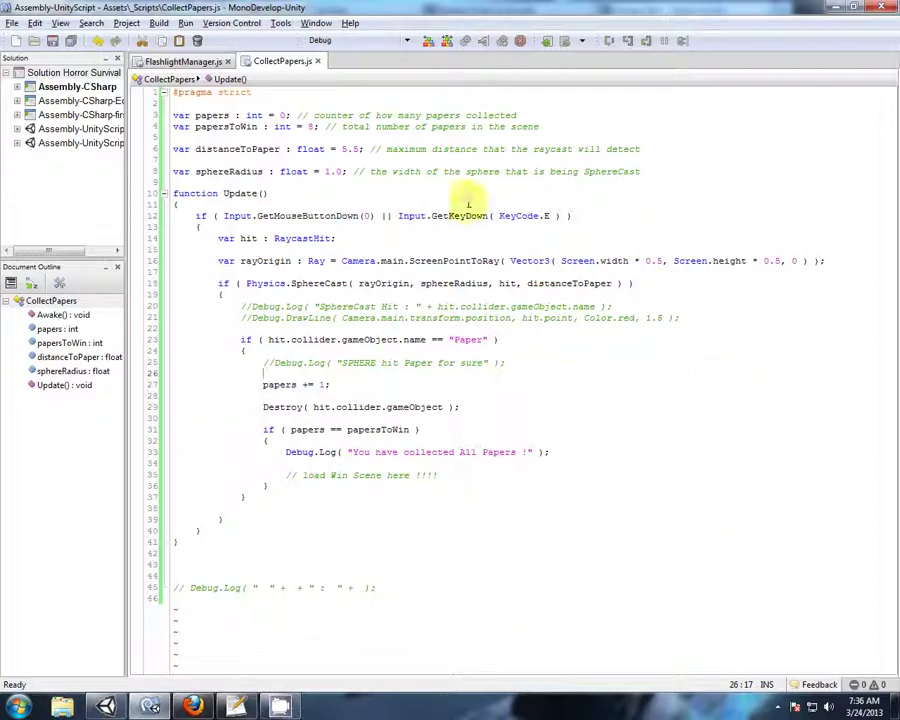
- Switch back to Unity, stop the paused game, and apply the "my layout" window layout
click(105, 706)
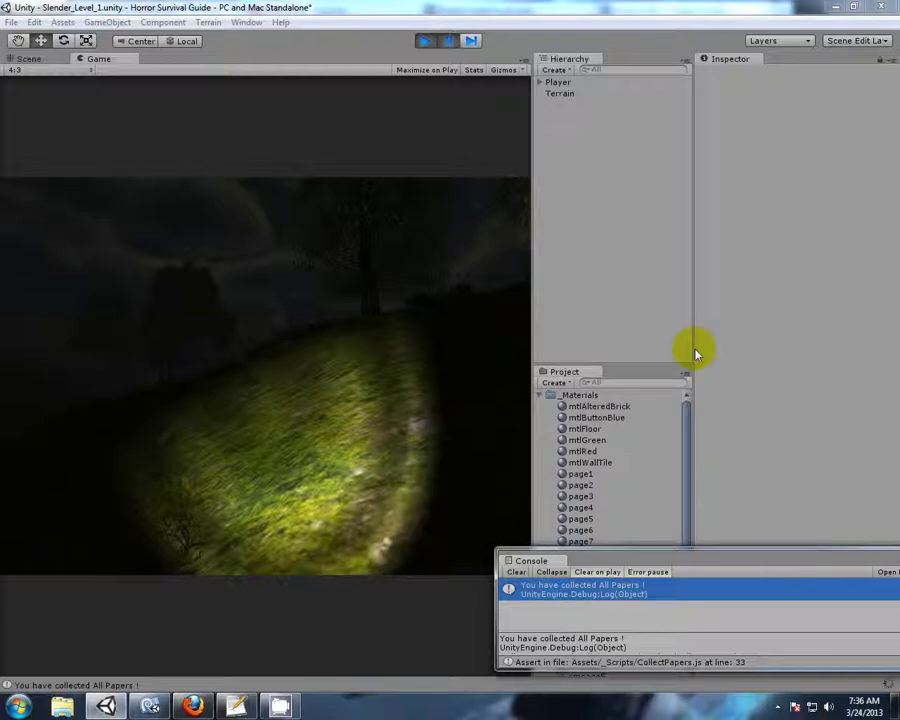
click(423, 41)
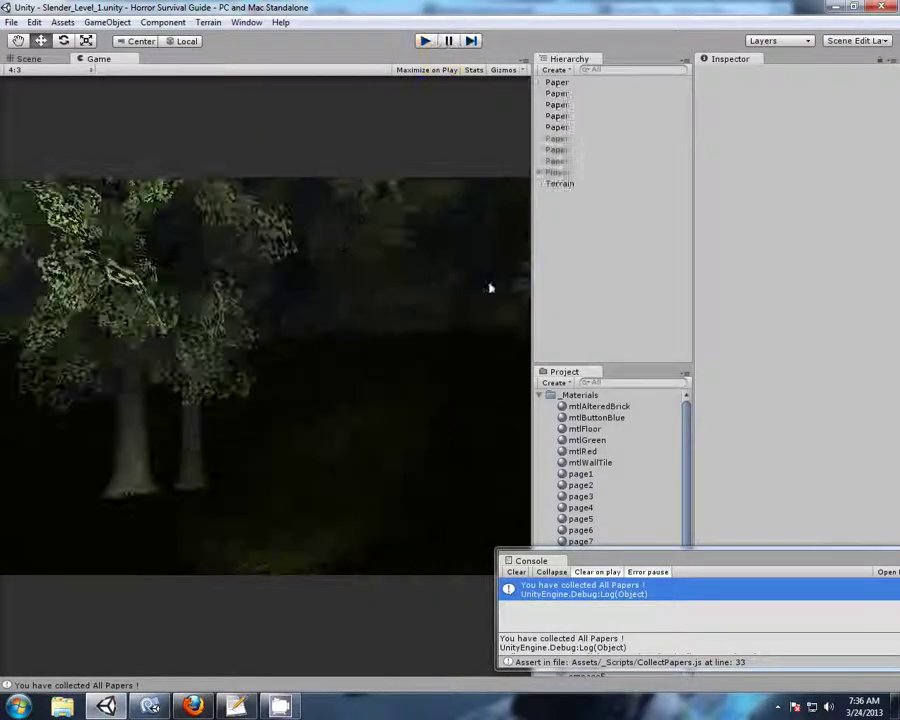
click(845, 44)
click(790, 181)
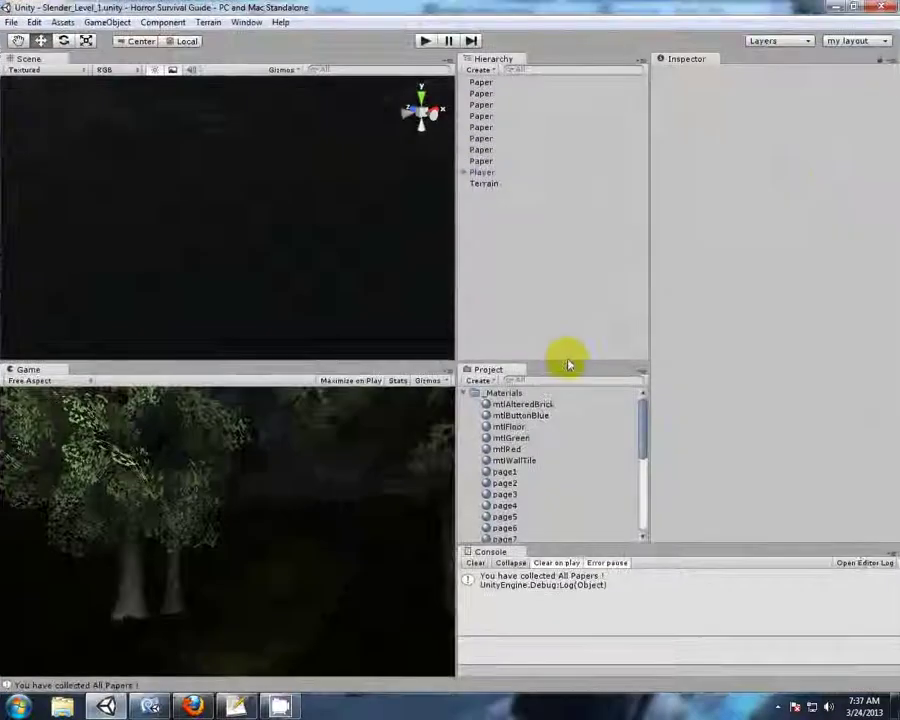